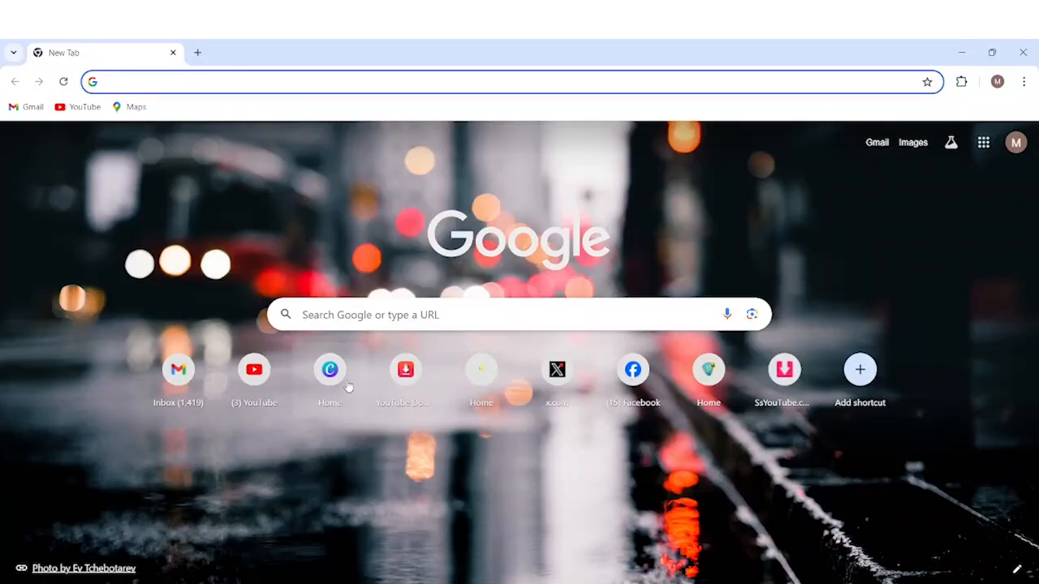
Open Canva's home page from the New Tab shortcut, check the account menu, then close it.
{"action": "left_click", "coordinate": [330, 375]}
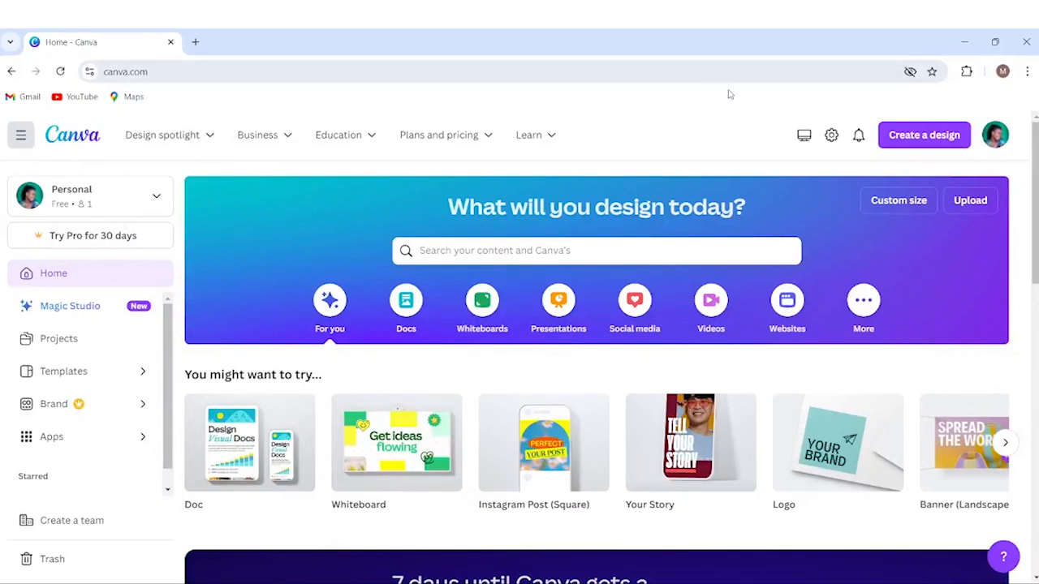
{"action": "left_click", "coordinate": [997, 138]}
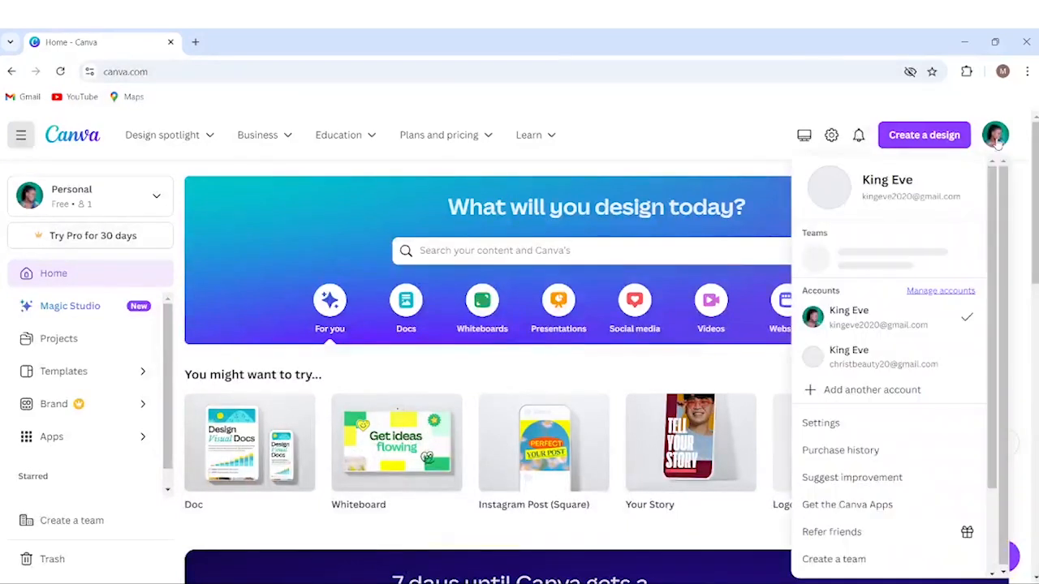
{"action": "scroll", "coordinate": [992, 258], "scroll_direction": "down", "scroll_amount": 3}
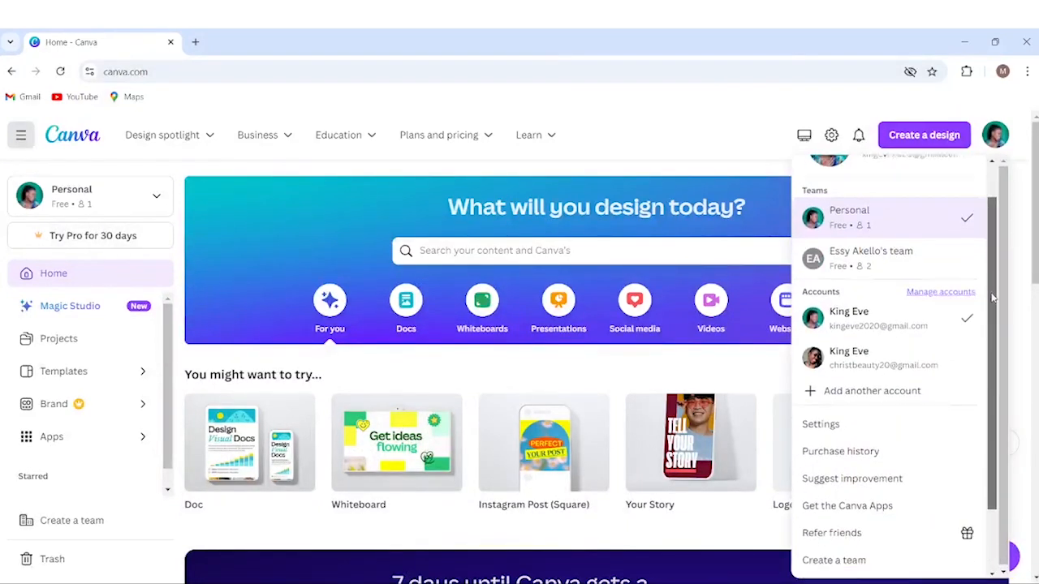
{"action": "scroll", "coordinate": [1000, 286], "scroll_direction": "up", "scroll_amount": 1}
{"action": "scroll", "coordinate": [1000, 286], "scroll_direction": "up", "scroll_amount": 1}
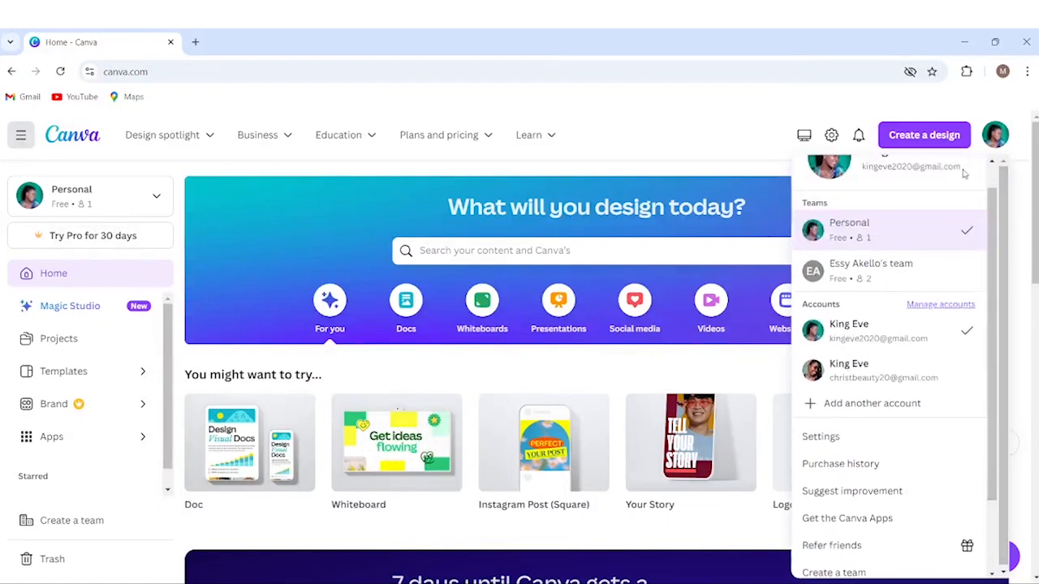
{"action": "left_click", "coordinate": [720, 118]}
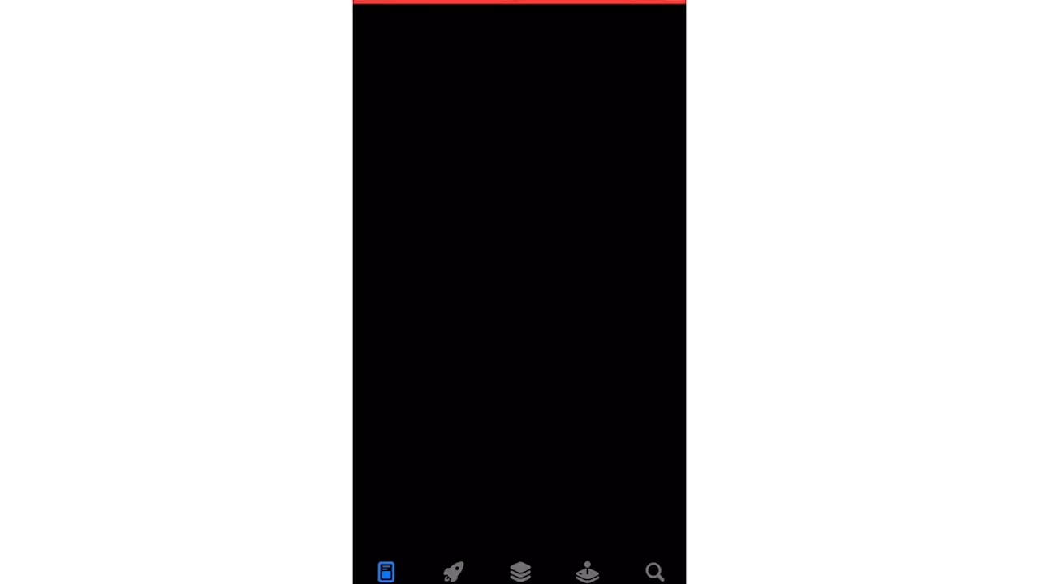
Search the App Store for 'canva' and download the Canva app.
{"action": "left_click", "coordinate": [654, 570]}
{"action": "left_click", "coordinate": [519, 100]}
{"action": "type", "text": "canva"}
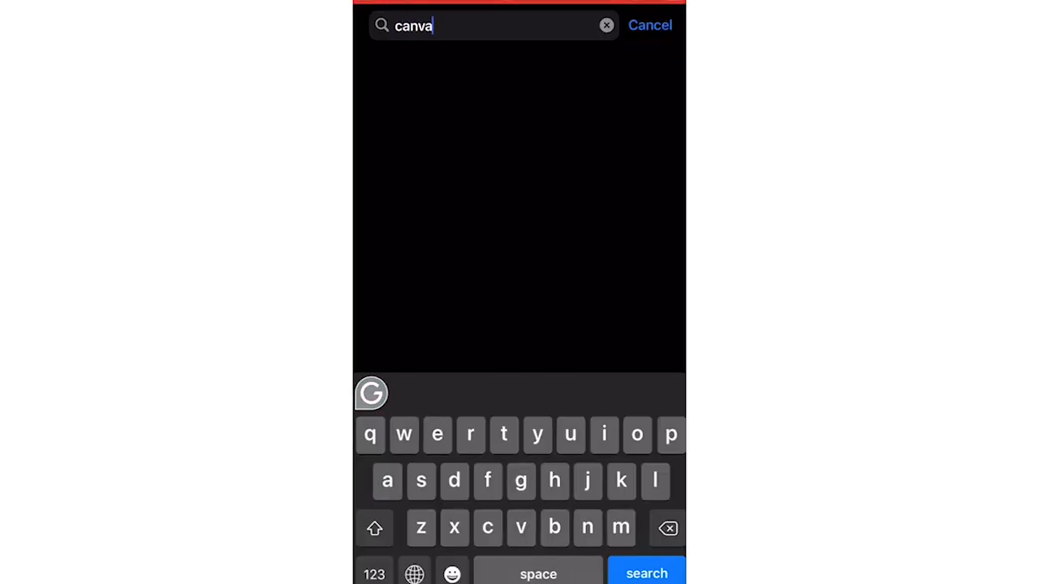
{"action": "key", "text": "Return"}
{"action": "left_click", "coordinate": [660, 95]}
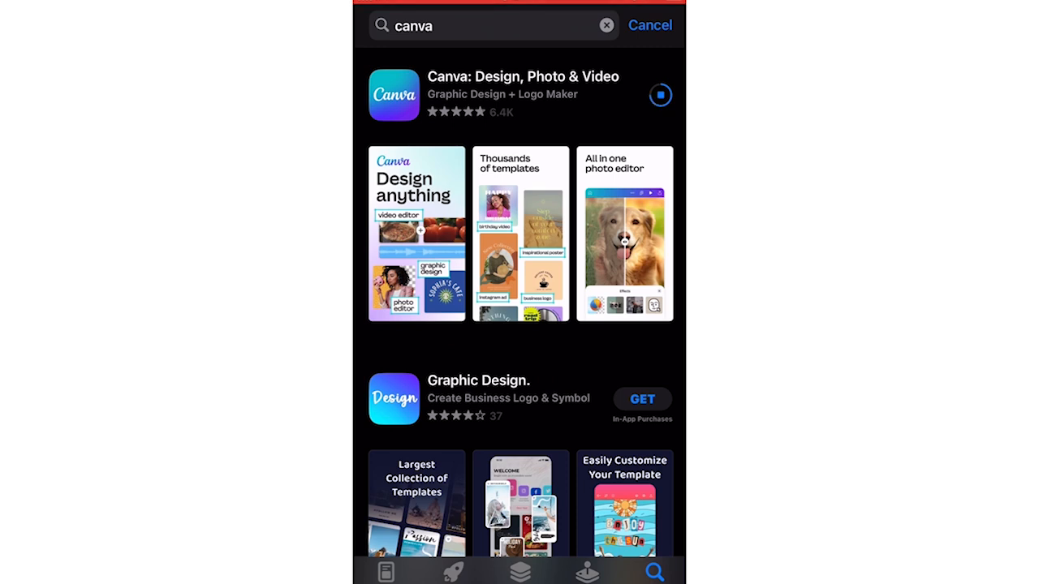
Launch Canva, dismiss the tracking prompt, and sign in with a Google account.
{"action": "left_click", "coordinate": [661, 95]}
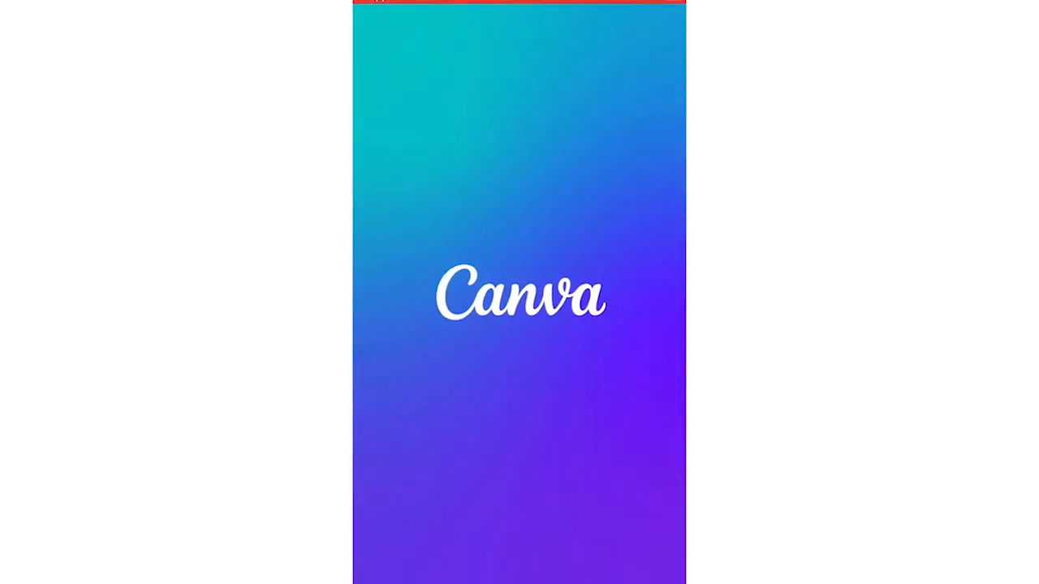
{"action": "left_click", "coordinate": [521, 349]}
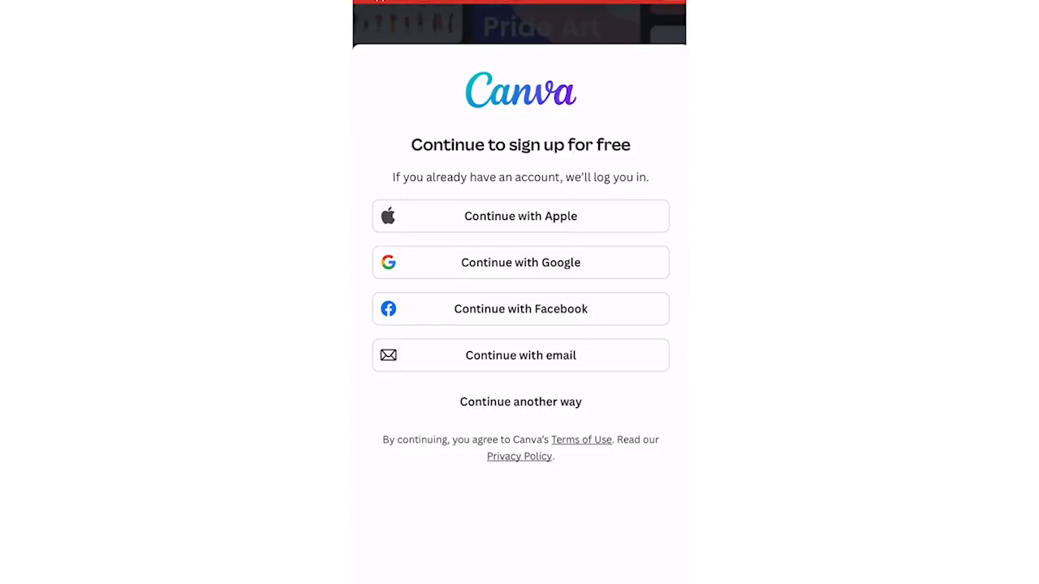
{"action": "left_click", "coordinate": [521, 263]}
{"action": "left_click", "coordinate": [575, 341]}
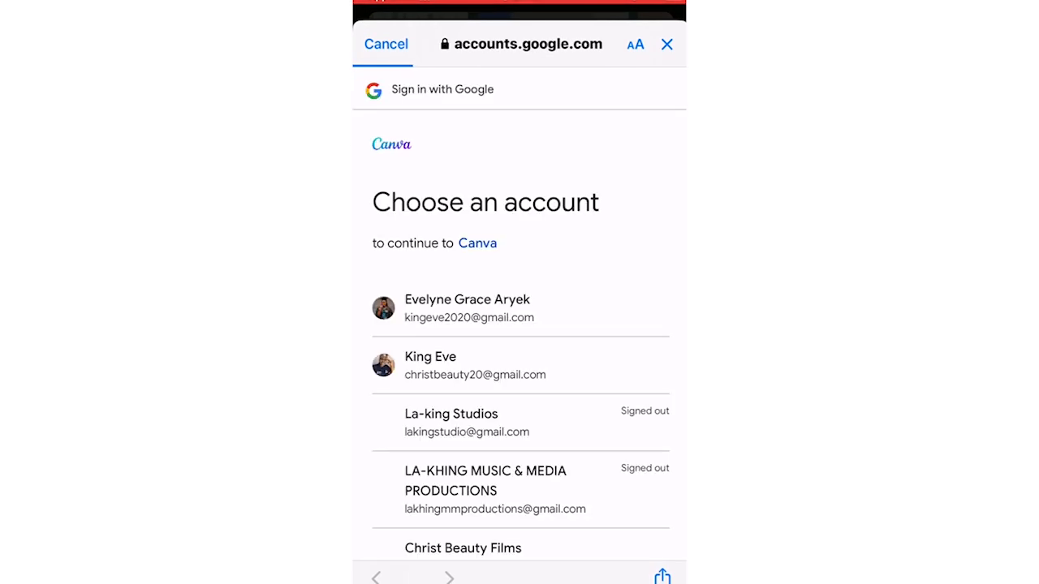
{"action": "scroll", "coordinate": [520, 325], "scroll_direction": "down", "scroll_amount": 10}
{"action": "left_click", "coordinate": [483, 288]}
{"action": "left_click", "coordinate": [596, 438]}
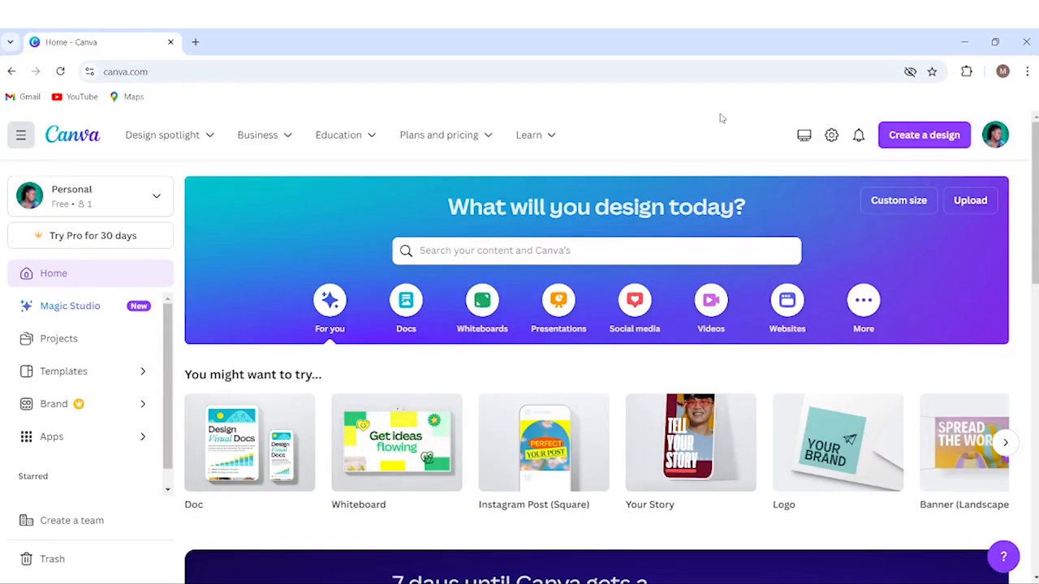
Search Canva for 'YOUTUBE BANNER' and scroll down to the Canva Templates results.
{"action": "left_click", "coordinate": [528, 250]}
{"action": "type", "text": "YOUTUBE"}
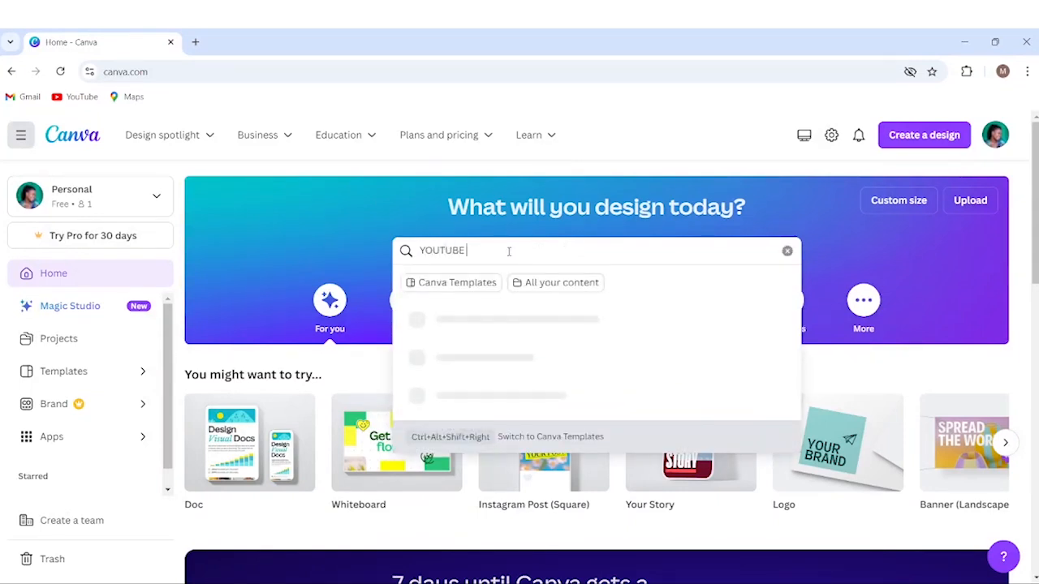
{"action": "type", "text": " BANNER"}
{"action": "key", "text": "Return"}
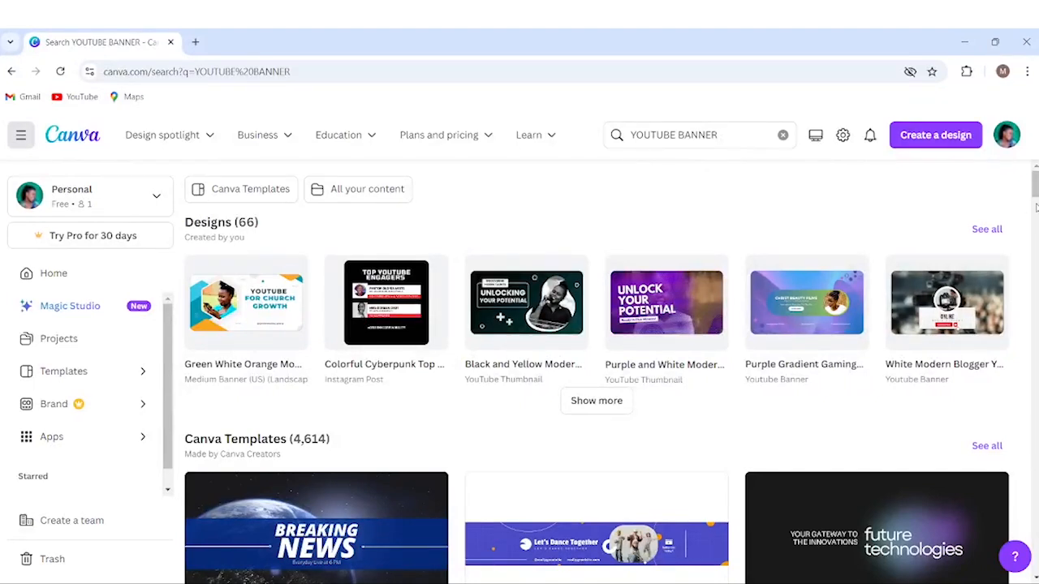
{"action": "scroll", "coordinate": [1036, 189], "scroll_direction": "down", "scroll_amount": 3}
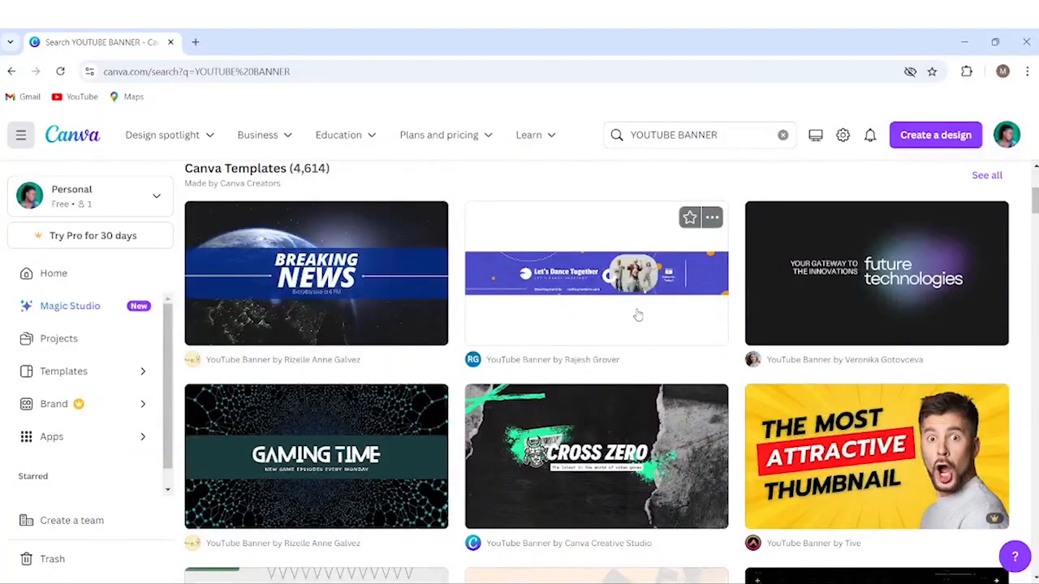
Preview the Let's Dance Together banner template and browse through the suggestions.
{"action": "left_click", "coordinate": [592, 297]}
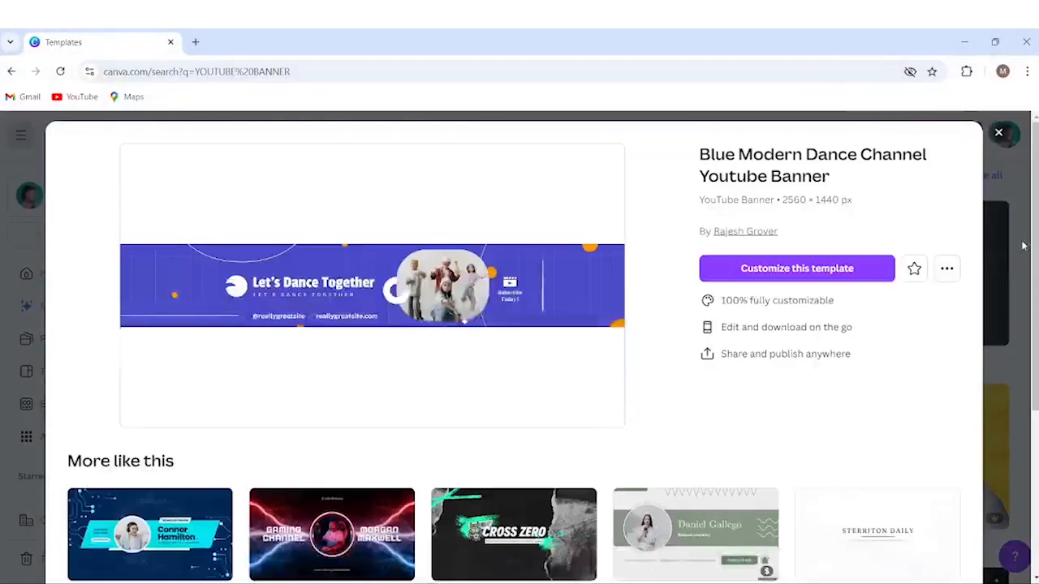
{"action": "scroll", "coordinate": [513, 349], "scroll_direction": "down", "scroll_amount": 1}
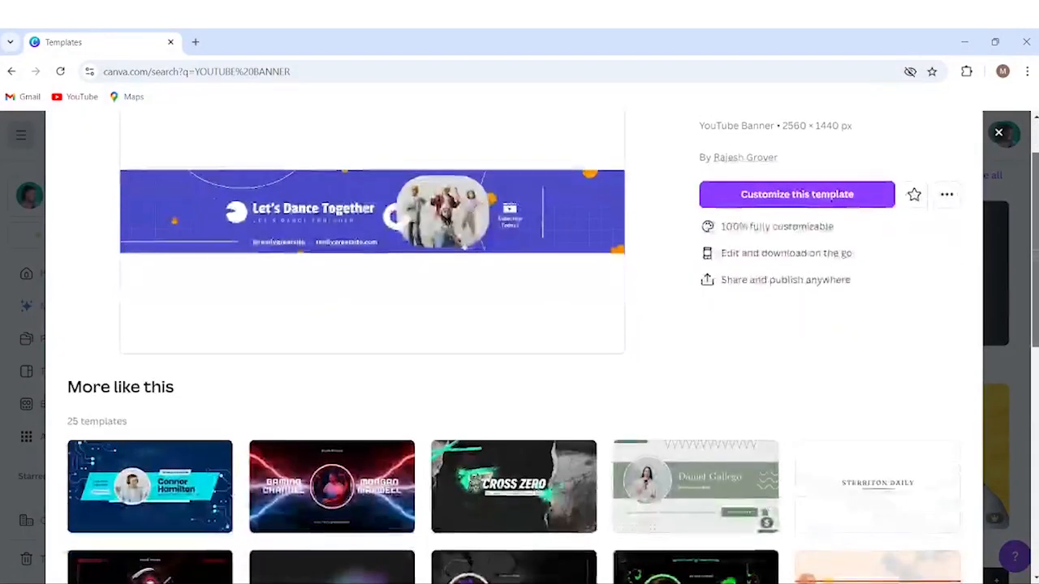
{"action": "scroll", "coordinate": [513, 349], "scroll_direction": "down", "scroll_amount": 3}
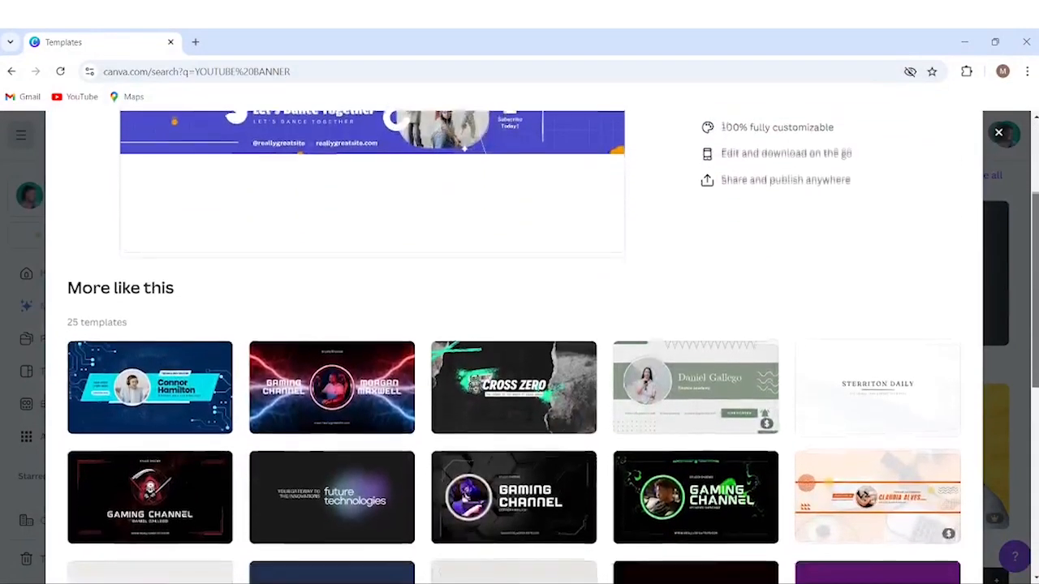
{"action": "scroll", "coordinate": [513, 349], "scroll_direction": "down", "scroll_amount": 2}
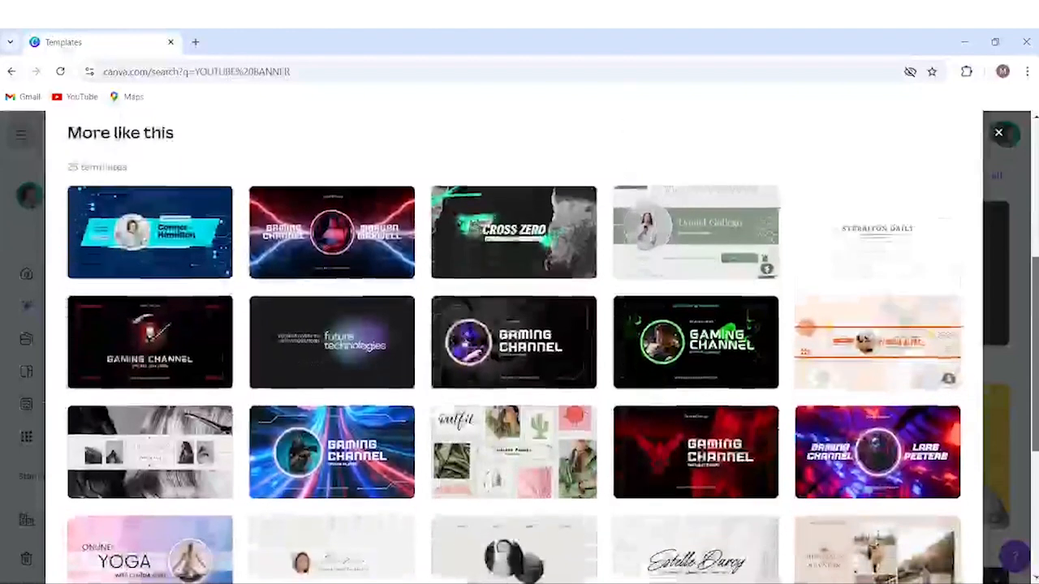
{"action": "scroll", "coordinate": [585, 261], "scroll_direction": "down", "scroll_amount": 1}
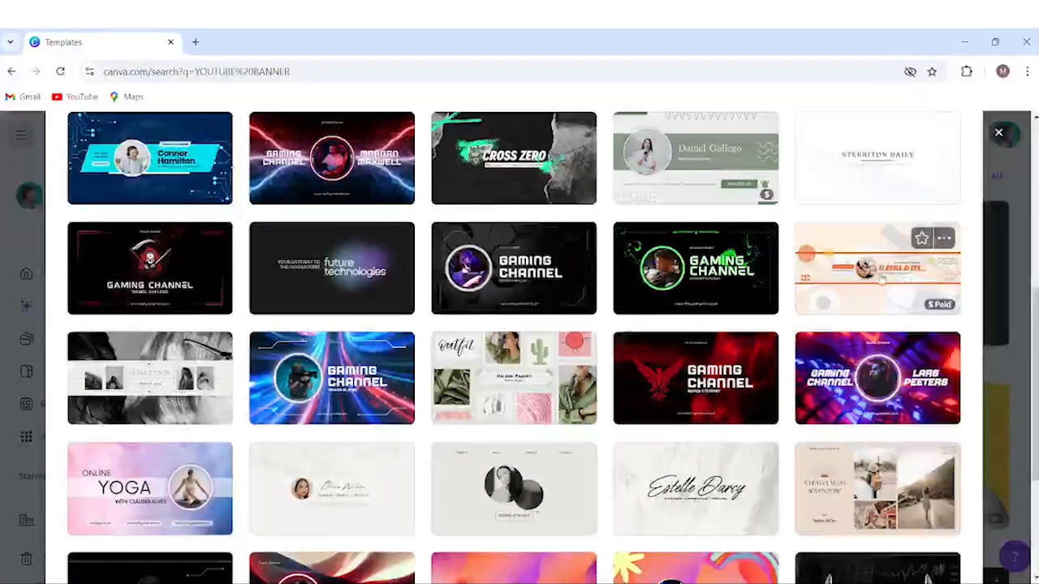
{"action": "mouse_move", "coordinate": [939, 314]}
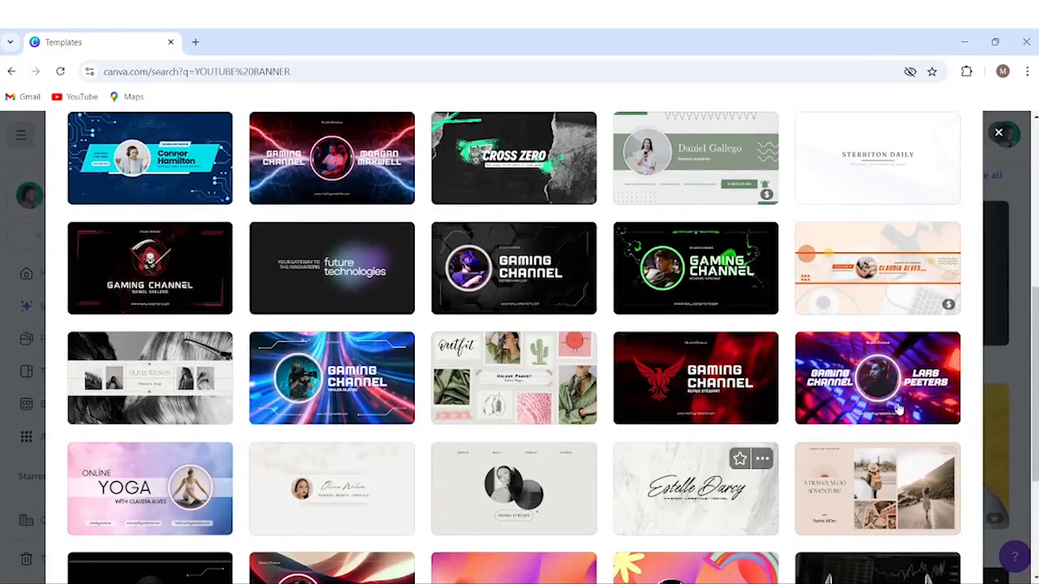
{"action": "scroll", "coordinate": [519, 341], "scroll_direction": "down", "scroll_amount": 3}
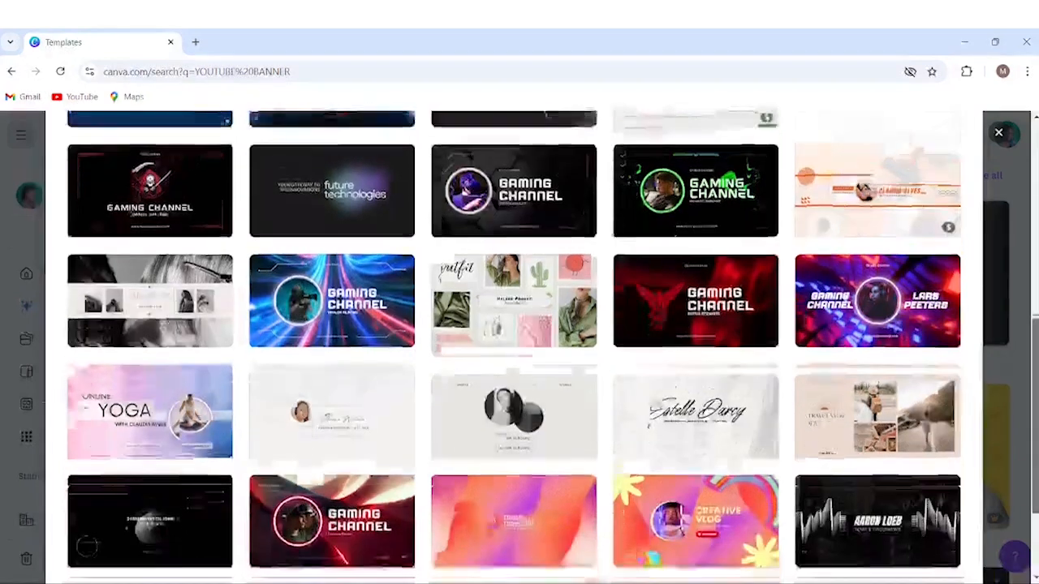
{"action": "scroll", "coordinate": [520, 341], "scroll_direction": "up", "scroll_amount": 1}
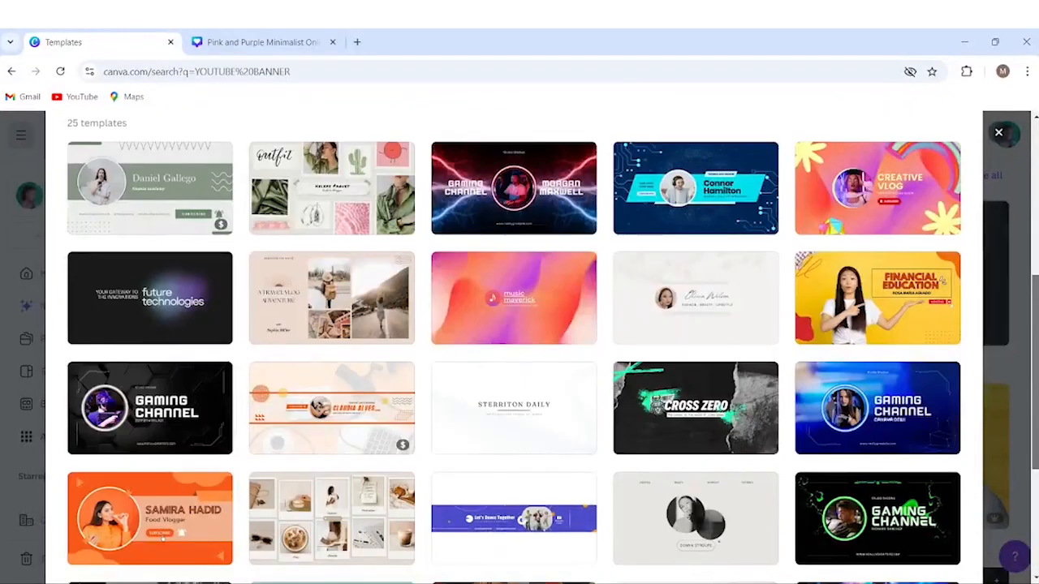
{"action": "scroll", "coordinate": [520, 341], "scroll_direction": "down", "scroll_amount": 1}
{"action": "scroll", "coordinate": [686, 252], "scroll_direction": "up", "scroll_amount": 1}
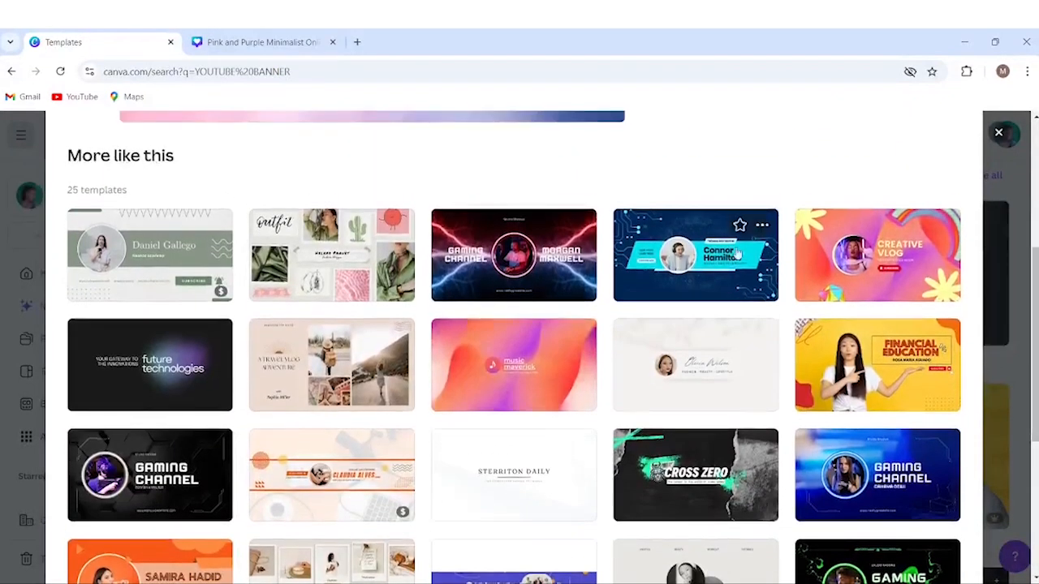
Preview the Blue Modern Photo Technology YouTube Banner template and open it for editing.
{"action": "left_click", "coordinate": [686, 253]}
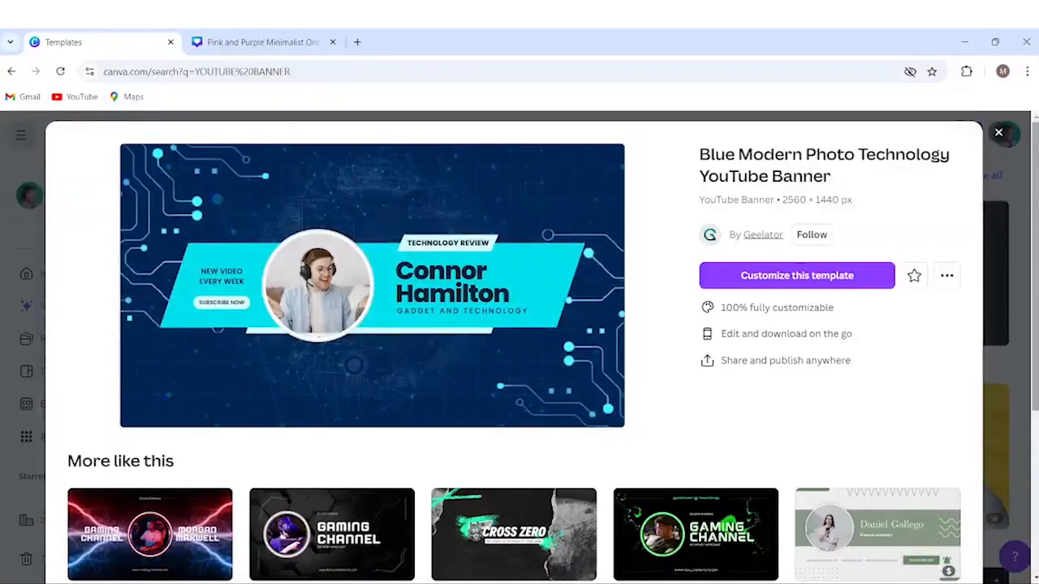
{"action": "scroll", "coordinate": [1036, 183], "scroll_direction": "down", "scroll_amount": 4}
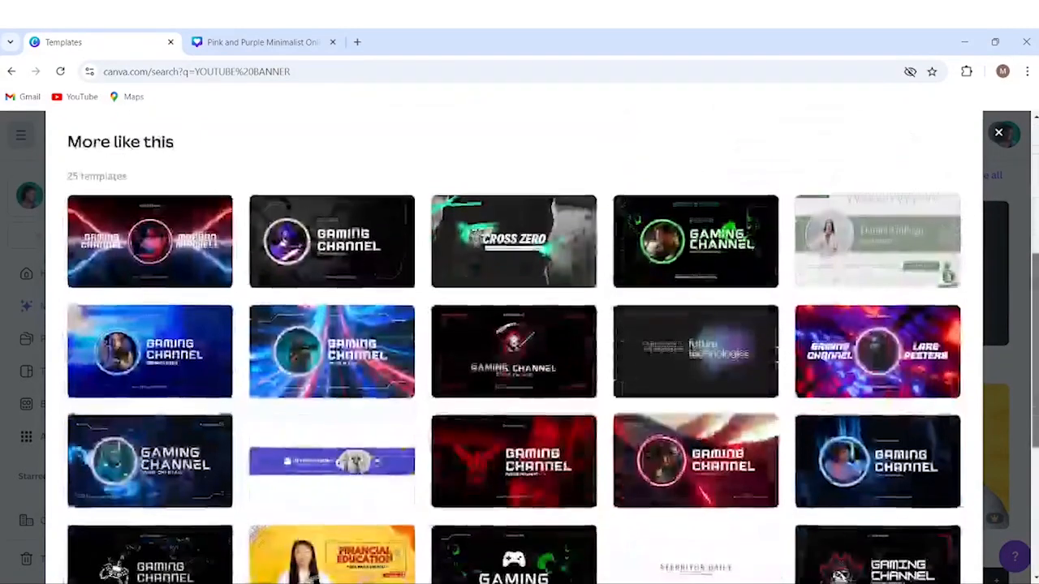
{"action": "scroll", "coordinate": [519, 345], "scroll_direction": "down", "scroll_amount": 2}
{"action": "scroll", "coordinate": [519, 345], "scroll_direction": "down", "scroll_amount": 2}
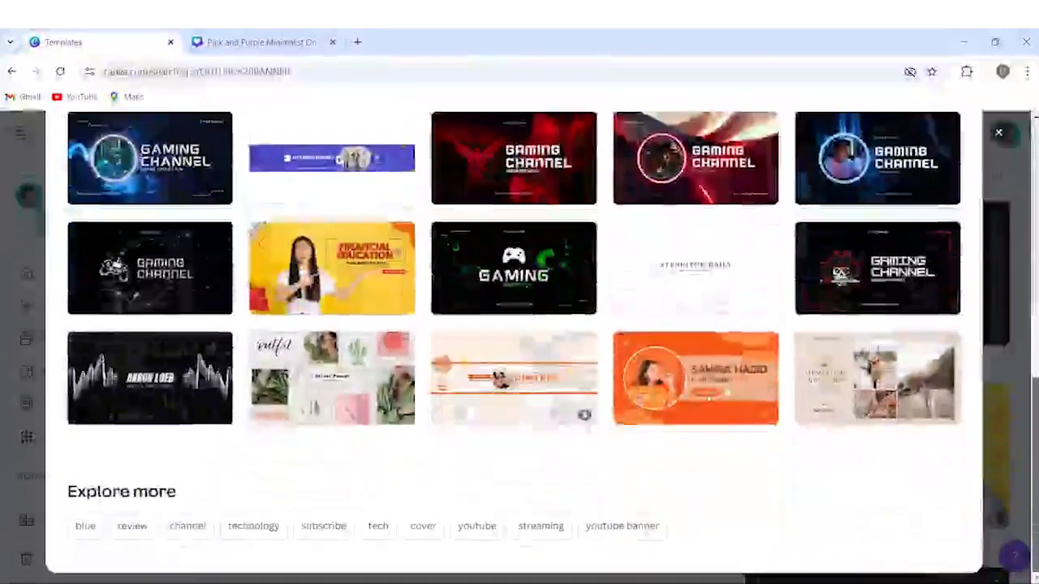
{"action": "scroll", "coordinate": [520, 345], "scroll_direction": "up", "scroll_amount": 6}
{"action": "scroll", "coordinate": [816, 254], "scroll_direction": "up", "scroll_amount": 2}
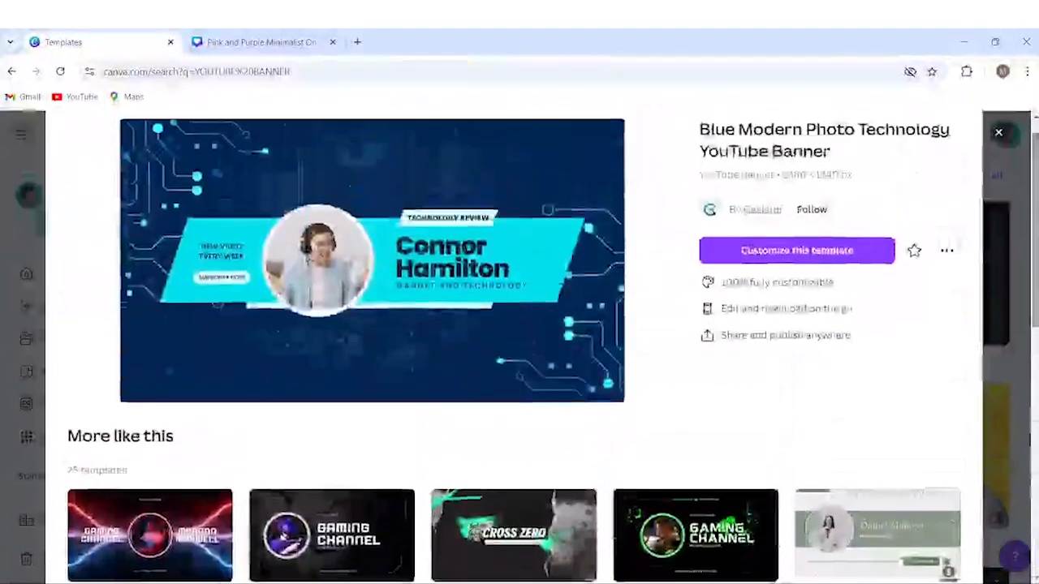
{"action": "left_click", "coordinate": [816, 252]}
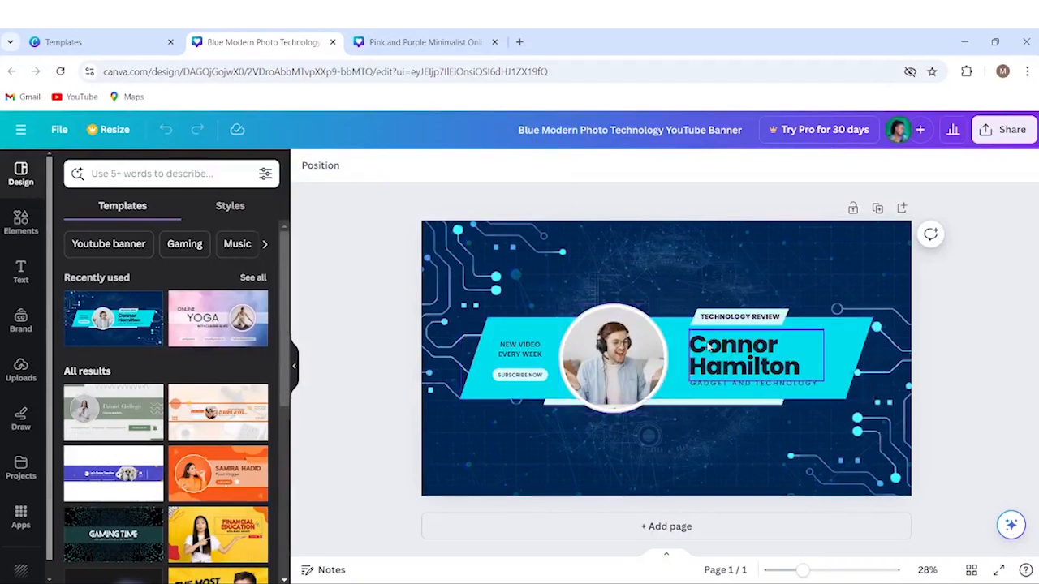
Replace the template's name text with 'Pr King'.
{"action": "left_click", "coordinate": [768, 355]}
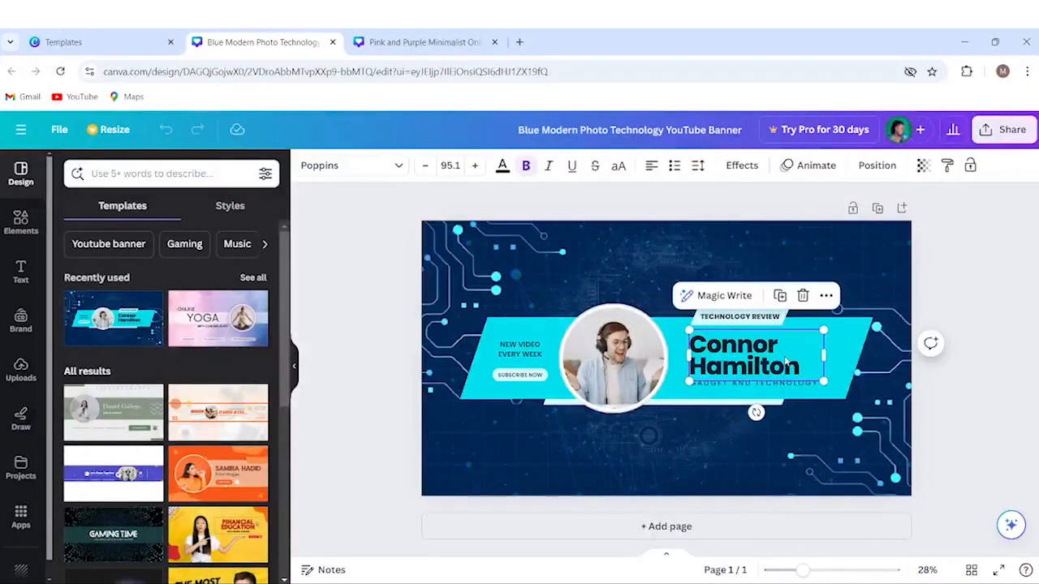
{"action": "left_click_drag", "start_coordinate": [781, 363], "coordinate": [690, 339]}
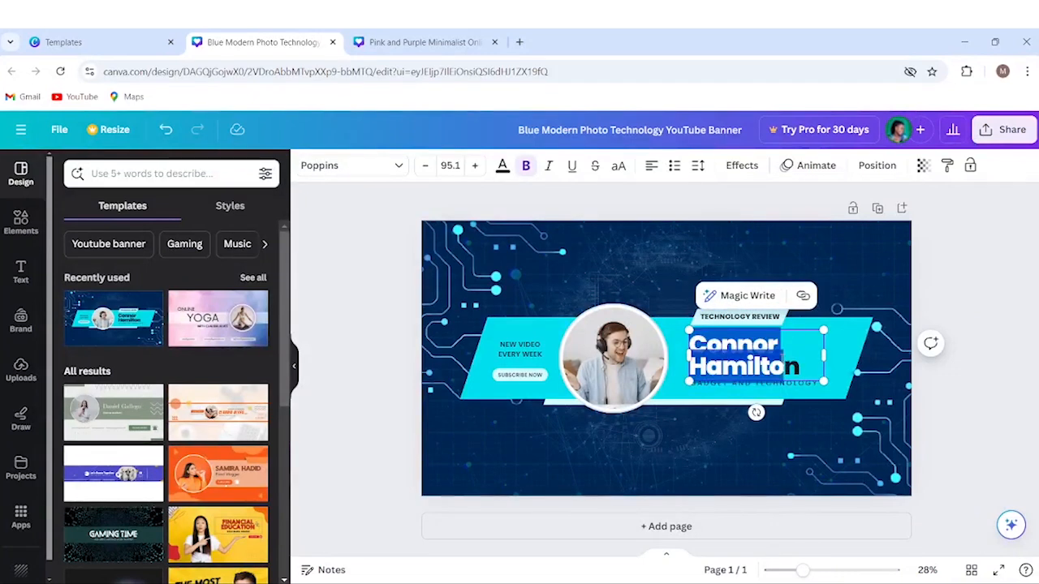
{"action": "left_click", "coordinate": [801, 365]}
{"action": "left_click_drag", "start_coordinate": [801, 367], "coordinate": [688, 341]}
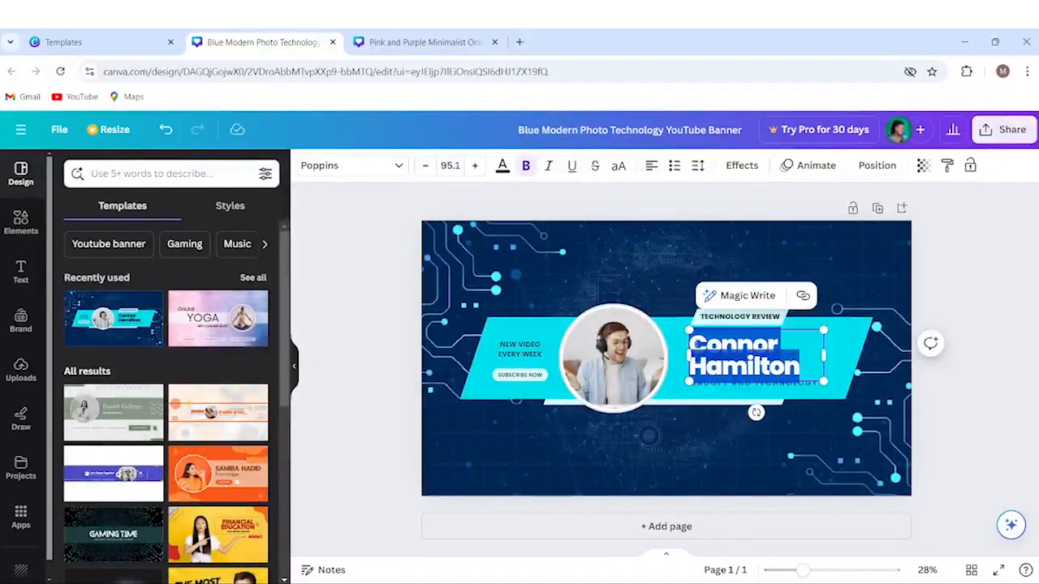
{"action": "type", "text": "Pr King"}
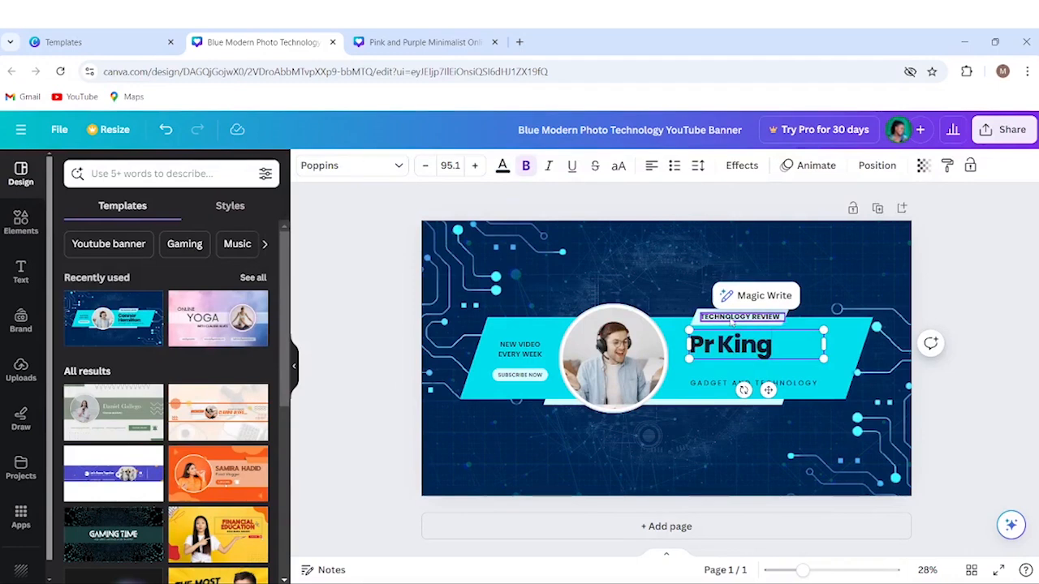
Change the small TECHNOLOGY REVIEW label to read 'GROW WITH'.
{"action": "left_click", "coordinate": [778, 317]}
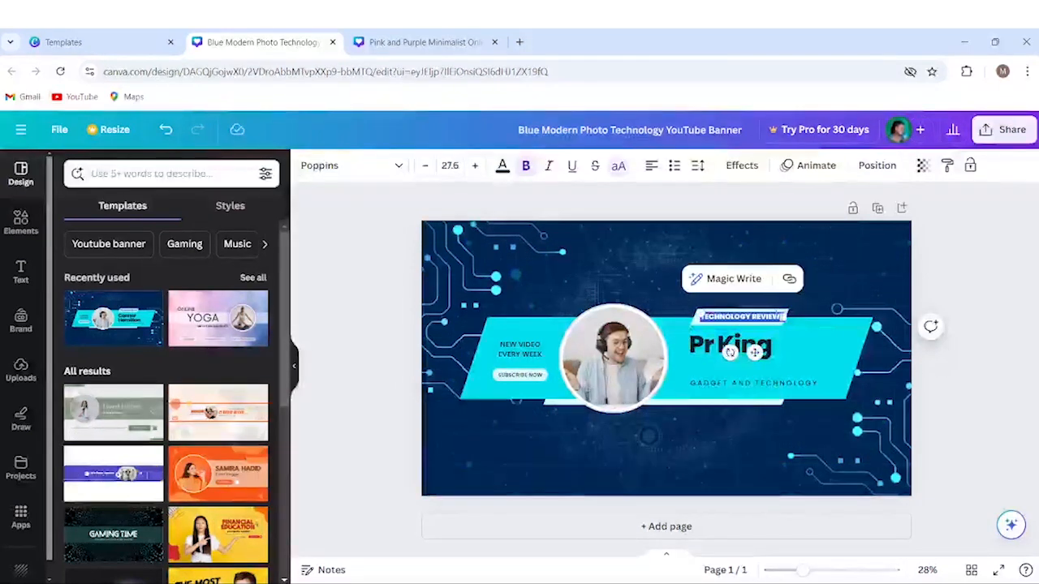
{"action": "left_click", "coordinate": [778, 317]}
{"action": "type", "text": "GROW WITH"}
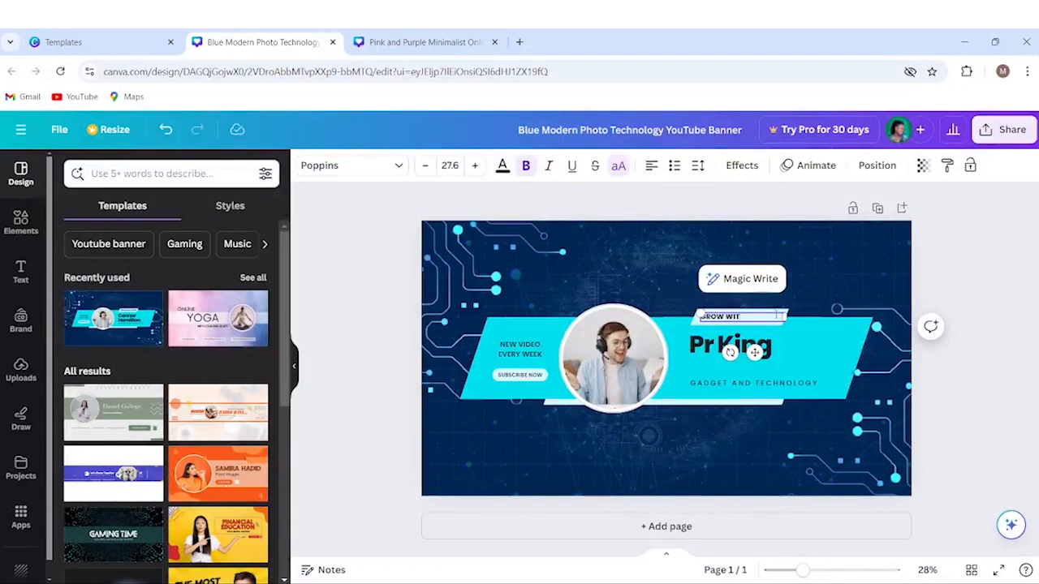
{"action": "left_click", "coordinate": [724, 369]}
Retype the GADGET AND TECHNOLOGY tagline under Pr King as 'TALENT DEVELOPMENT'.
{"action": "left_click", "coordinate": [789, 282]}
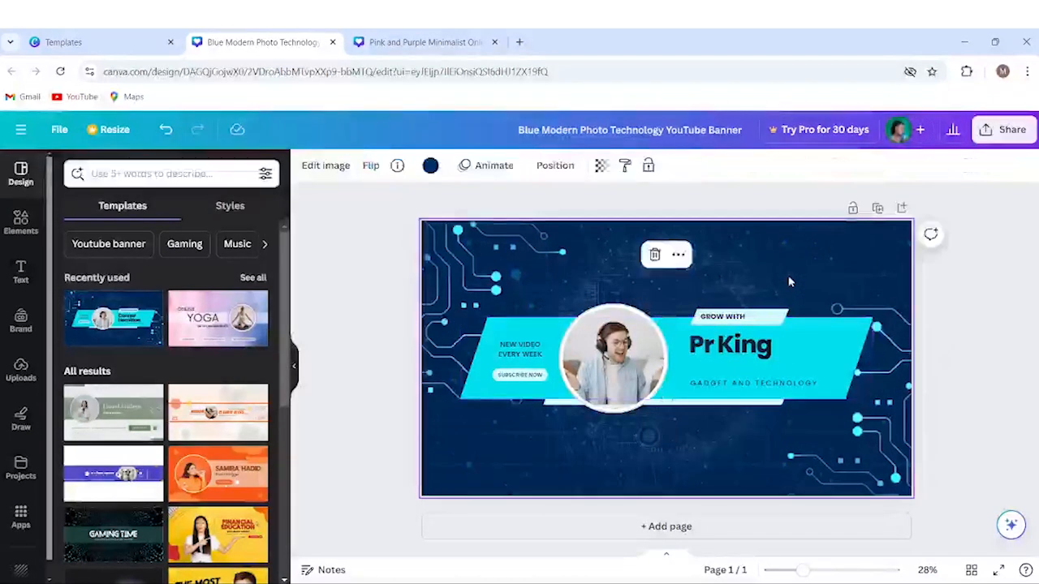
{"action": "double_click", "coordinate": [741, 385]}
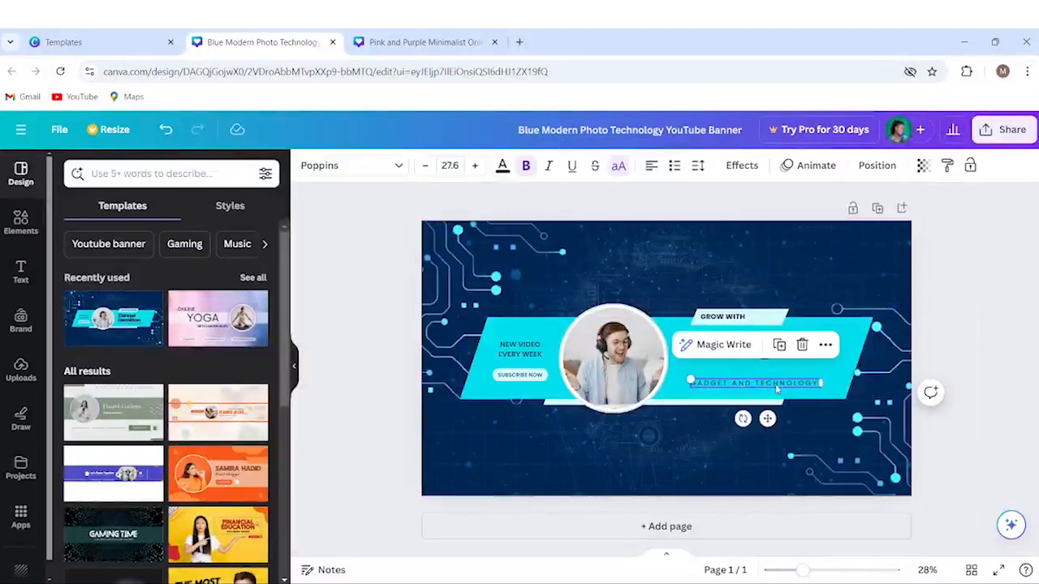
{"action": "double_click", "coordinate": [812, 385]}
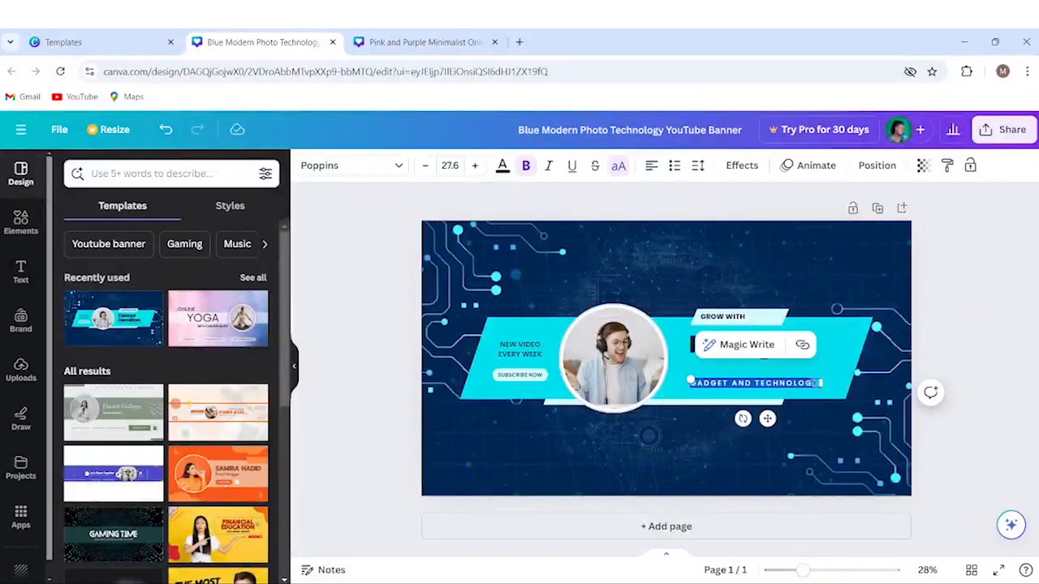
{"action": "key", "text": "BackSpace"}
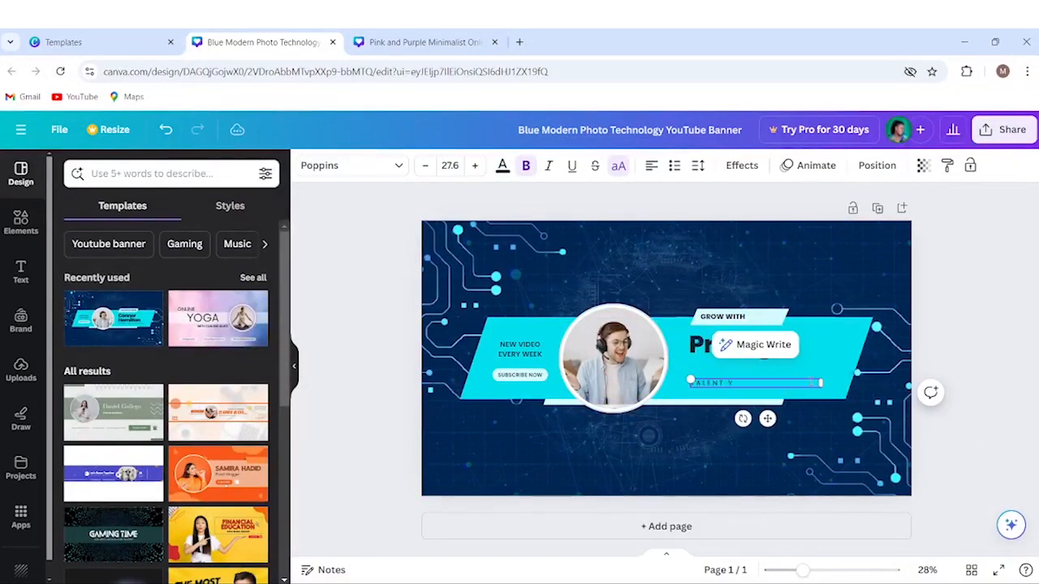
{"action": "type", "text": "TALENT DEVELOPMENT"}
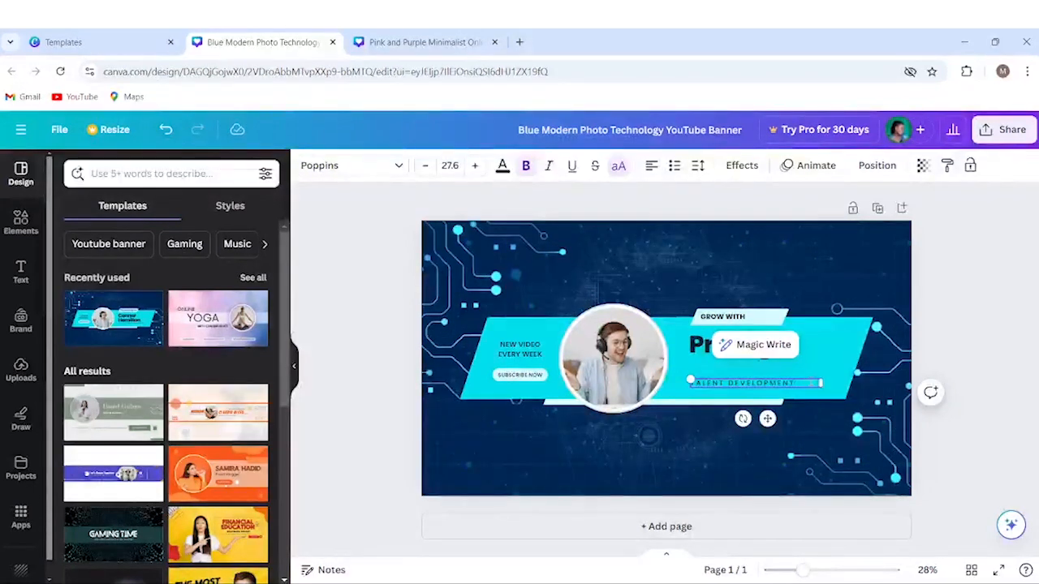
{"action": "left_click", "coordinate": [833, 342]}
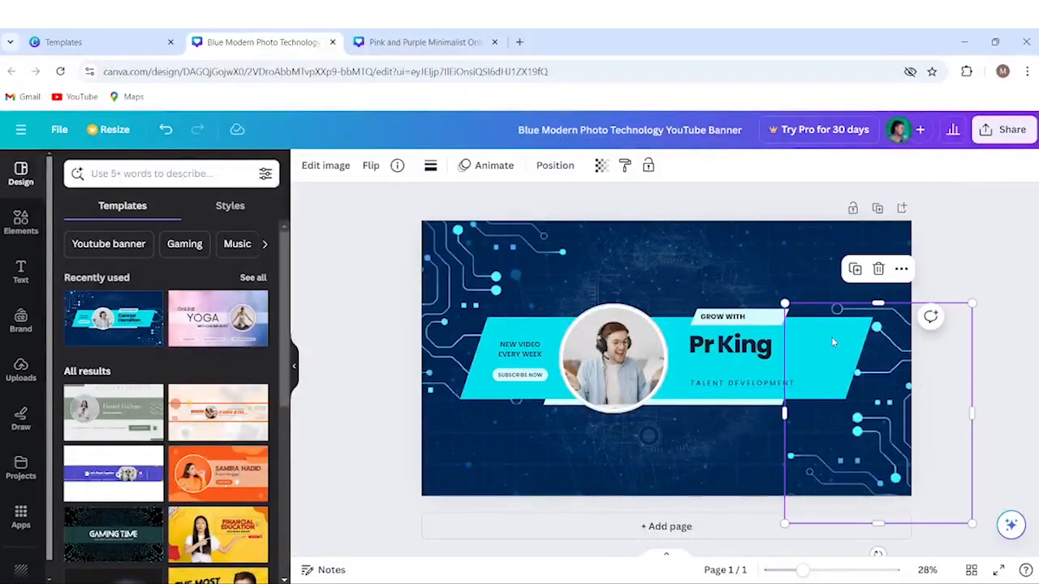
{"action": "left_click", "coordinate": [755, 319]}
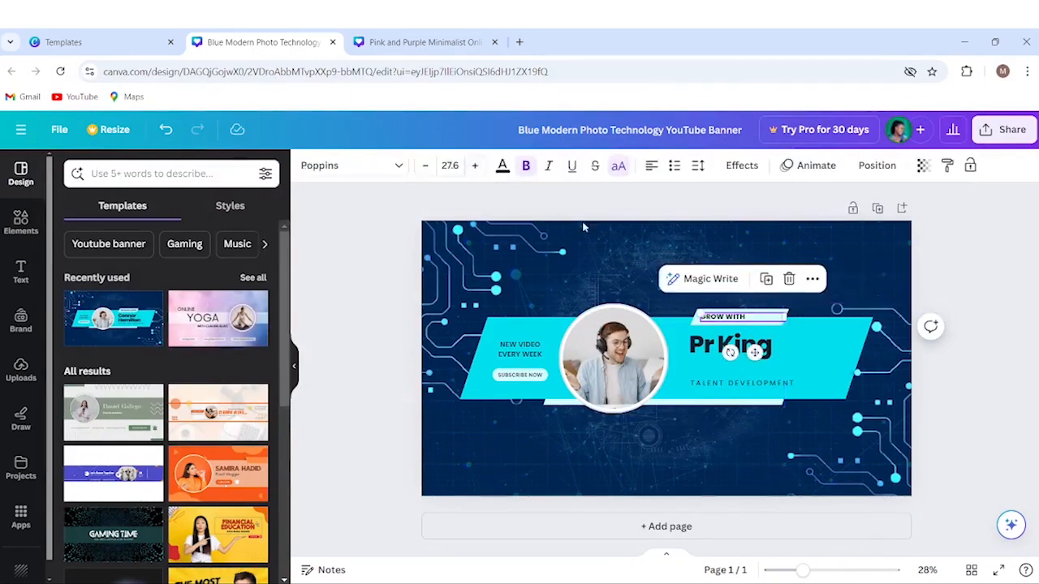
{"action": "left_click", "coordinate": [661, 238]}
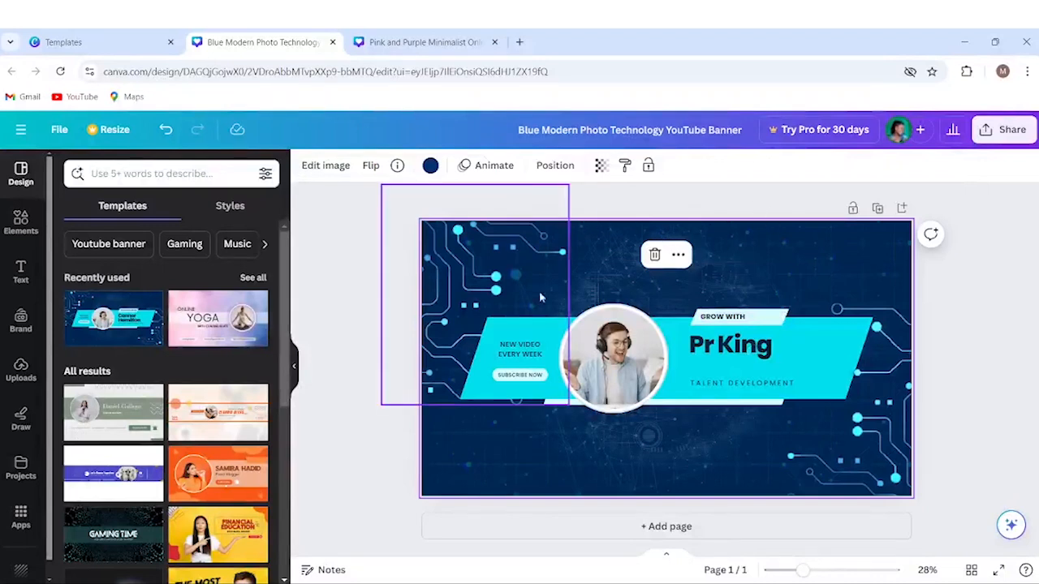
{"action": "left_click", "coordinate": [760, 354]}
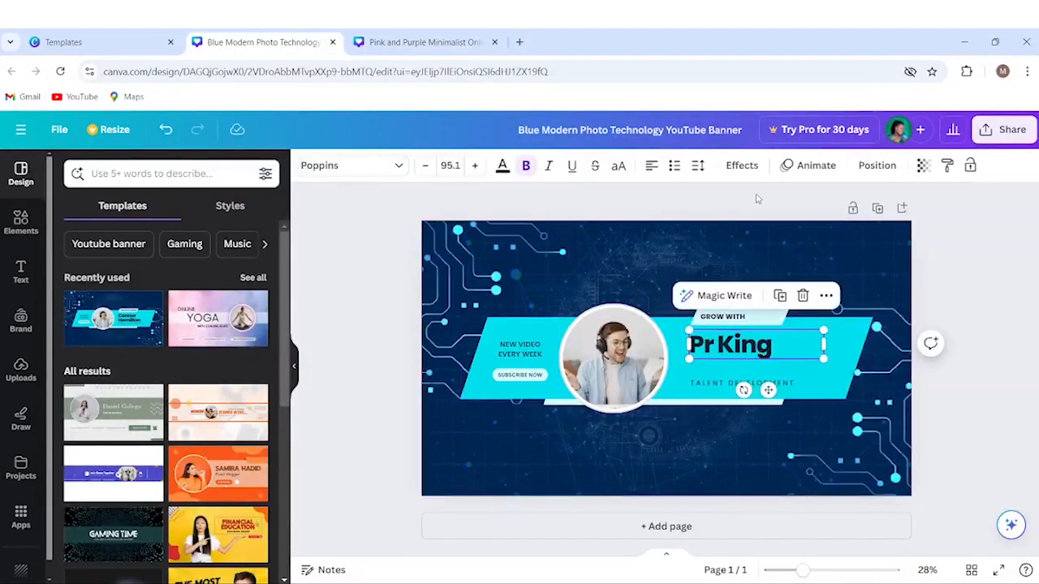
Adjust the Pr King title's font size to 97.1.
{"action": "left_click", "coordinate": [389, 168]}
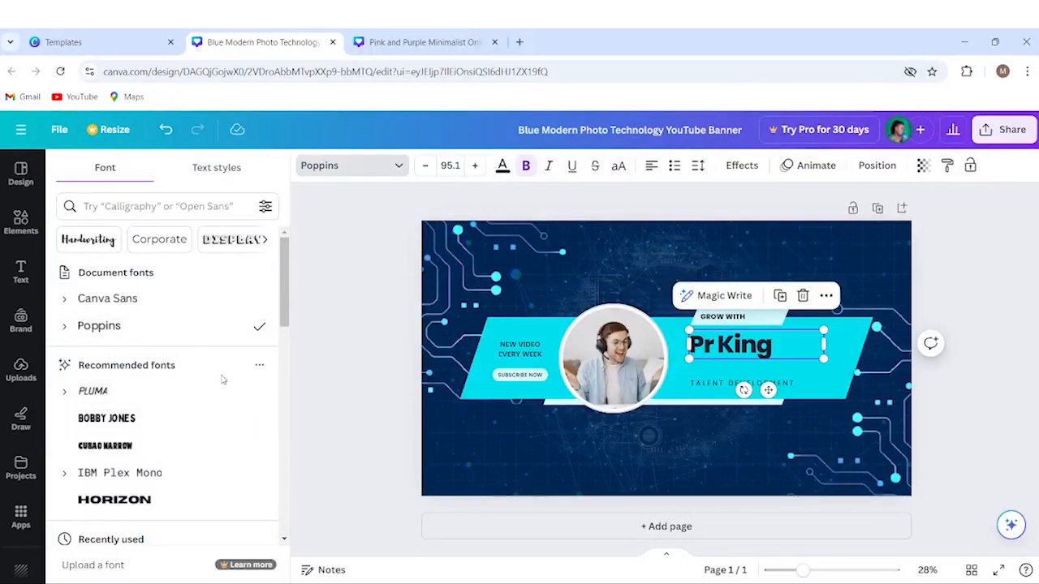
{"action": "left_click", "coordinate": [476, 165]}
{"action": "left_click", "coordinate": [475, 166]}
{"action": "left_click", "coordinate": [476, 166]}
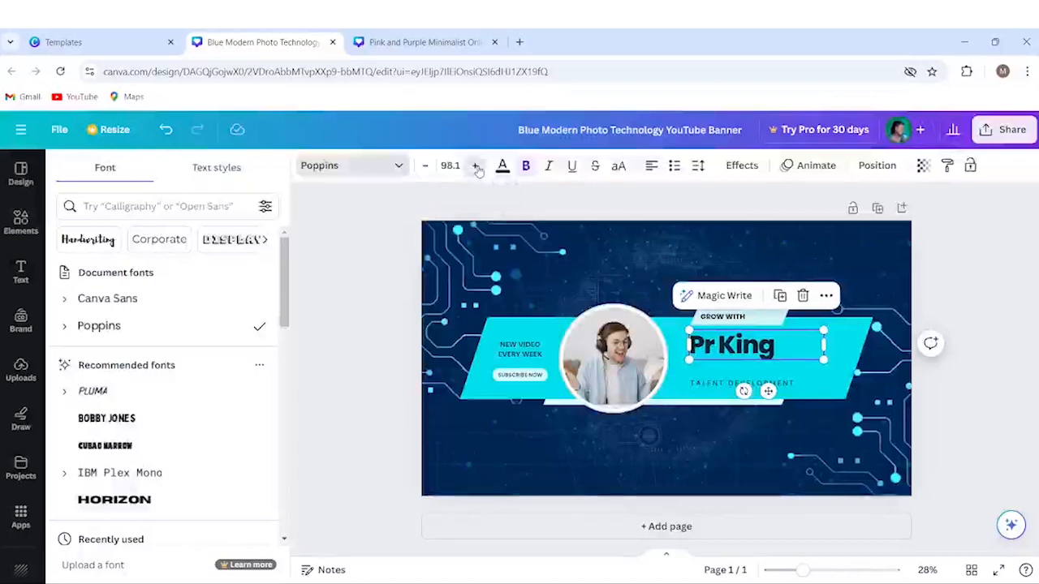
{"action": "left_click", "coordinate": [425, 166]}
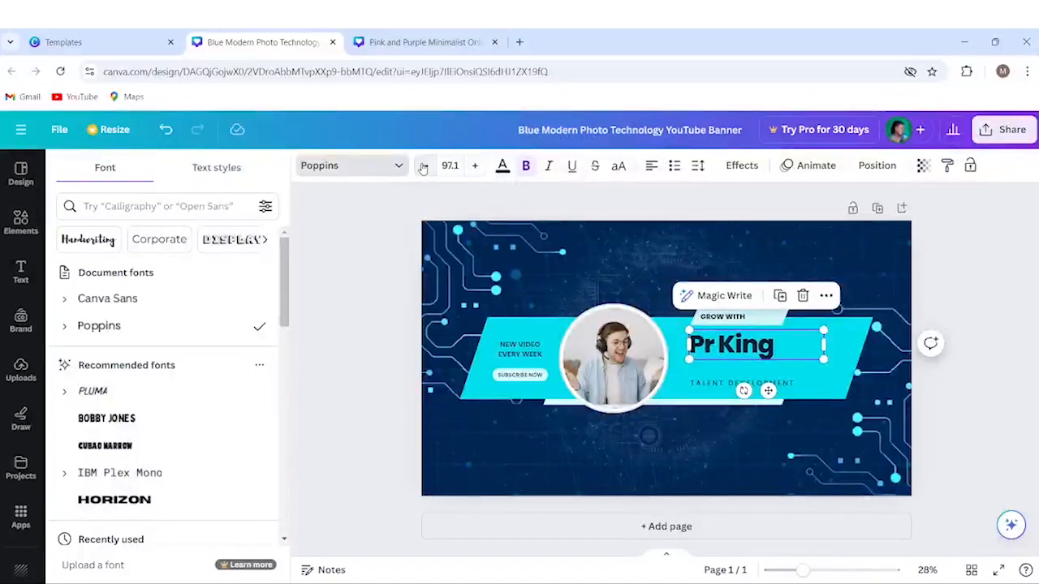
Enlarge the GROW WITH label to font size 37.6 and nudge it slightly up.
{"action": "left_click", "coordinate": [737, 319]}
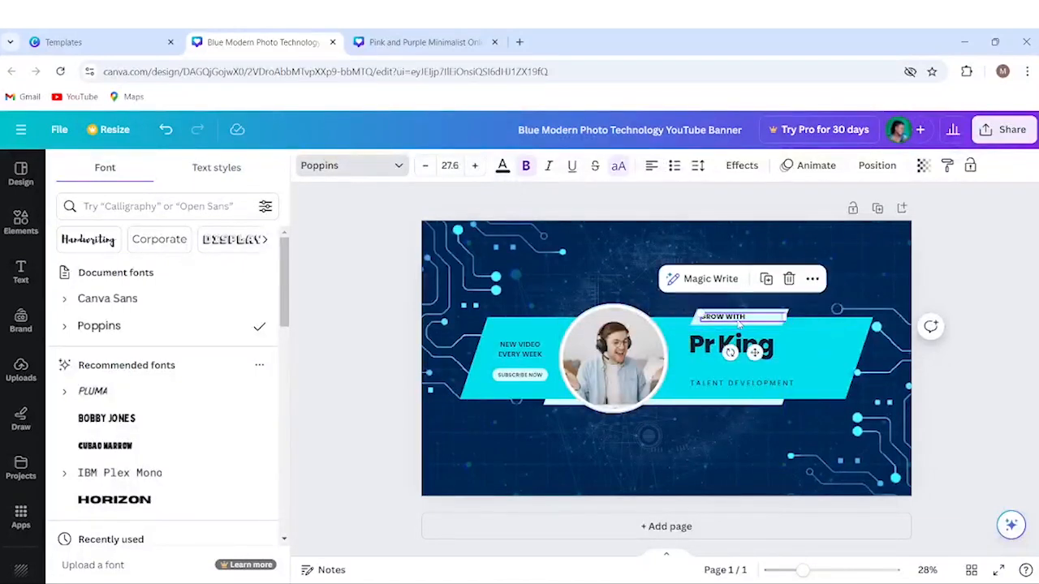
{"action": "left_click", "coordinate": [475, 165]}
{"action": "left_click", "coordinate": [475, 166]}
{"action": "left_click", "coordinate": [475, 165]}
{"action": "left_click", "coordinate": [475, 165]}
{"action": "left_click", "coordinate": [476, 166]}
{"action": "left_click", "coordinate": [475, 165]}
{"action": "left_click", "coordinate": [475, 166]}
{"action": "left_click", "coordinate": [476, 165]}
{"action": "left_click", "coordinate": [475, 166]}
{"action": "left_click", "coordinate": [475, 166]}
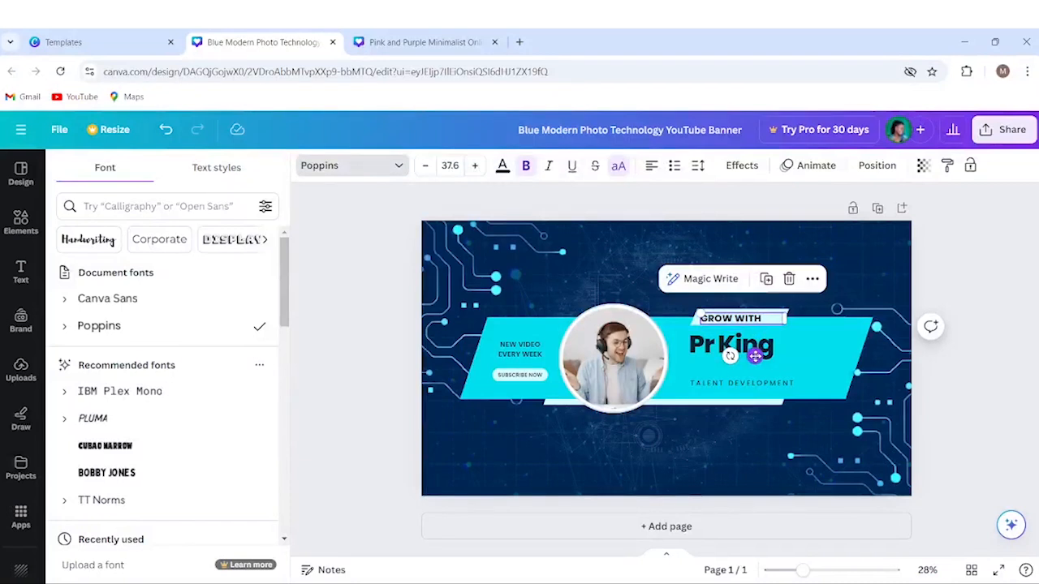
{"action": "left_click_drag", "start_coordinate": [755, 356], "coordinate": [756, 353]}
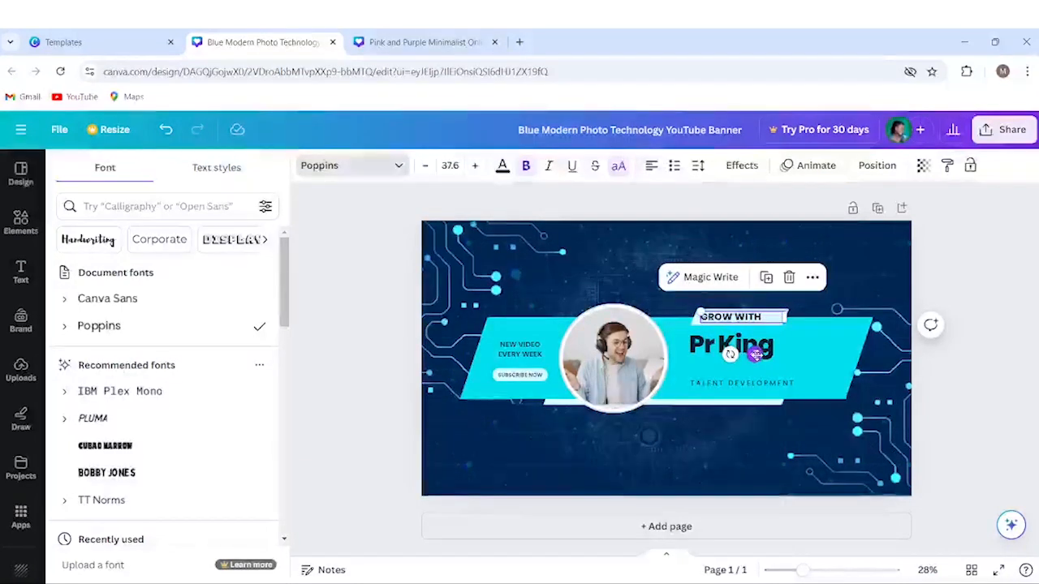
{"action": "left_click", "coordinate": [940, 265]}
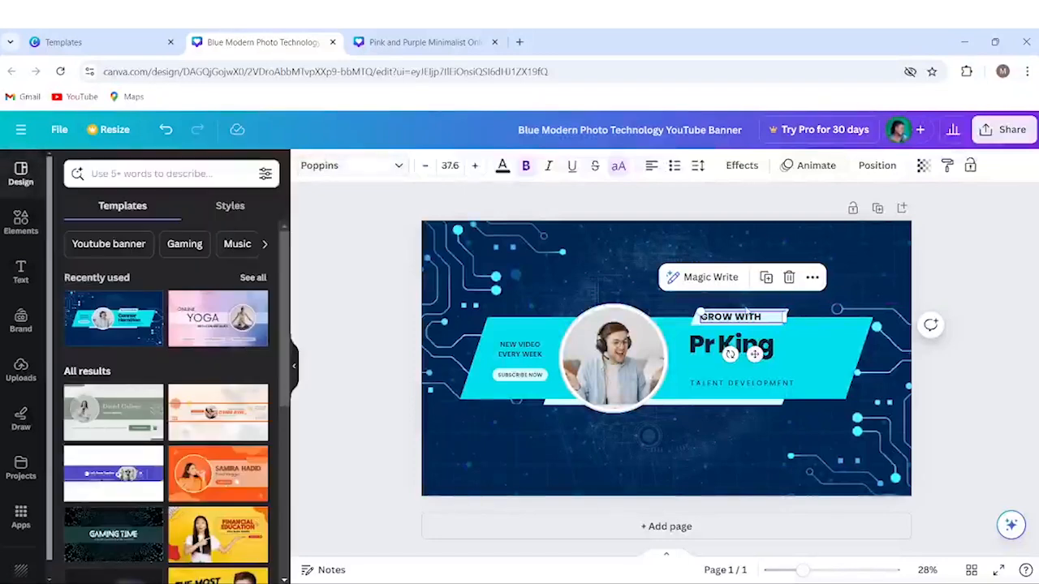
Nudge GROW WITH slightly right and TALENT DEVELOPMENT slightly left.
{"action": "left_click", "coordinate": [737, 253]}
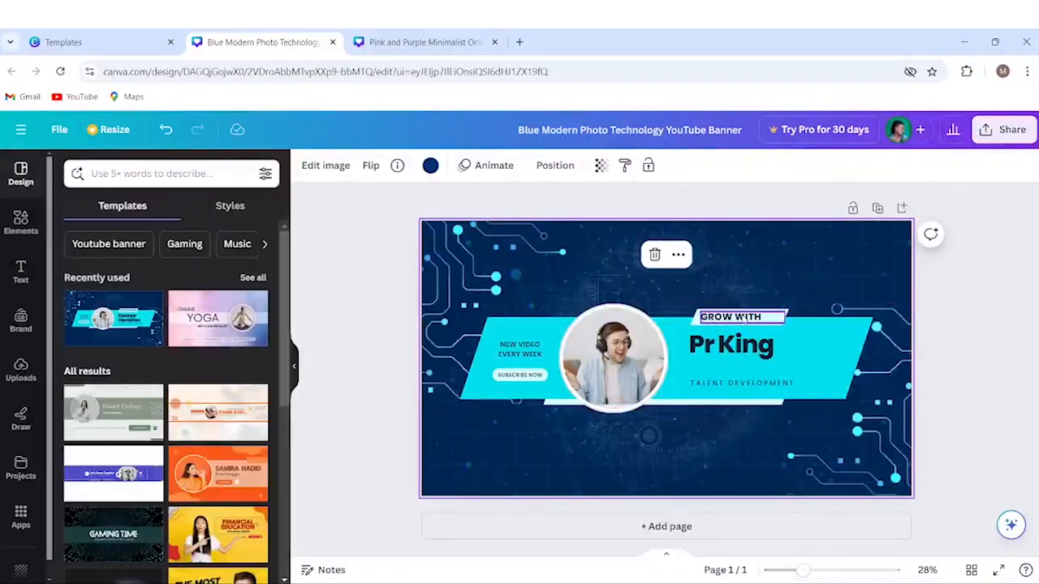
{"action": "left_click", "coordinate": [744, 319]}
{"action": "left_click_drag", "start_coordinate": [743, 319], "coordinate": [743, 320]}
{"action": "key", "text": "Right"}
{"action": "key", "text": "Right"}
{"action": "key", "text": "Right"}
{"action": "key", "text": "Right"}
{"action": "key", "text": "Right"}
{"action": "key", "text": "Right"}
{"action": "key", "text": "Right"}
{"action": "key", "text": "Right"}
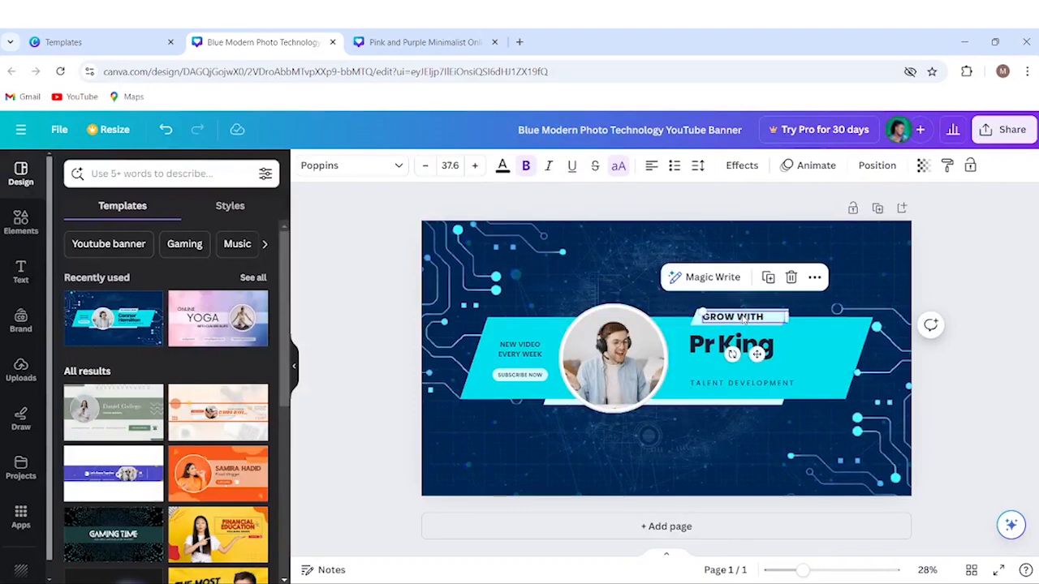
{"action": "left_click", "coordinate": [723, 385]}
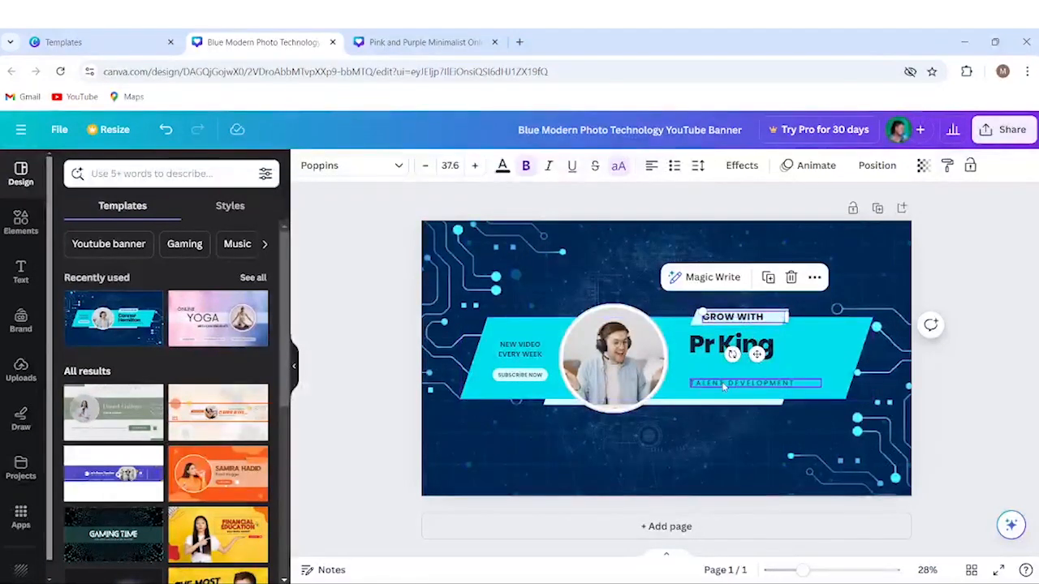
{"action": "key", "text": "Left"}
{"action": "key", "text": "Left"}
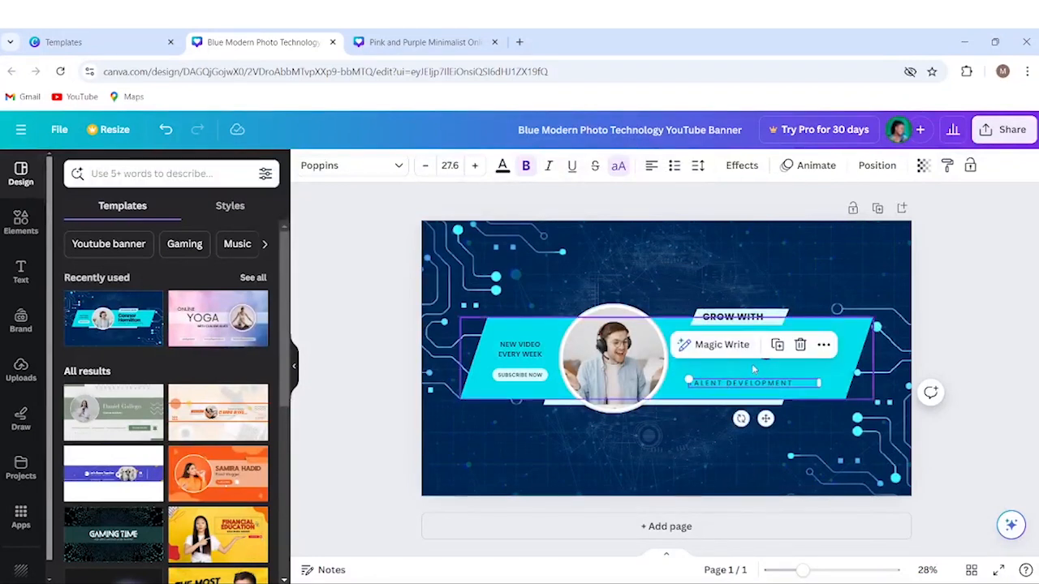
{"action": "key", "text": "ctrl+v"}
Move the Pr King title down four small nudges.
{"action": "left_click", "coordinate": [752, 357]}
{"action": "key", "text": "Down"}
{"action": "key", "text": "Down"}
{"action": "key", "text": "Down"}
{"action": "key", "text": "Down"}
{"action": "key", "text": "Down"}
{"action": "key", "text": "Down"}
{"action": "key", "text": "Down"}
{"action": "key", "text": "Down"}
{"action": "key", "text": "Down"}
{"action": "key", "text": "Down"}
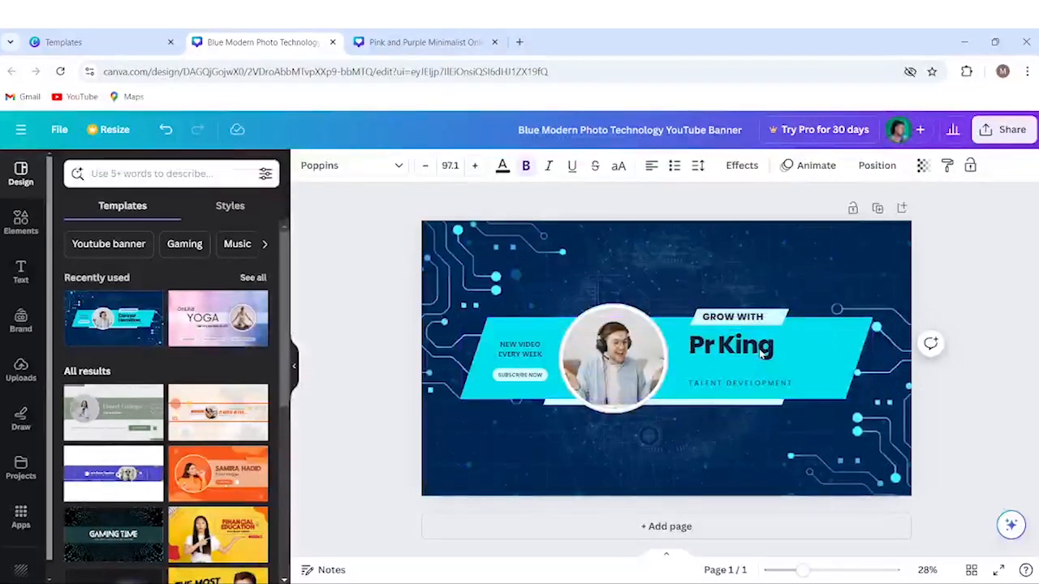
{"action": "key", "text": "Down"}
{"action": "key", "text": "Down"}
{"action": "key", "text": "Down"}
{"action": "key", "text": "Down"}
{"action": "key", "text": "Down"}
{"action": "key", "text": "Down"}
{"action": "key", "text": "Down"}
{"action": "key", "text": "Down"}
{"action": "key", "text": "Down"}
{"action": "key", "text": "Down"}
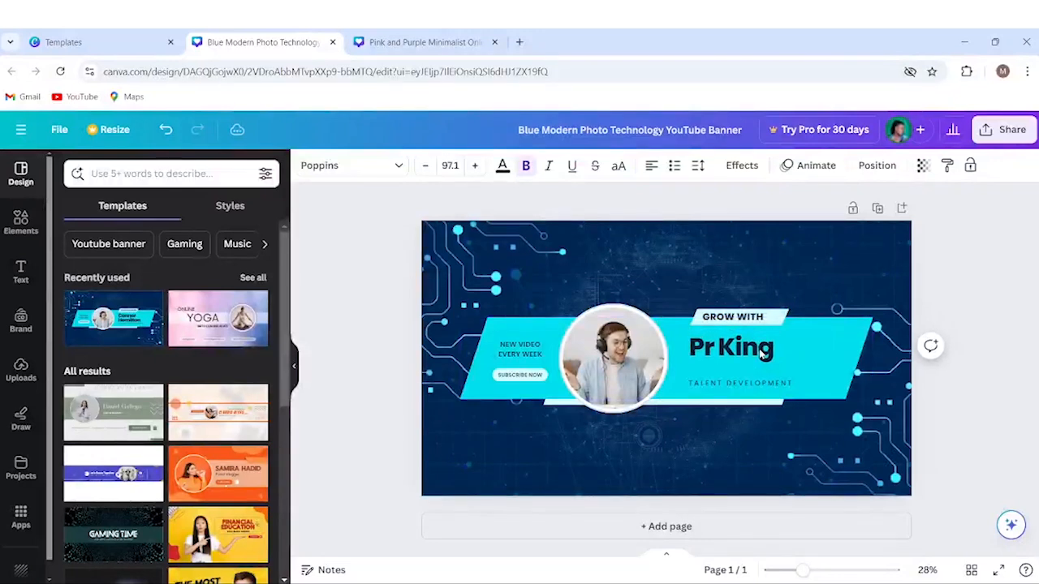
{"action": "key", "text": "Down"}
{"action": "key", "text": "Down"}
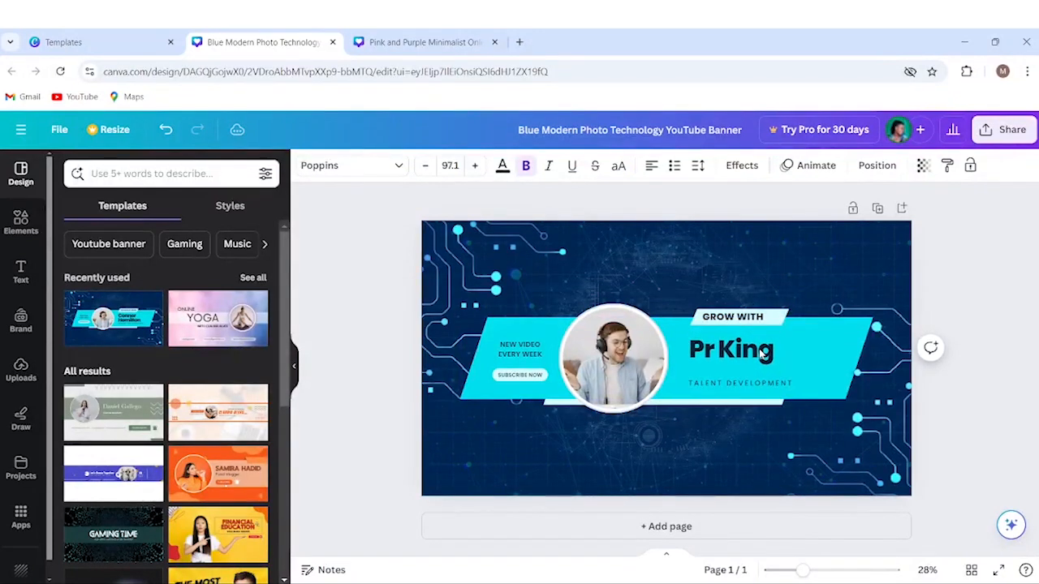
{"action": "key", "text": "Down"}
{"action": "key", "text": "Down"}
{"action": "key", "text": "Down"}
{"action": "key", "text": "Down"}
{"action": "key", "text": "Down"}
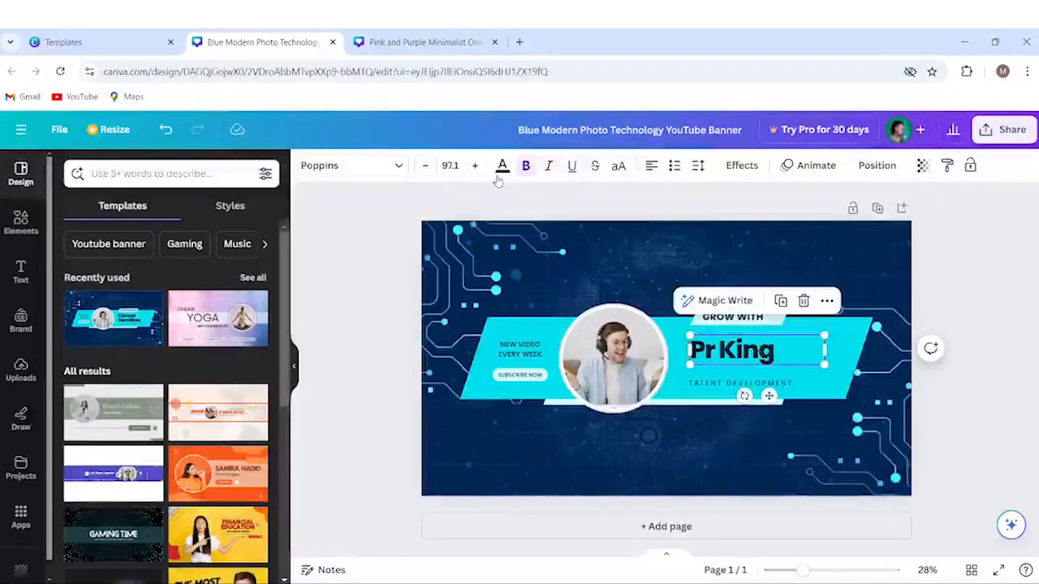
Try bold, italic and underline on Pr King, leaving it bold with no italic or underline.
{"action": "left_click", "coordinate": [525, 166]}
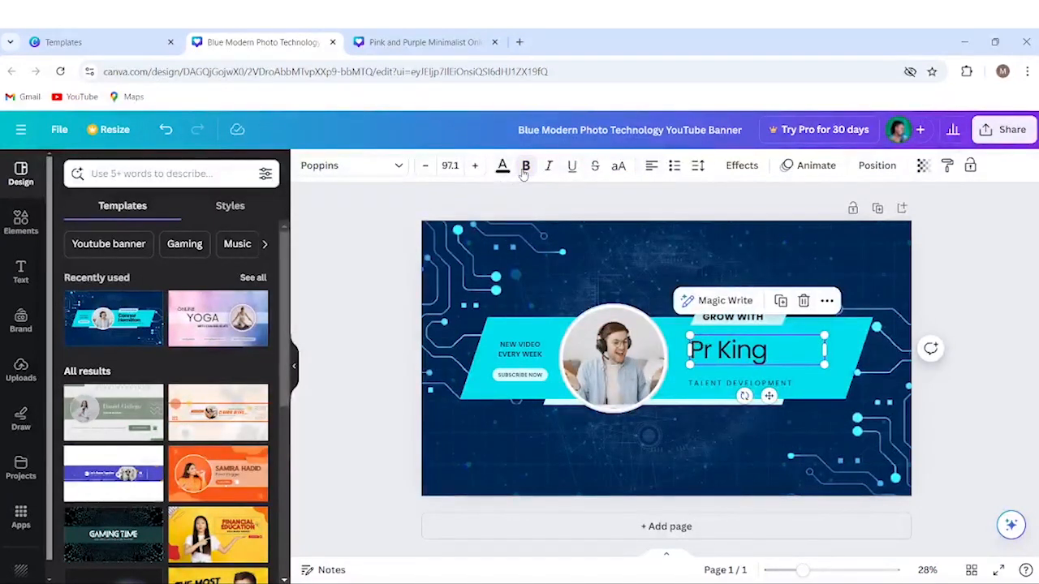
{"action": "left_click", "coordinate": [526, 167]}
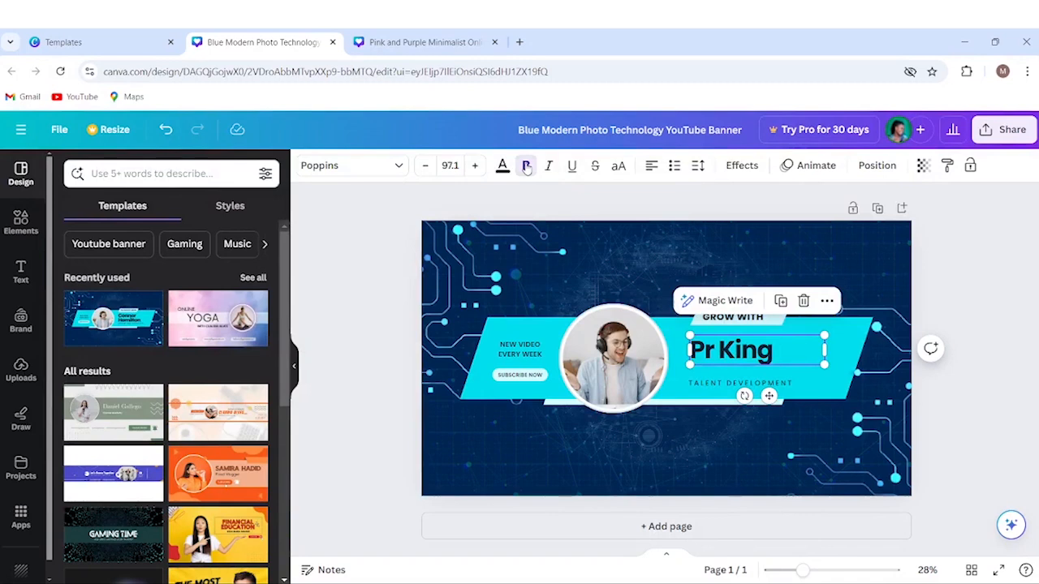
{"action": "left_click", "coordinate": [549, 167]}
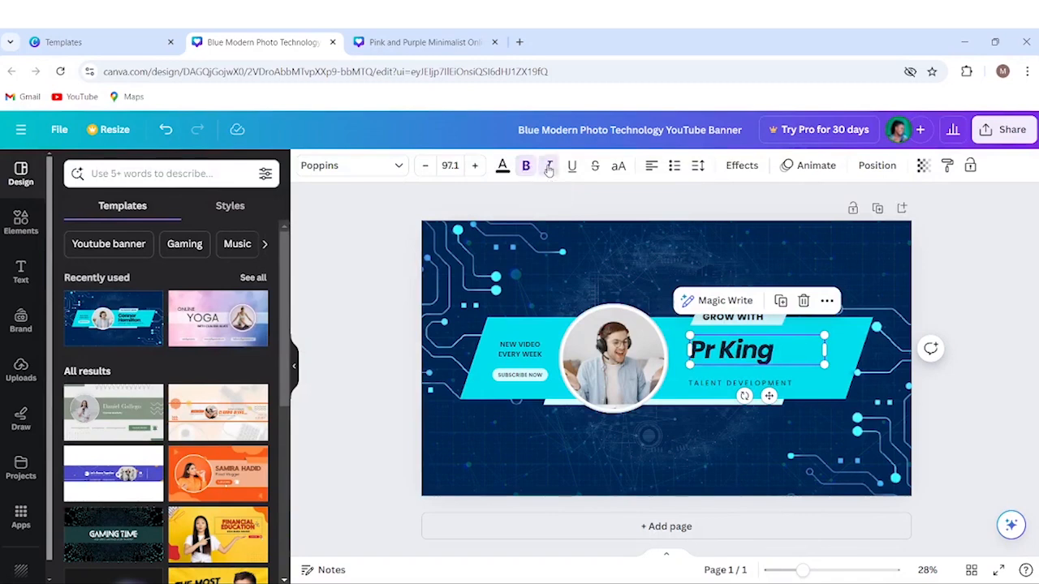
{"action": "left_click", "coordinate": [548, 166]}
{"action": "left_click", "coordinate": [572, 166]}
{"action": "left_click", "coordinate": [573, 166]}
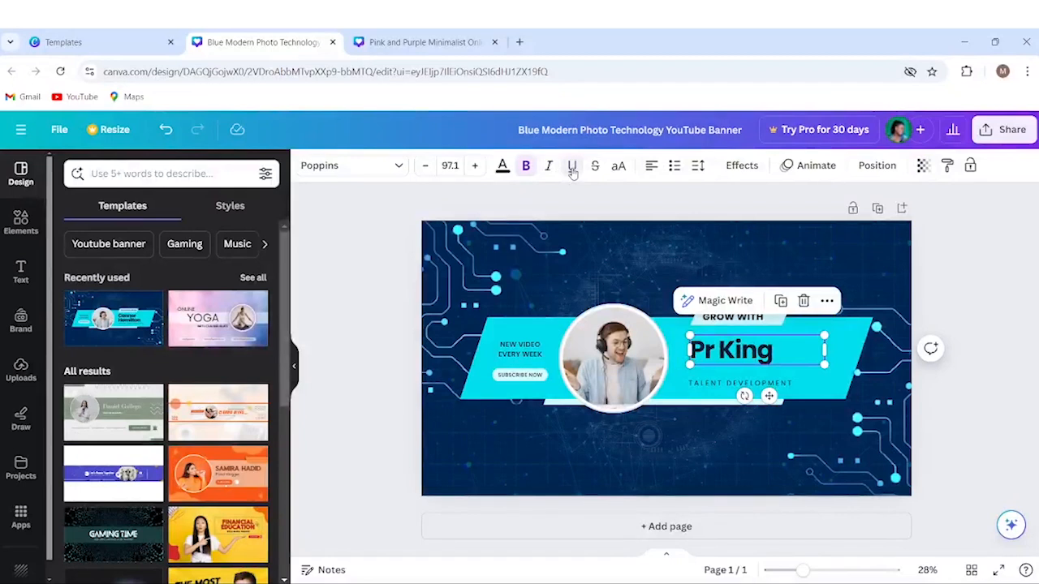
After trying white, light cyan and dark blue, set Pr King's text colour to black.
{"action": "left_click", "coordinate": [502, 167]}
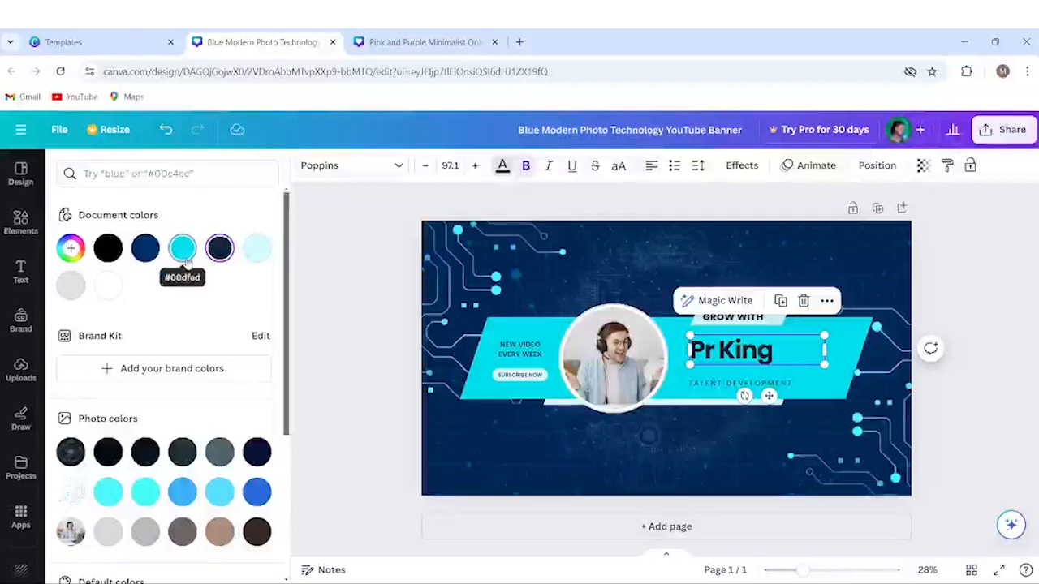
{"action": "left_click", "coordinate": [108, 286]}
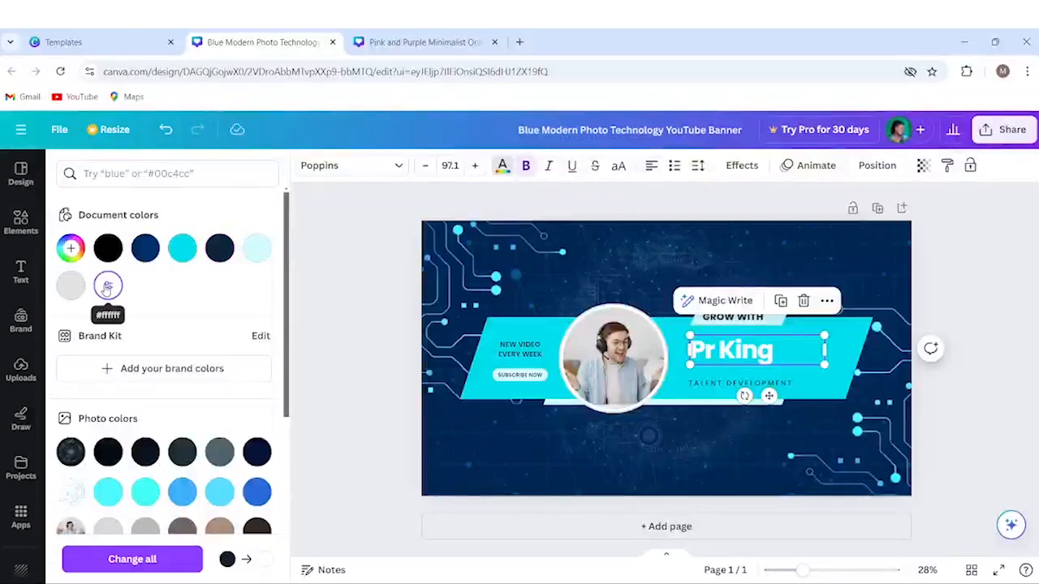
{"action": "left_click", "coordinate": [255, 250]}
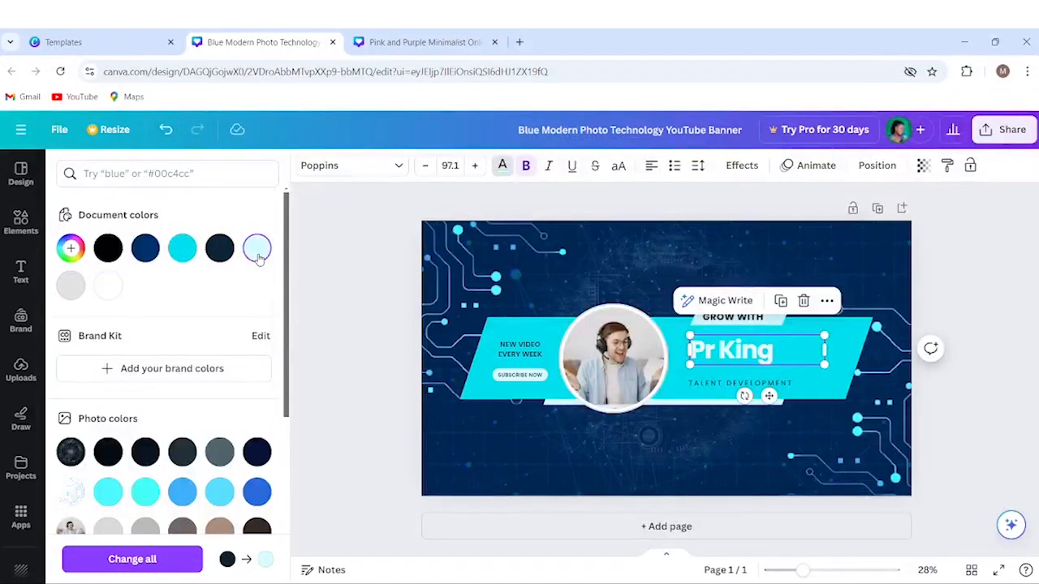
{"action": "left_click", "coordinate": [145, 249]}
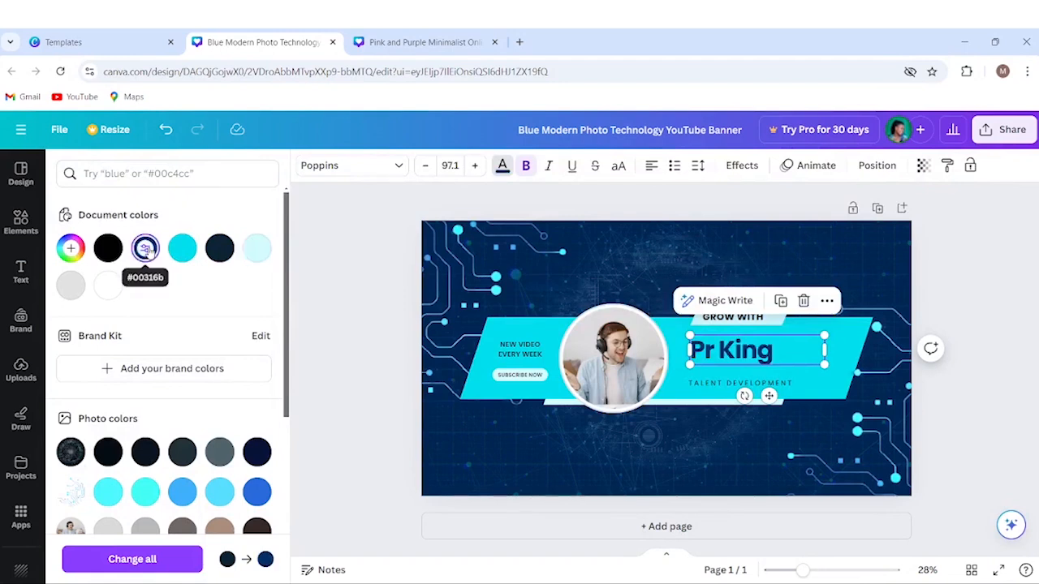
{"action": "left_click", "coordinate": [108, 247]}
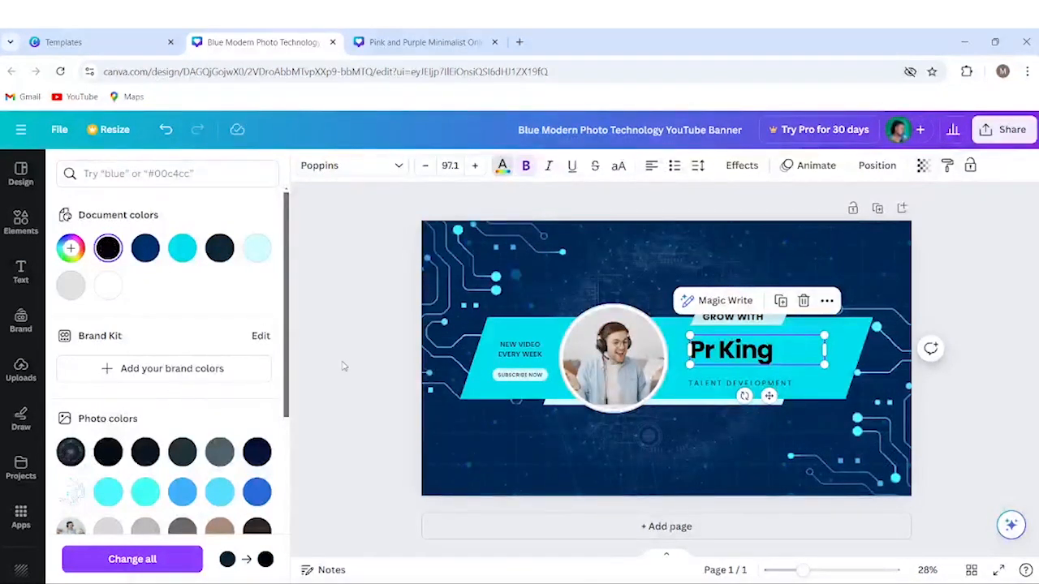
{"action": "key", "text": "Escape"}
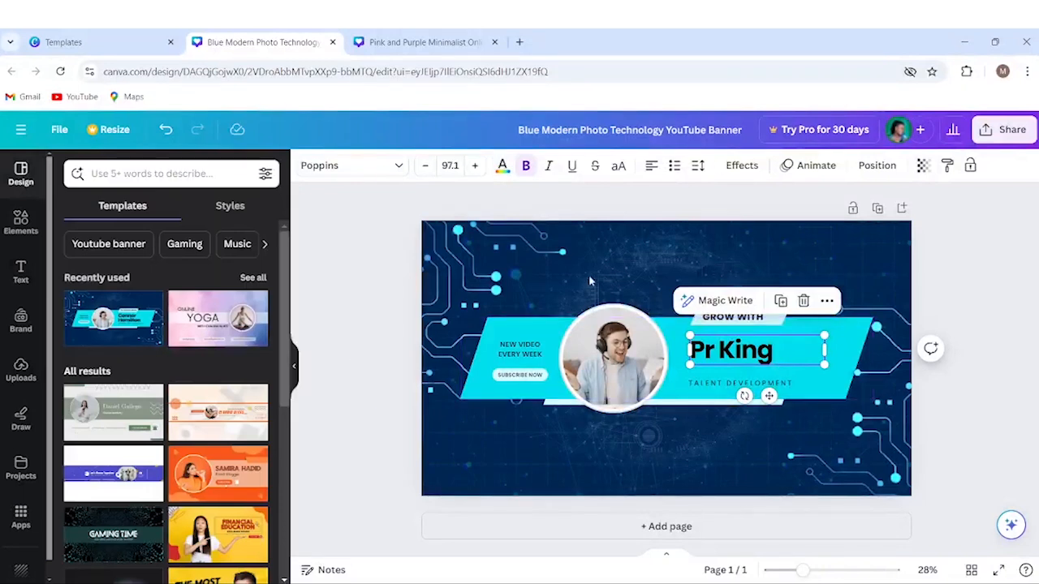
{"action": "left_click", "coordinate": [722, 351]}
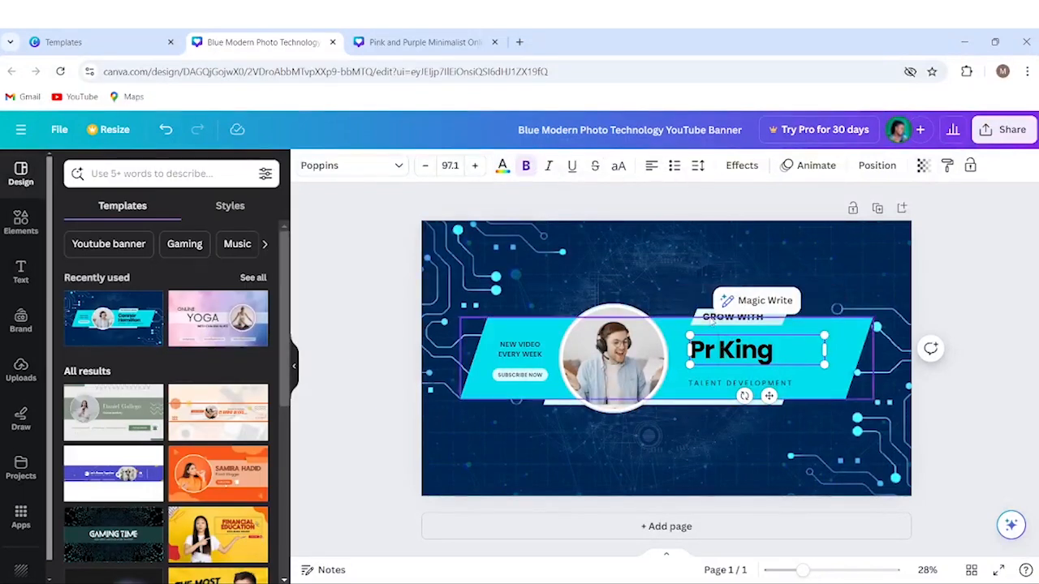
{"action": "left_click", "coordinate": [763, 203]}
{"action": "left_click", "coordinate": [755, 354]}
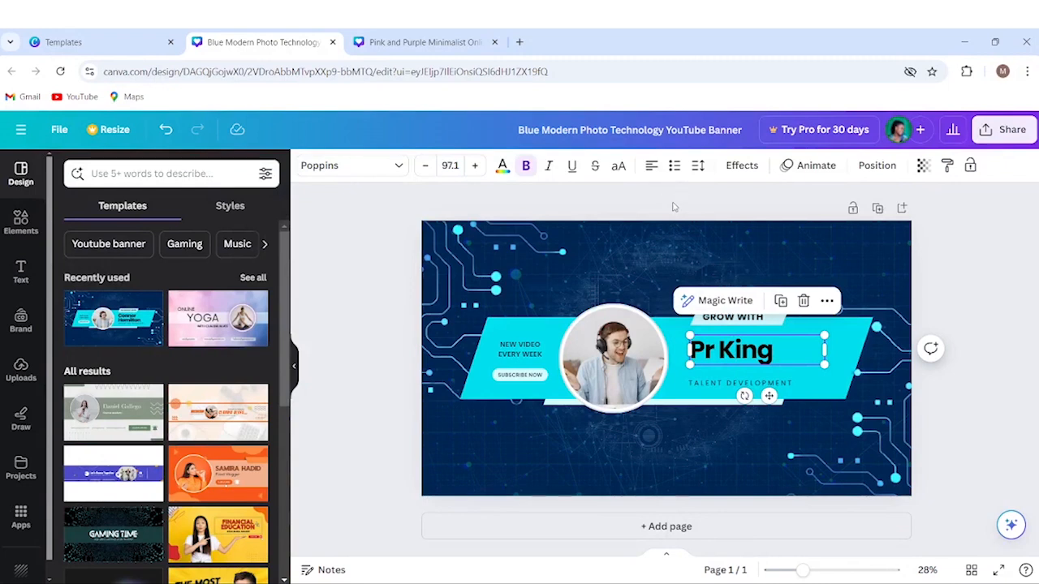
{"action": "left_click", "coordinate": [651, 166]}
{"action": "left_click", "coordinate": [651, 166]}
{"action": "left_click", "coordinate": [651, 167]}
{"action": "left_click", "coordinate": [673, 167]}
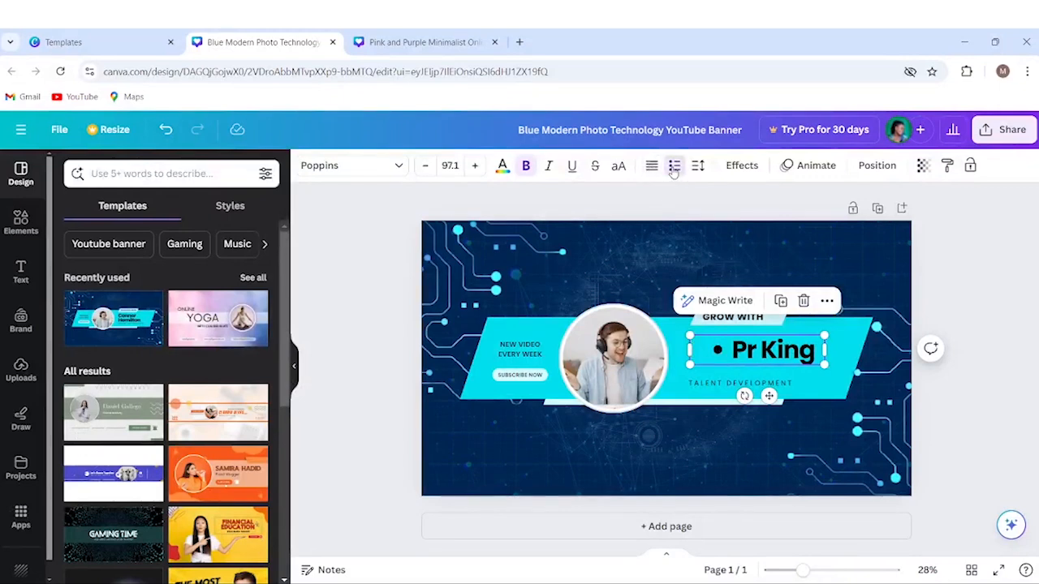
{"action": "left_click", "coordinate": [673, 167]}
{"action": "left_click", "coordinate": [673, 167]}
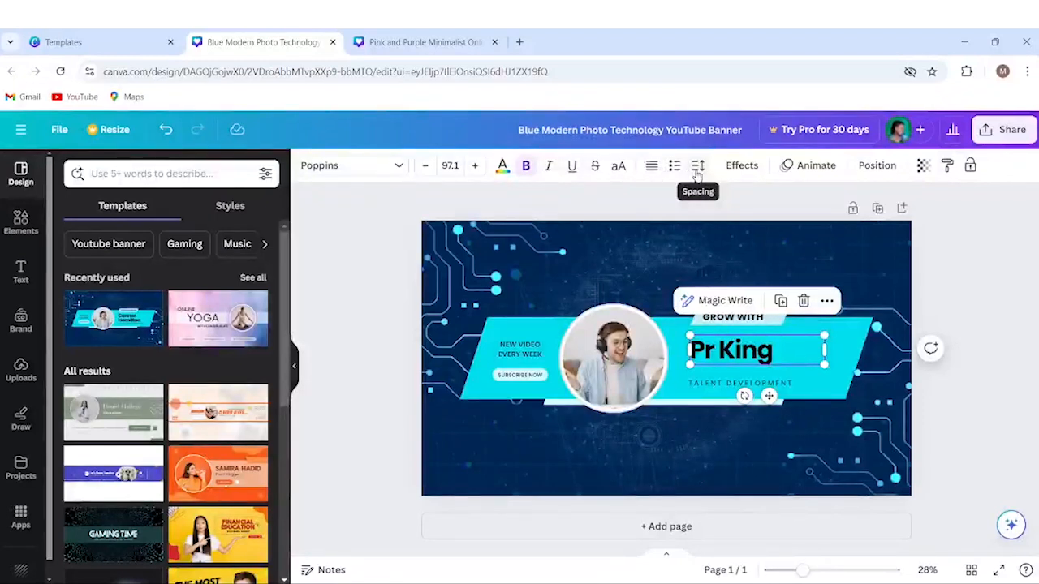
{"action": "left_click", "coordinate": [520, 355]}
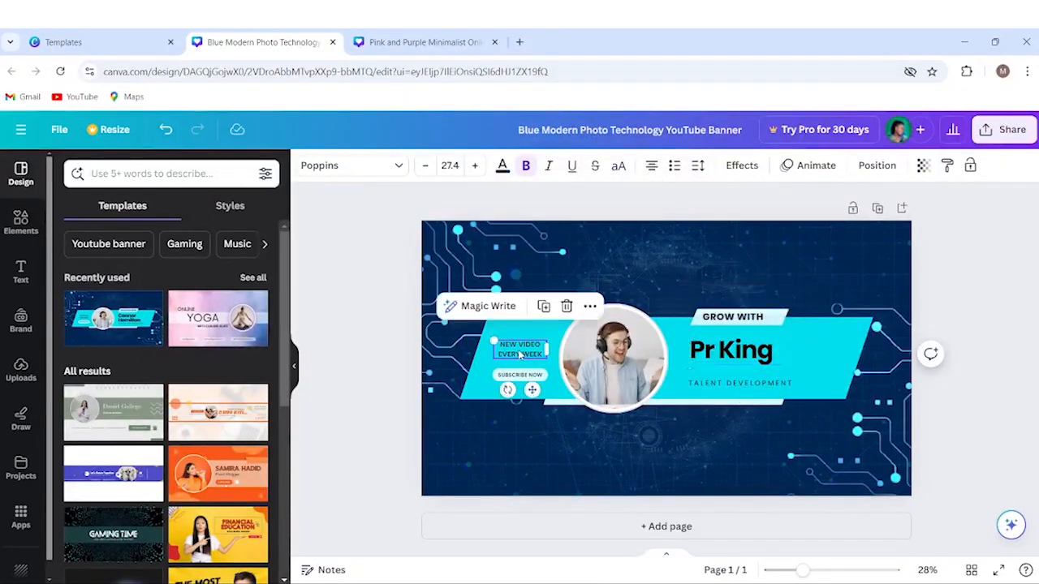
{"action": "left_click", "coordinate": [698, 166]}
{"action": "mouse_move", "coordinate": [733, 221]}
{"action": "left_mouse_down"}
{"action": "mouse_move", "coordinate": [823, 223]}
{"action": "mouse_move", "coordinate": [729, 224]}
{"action": "left_mouse_up"}
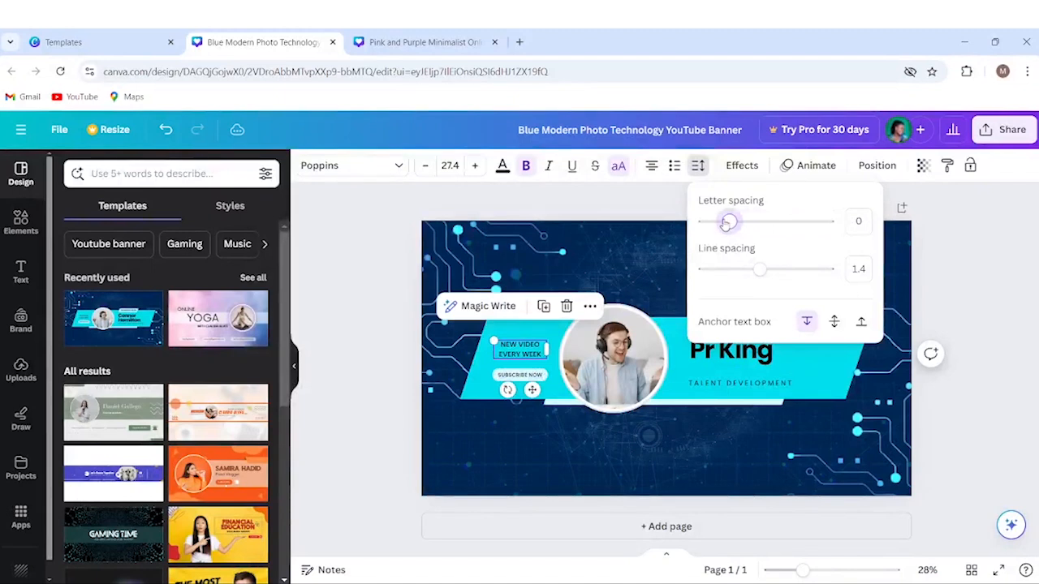
{"action": "mouse_move", "coordinate": [759, 268]}
{"action": "left_mouse_down"}
{"action": "mouse_move", "coordinate": [701, 269]}
{"action": "mouse_move", "coordinate": [828, 269]}
{"action": "mouse_move", "coordinate": [759, 271]}
{"action": "left_mouse_up"}
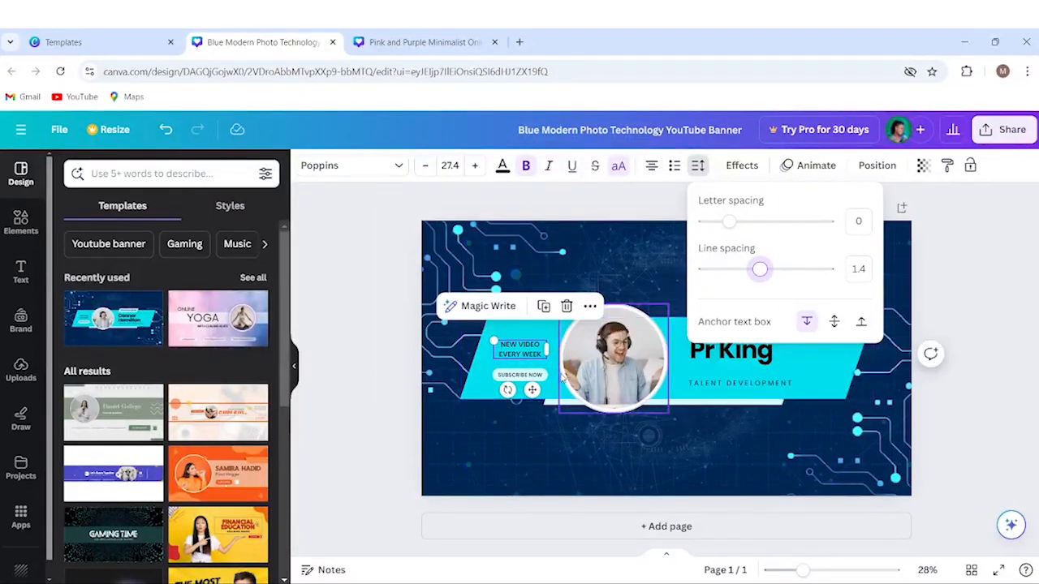
{"action": "left_click", "coordinate": [614, 369]}
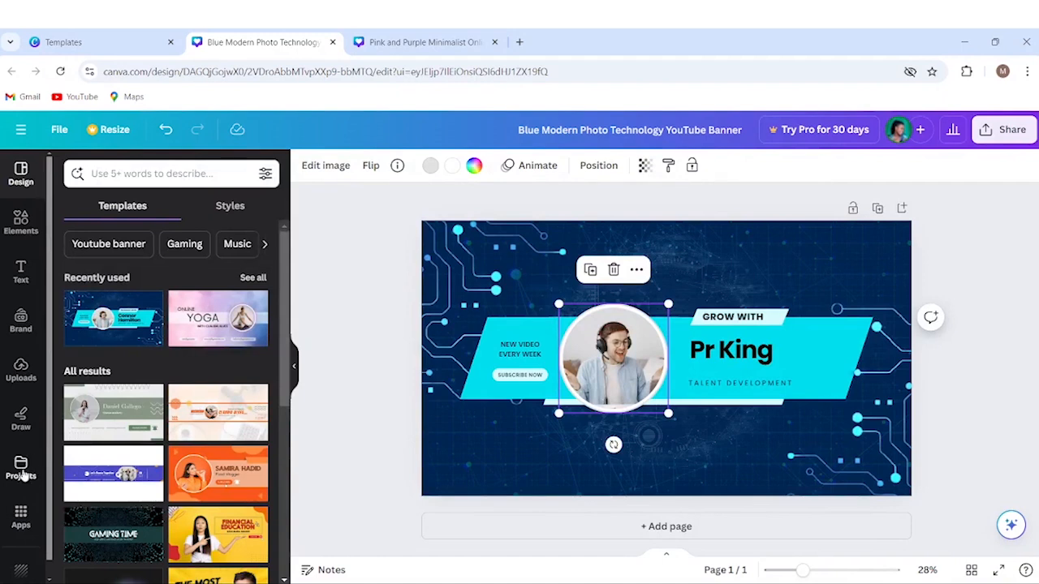
Browse the Uploads library, upload a new image file, and add the smiling woman's photo to the banner.
{"action": "left_click", "coordinate": [25, 369]}
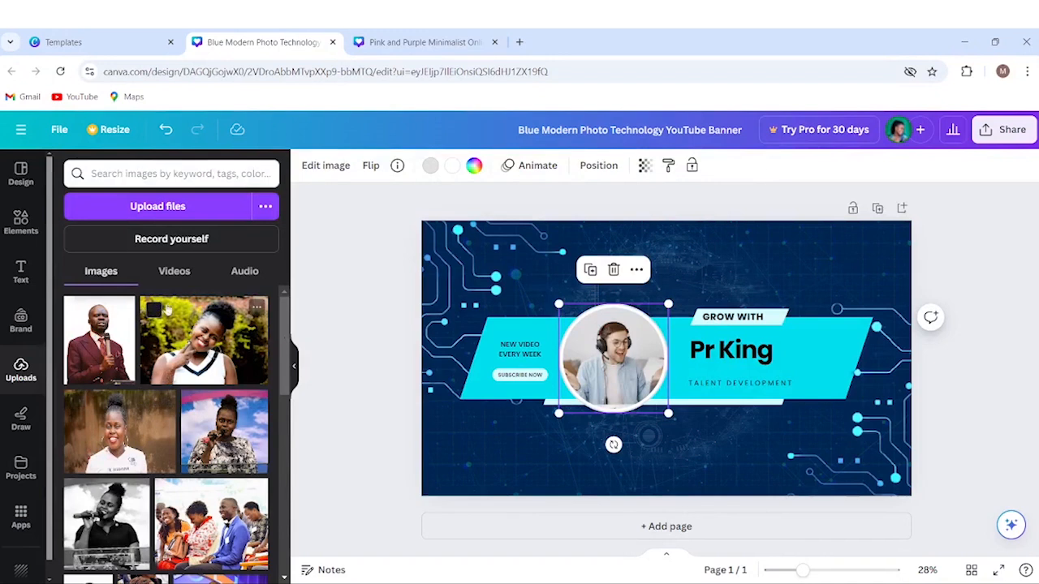
{"action": "left_click", "coordinate": [177, 274]}
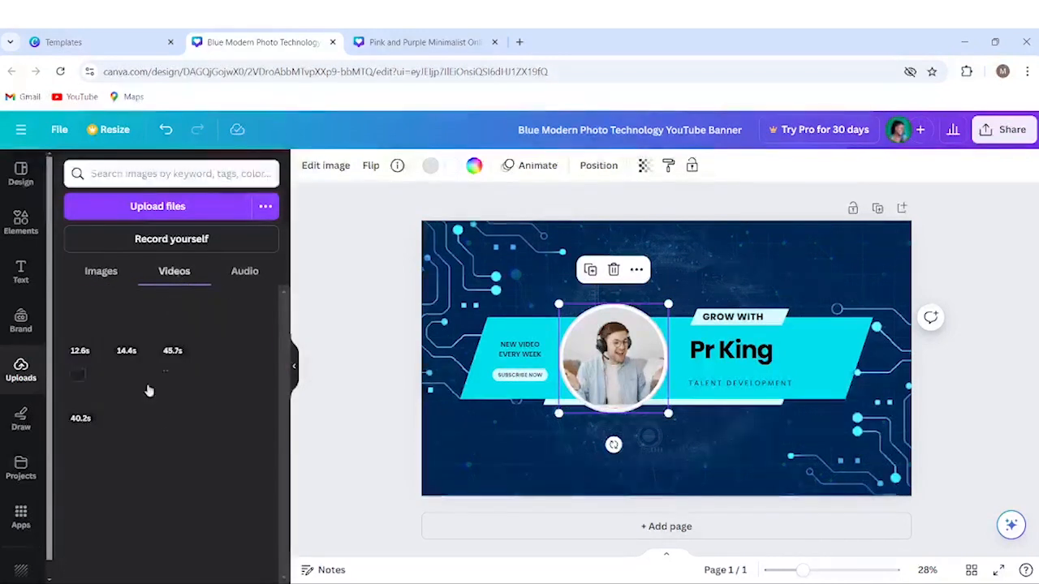
{"action": "left_click", "coordinate": [246, 276]}
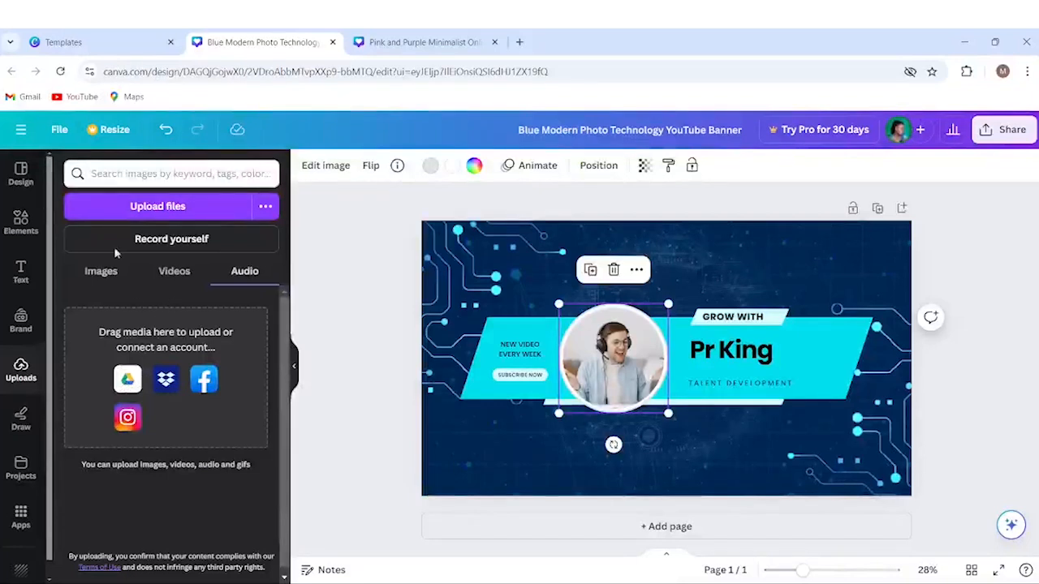
{"action": "left_click", "coordinate": [103, 271]}
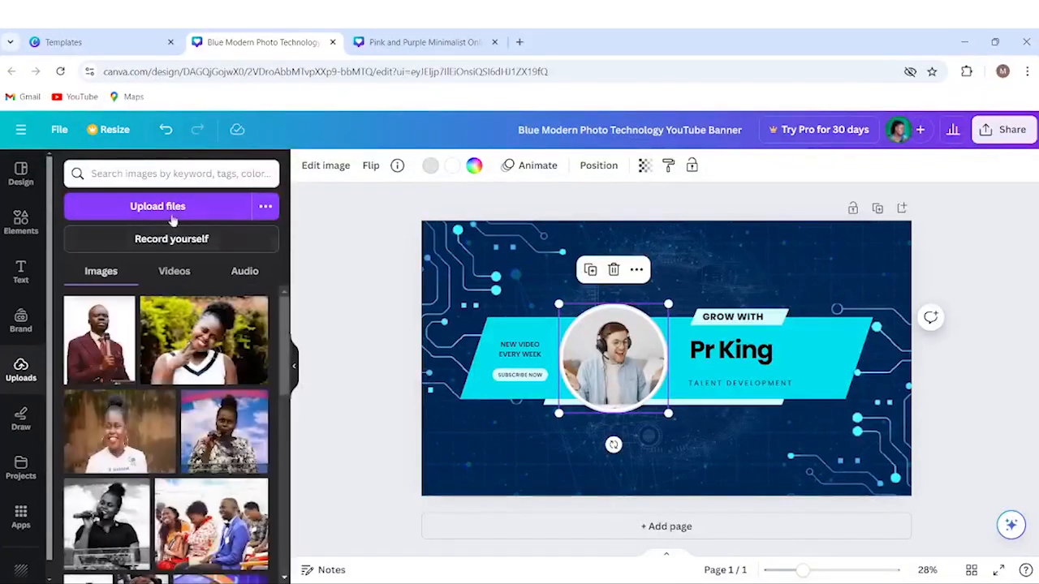
{"action": "left_click", "coordinate": [199, 211]}
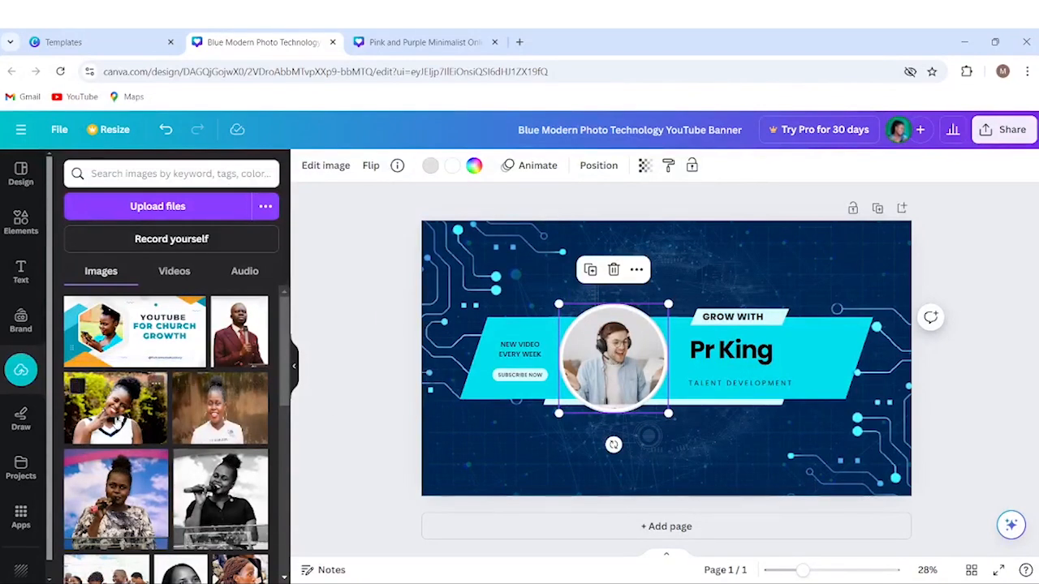
{"action": "left_click", "coordinate": [114, 412]}
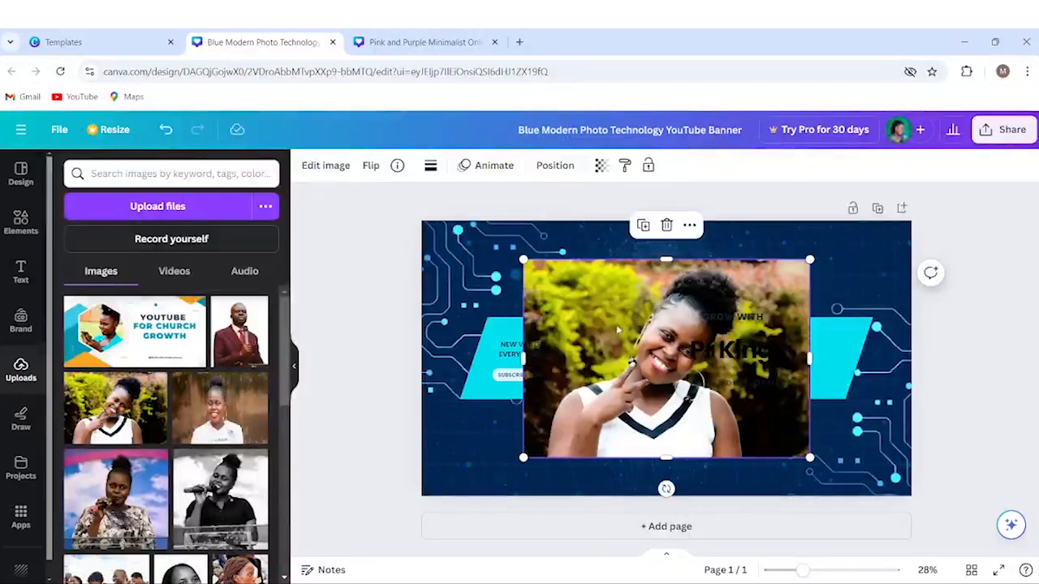
Drop the smiling woman's photo into the circle frame, replacing the man with headphones.
{"action": "mouse_move", "coordinate": [644, 317]}
{"action": "left_mouse_down"}
{"action": "mouse_move", "coordinate": [600, 339]}
{"action": "mouse_move", "coordinate": [685, 271]}
{"action": "mouse_move", "coordinate": [756, 302]}
{"action": "mouse_move", "coordinate": [740, 280]}
{"action": "mouse_move", "coordinate": [747, 286]}
{"action": "mouse_move", "coordinate": [723, 287]}
{"action": "mouse_move", "coordinate": [682, 330]}
{"action": "mouse_move", "coordinate": [636, 334]}
{"action": "left_mouse_up"}
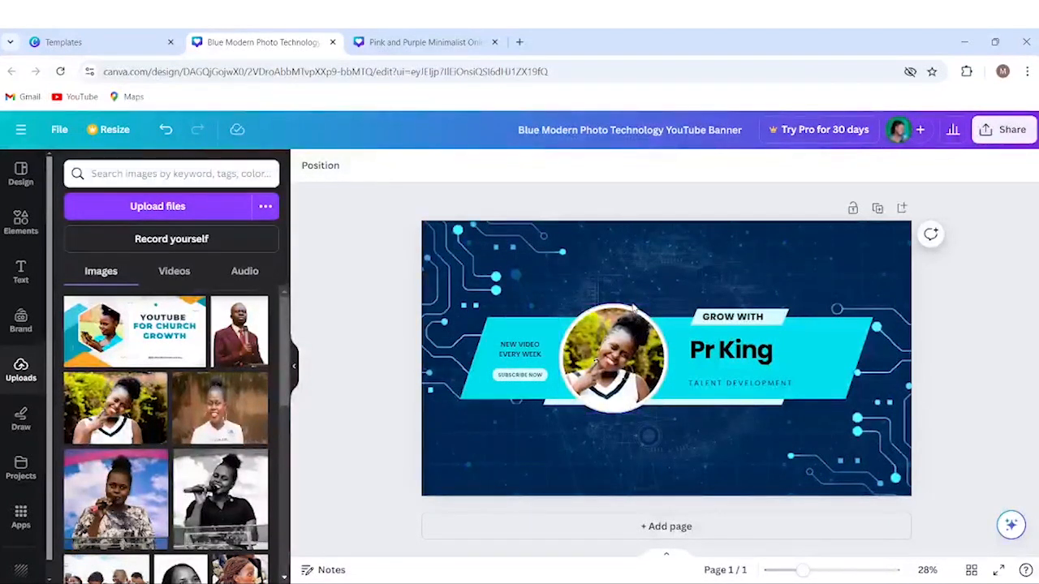
{"action": "left_click", "coordinate": [598, 349]}
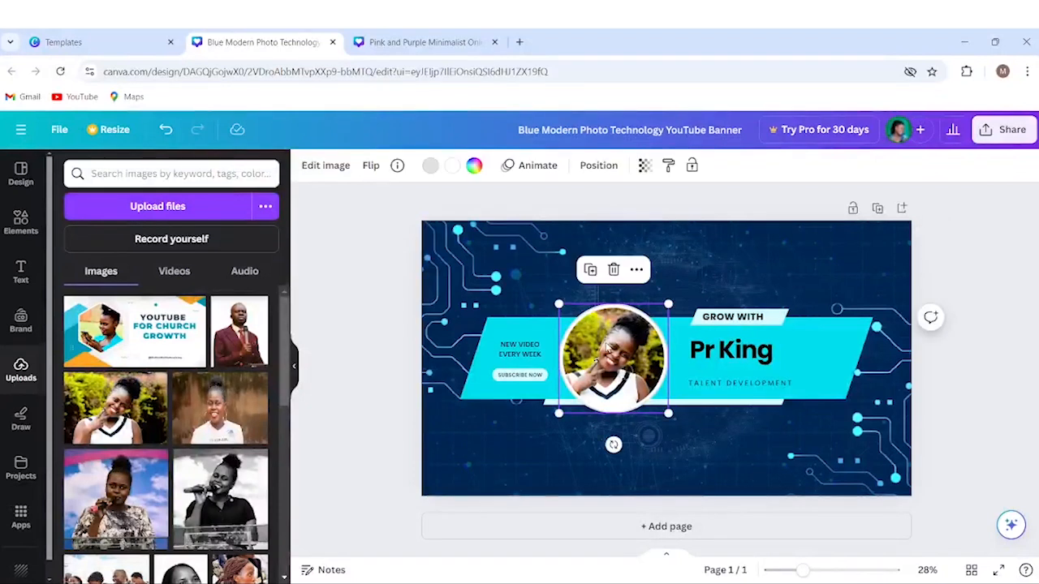
Enlarge the woman's photo within the circle crop and nudge it so her face is centred.
{"action": "double_click", "coordinate": [599, 351]}
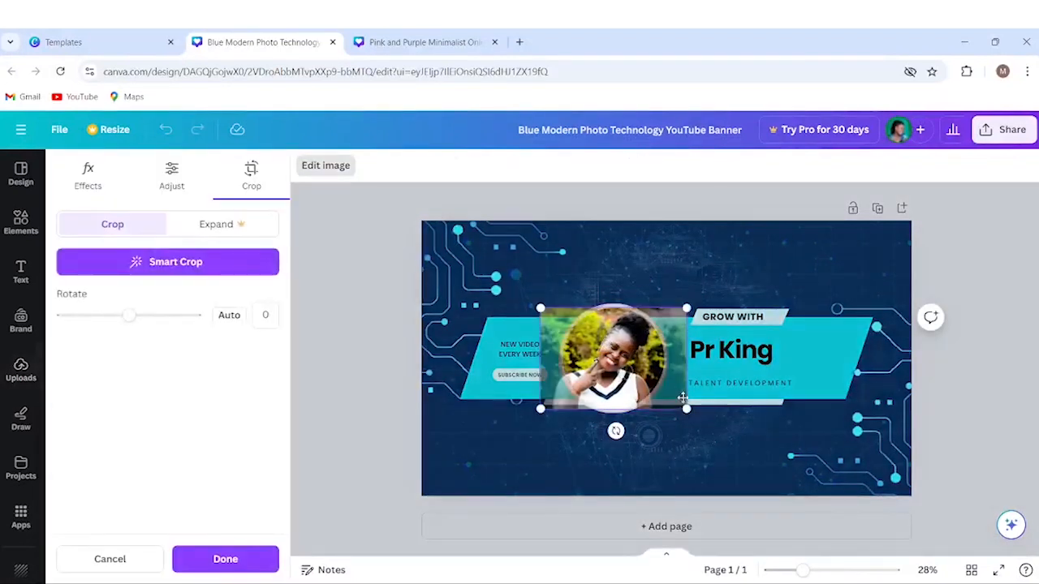
{"action": "left_click_drag", "start_coordinate": [684, 409], "coordinate": [701, 419]}
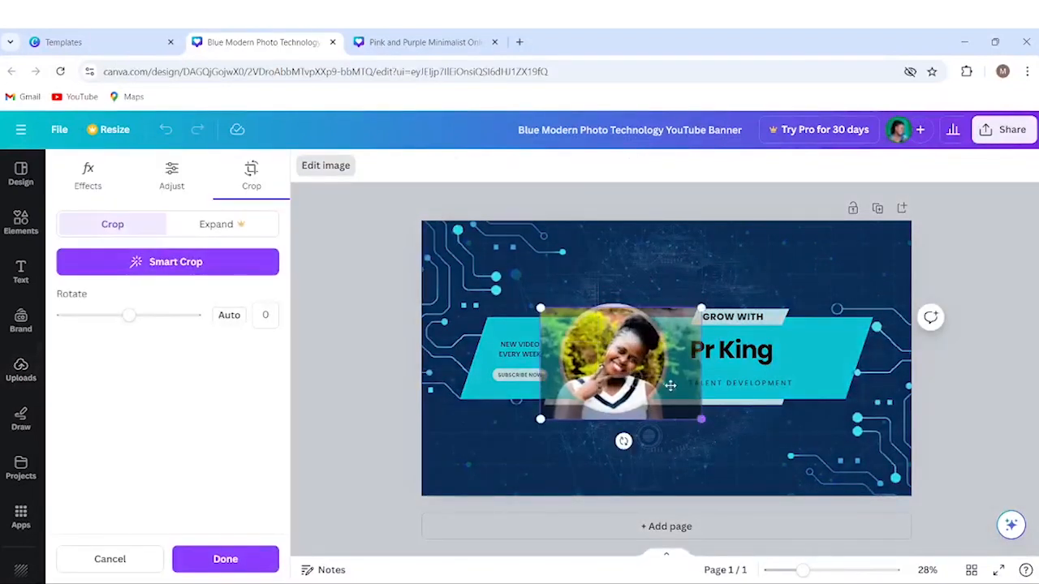
{"action": "left_click_drag", "start_coordinate": [543, 306], "coordinate": [533, 299]}
{"action": "left_click_drag", "start_coordinate": [621, 338], "coordinate": [615, 336]}
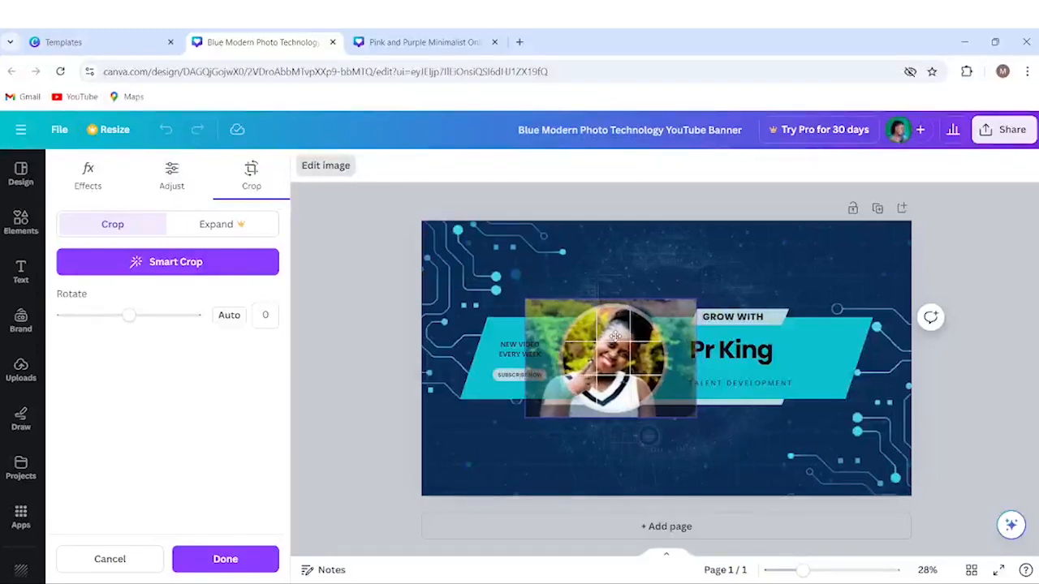
{"action": "left_click_drag", "start_coordinate": [616, 328], "coordinate": [617, 327]}
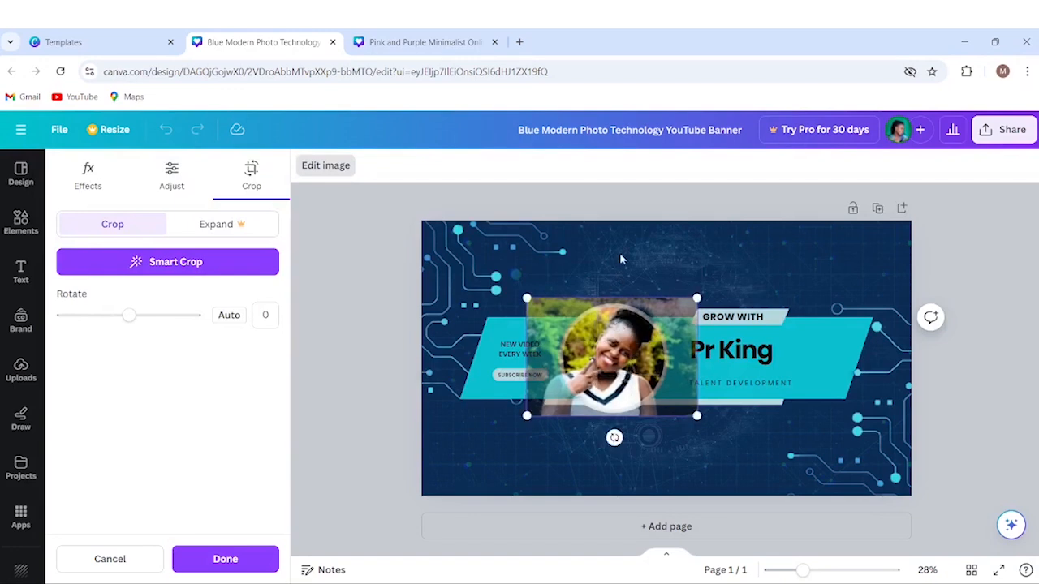
{"action": "left_click", "coordinate": [617, 199]}
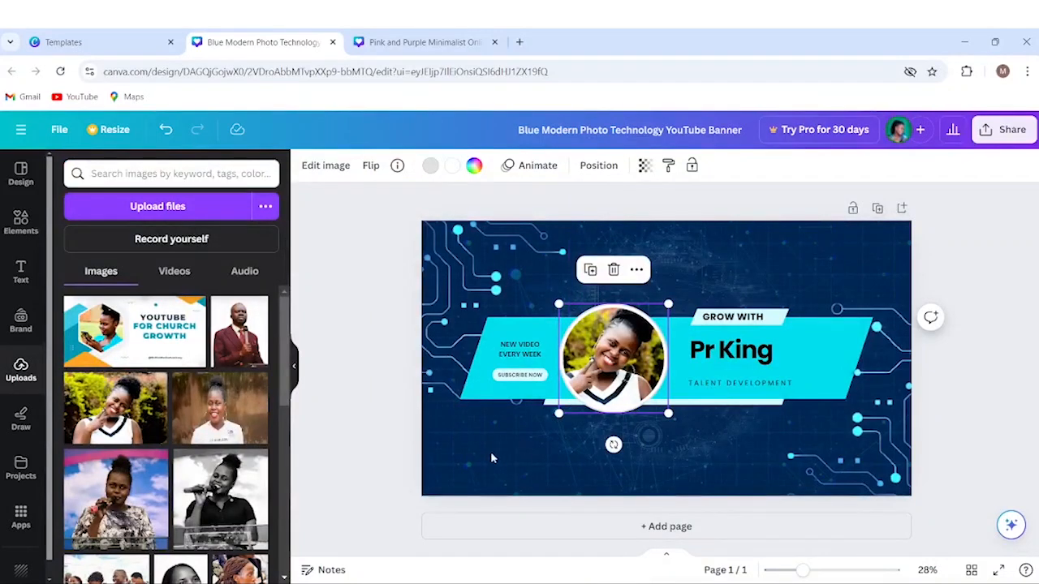
Try several swatches on the slanted band, then fill it with cyan #00dfed.
{"action": "left_click", "coordinate": [478, 387]}
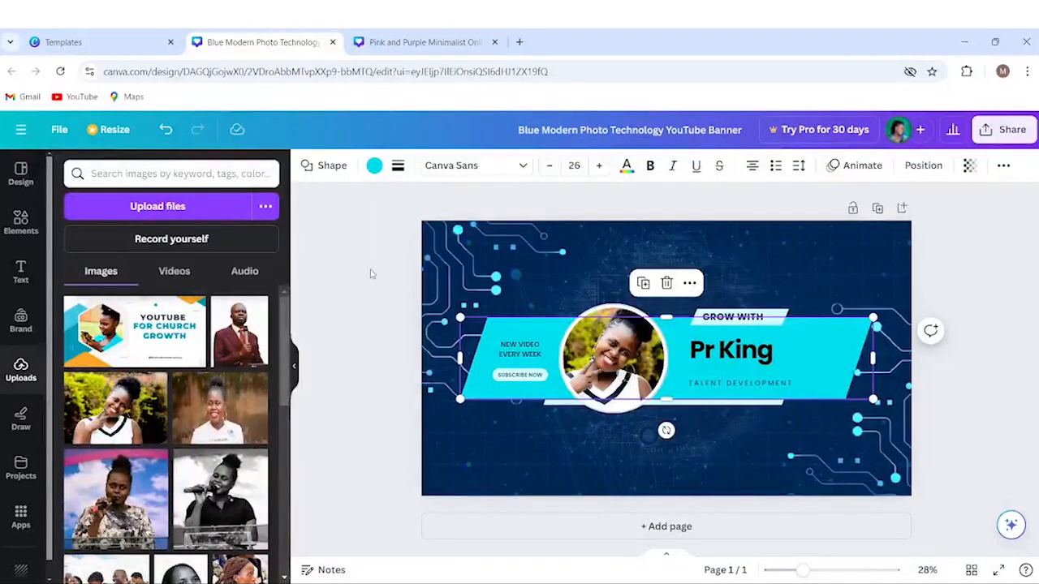
{"action": "left_click", "coordinate": [374, 167]}
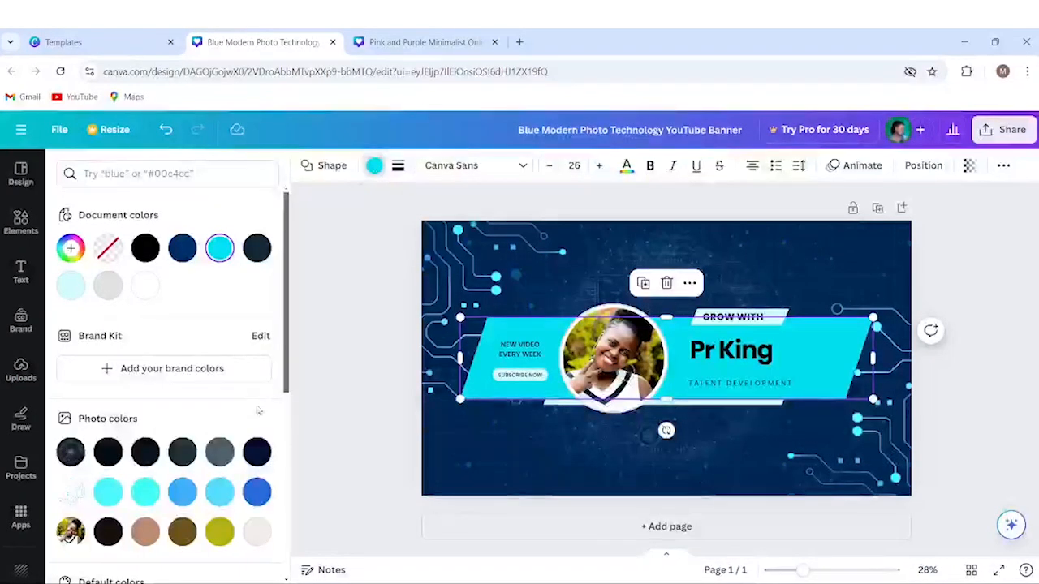
{"action": "left_click", "coordinate": [108, 532]}
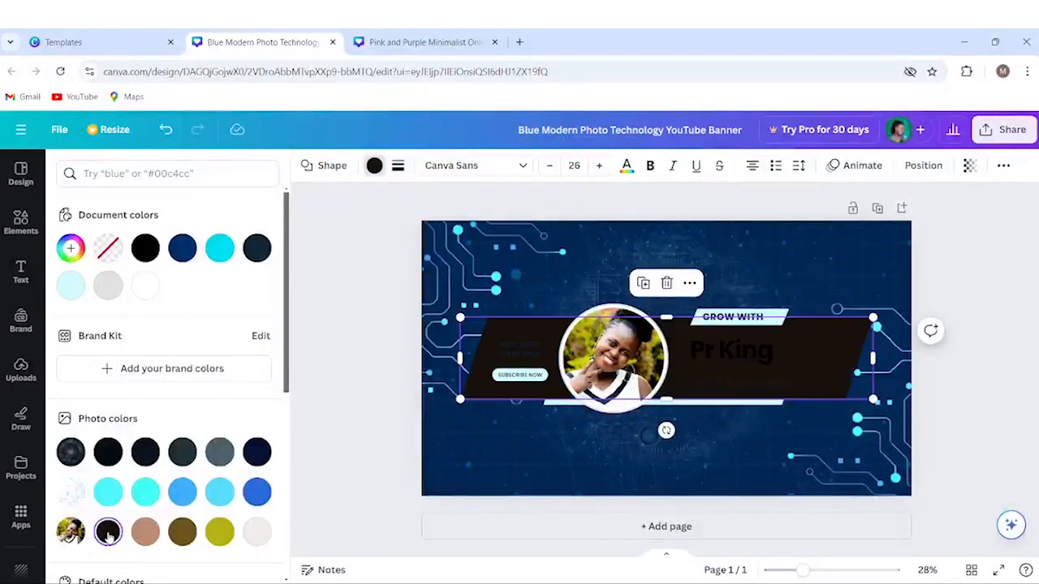
{"action": "left_click", "coordinate": [257, 532]}
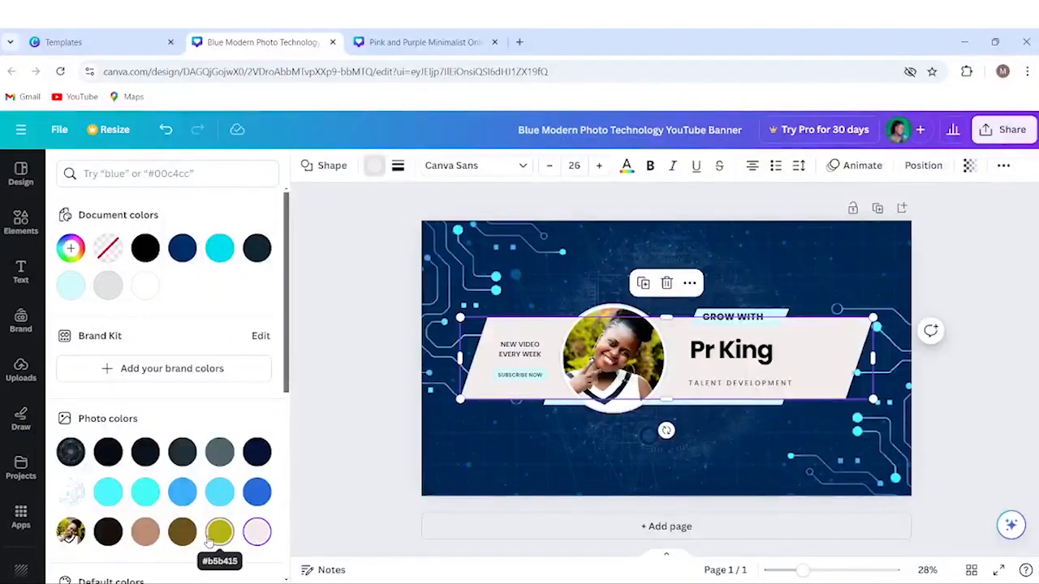
{"action": "left_click", "coordinate": [219, 536]}
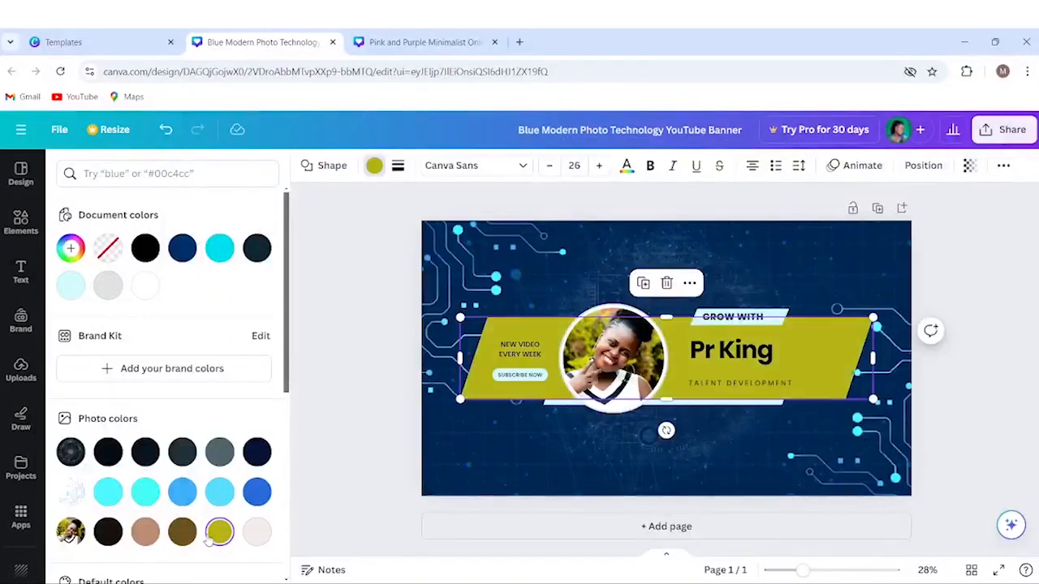
{"action": "left_click", "coordinate": [181, 536]}
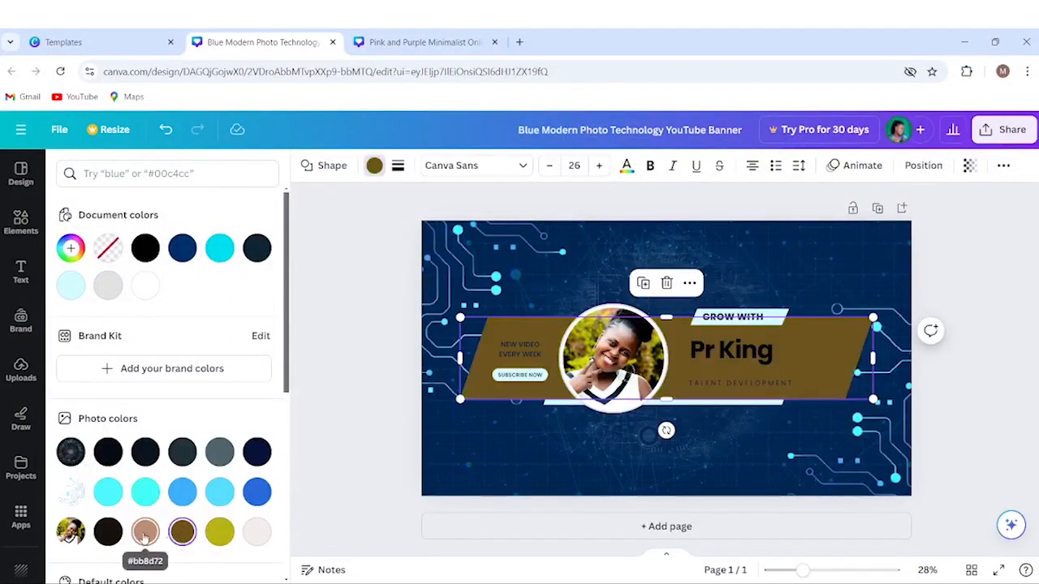
{"action": "left_click", "coordinate": [145, 535]}
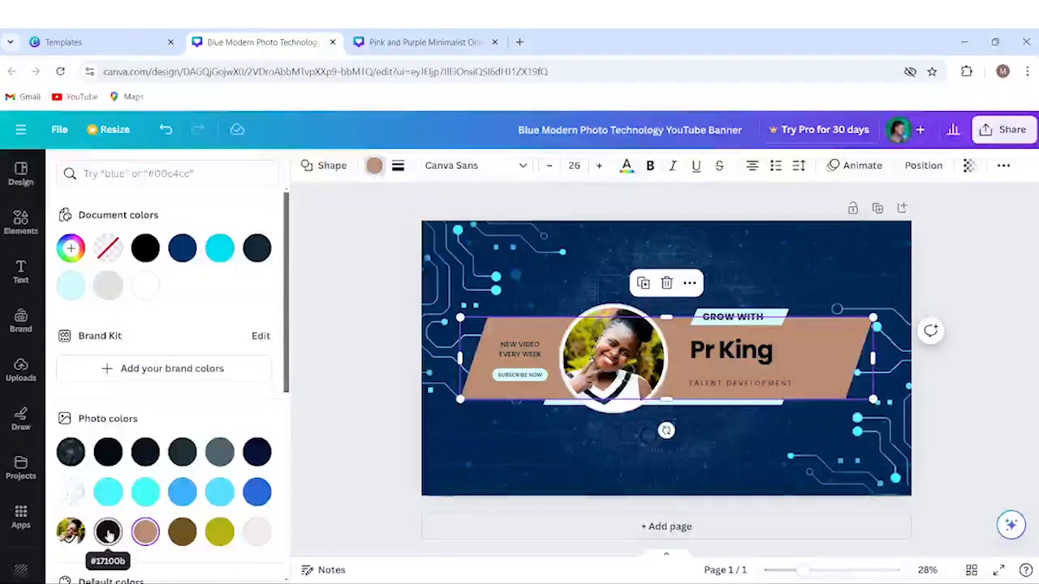
{"action": "left_click", "coordinate": [108, 533]}
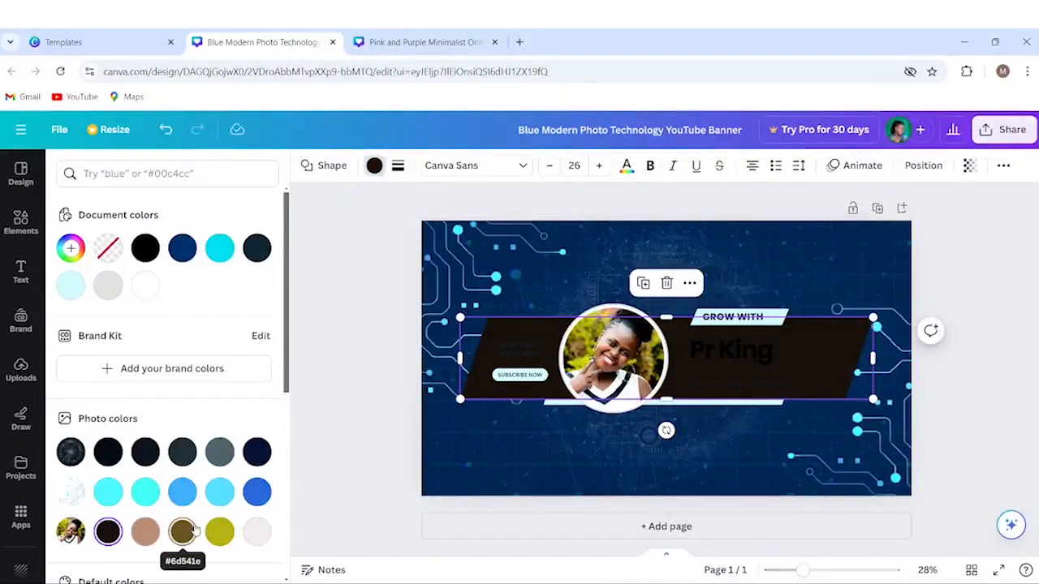
{"action": "left_click", "coordinate": [257, 532]}
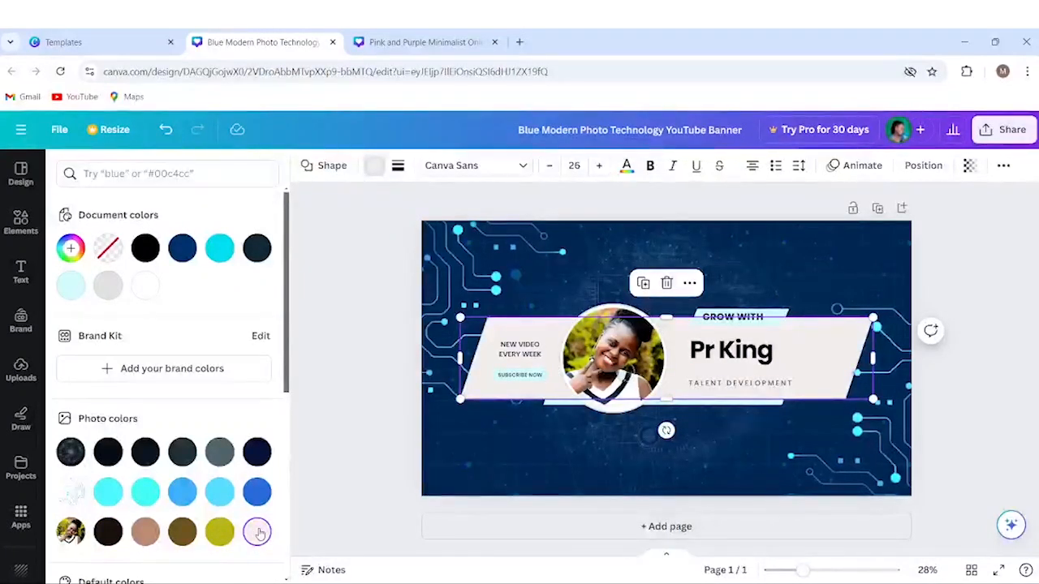
{"action": "left_click", "coordinate": [219, 249]}
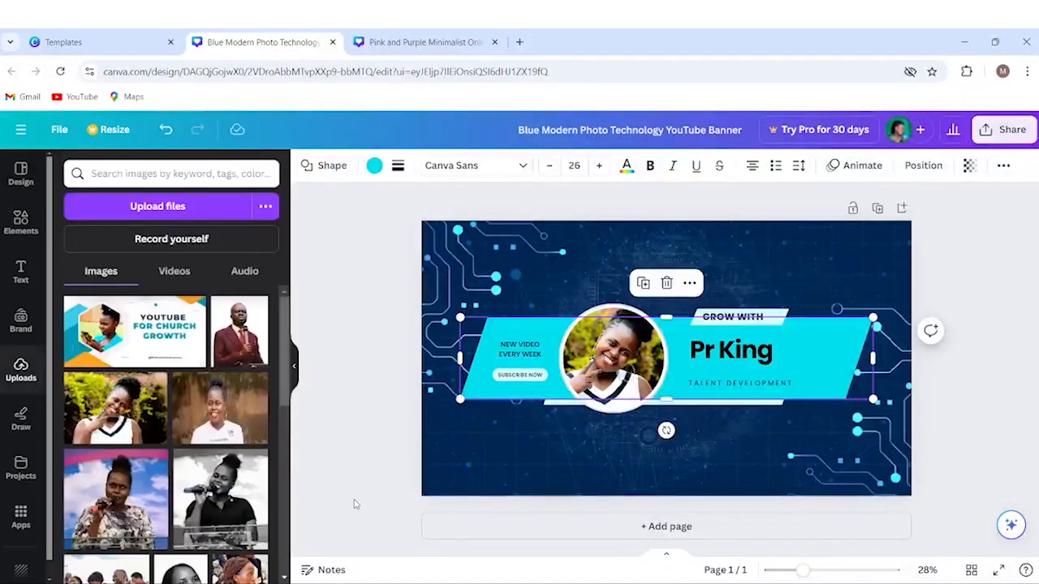
{"action": "left_click", "coordinate": [354, 504]}
{"action": "left_click", "coordinate": [621, 375]}
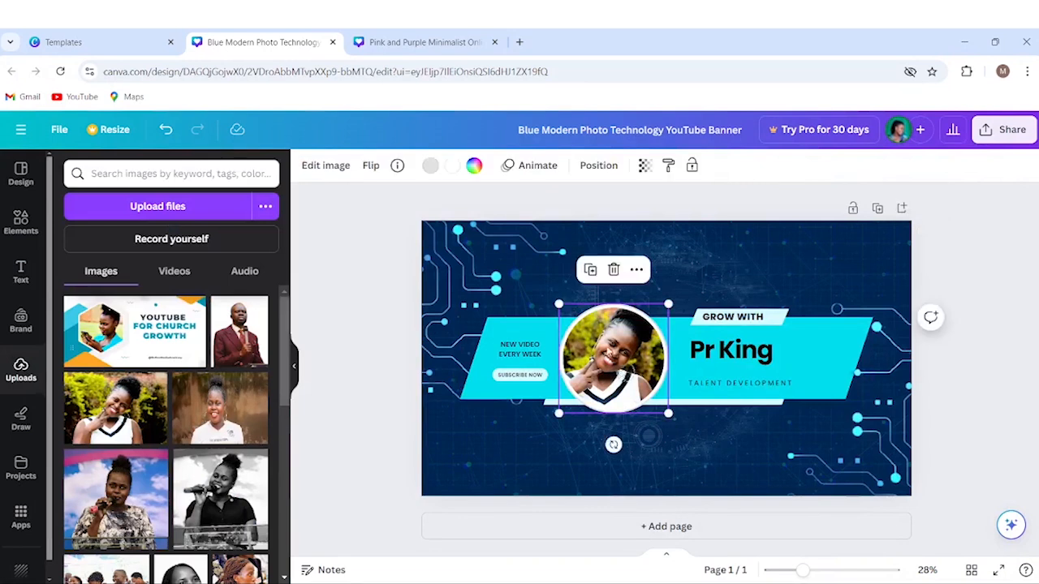
Preview the Belvedere, Fresco and Flint filters on the circular portrait.
{"action": "left_click", "coordinate": [329, 170]}
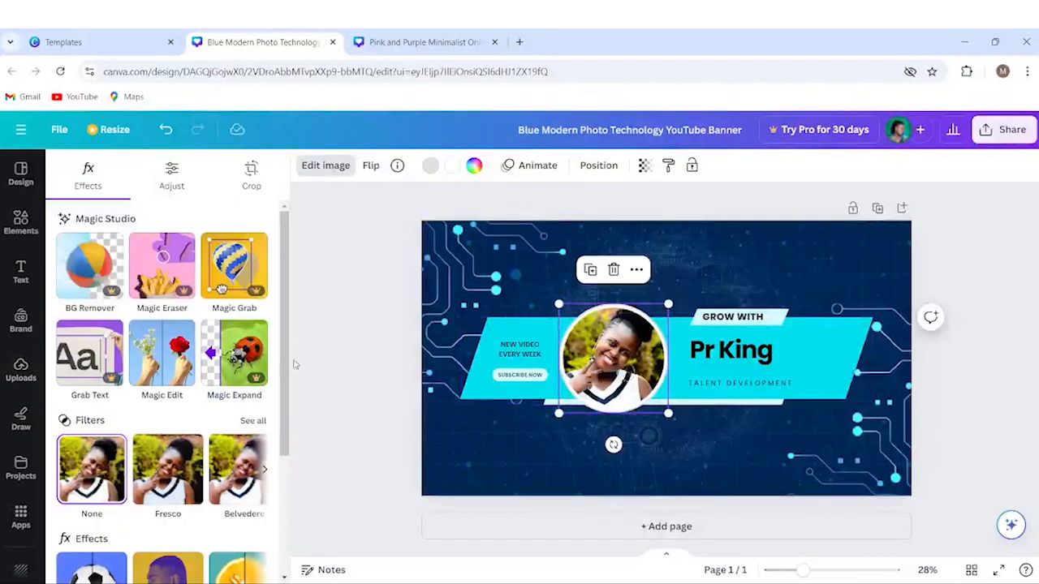
{"action": "left_click_drag", "start_coordinate": [286, 374], "coordinate": [286, 398]}
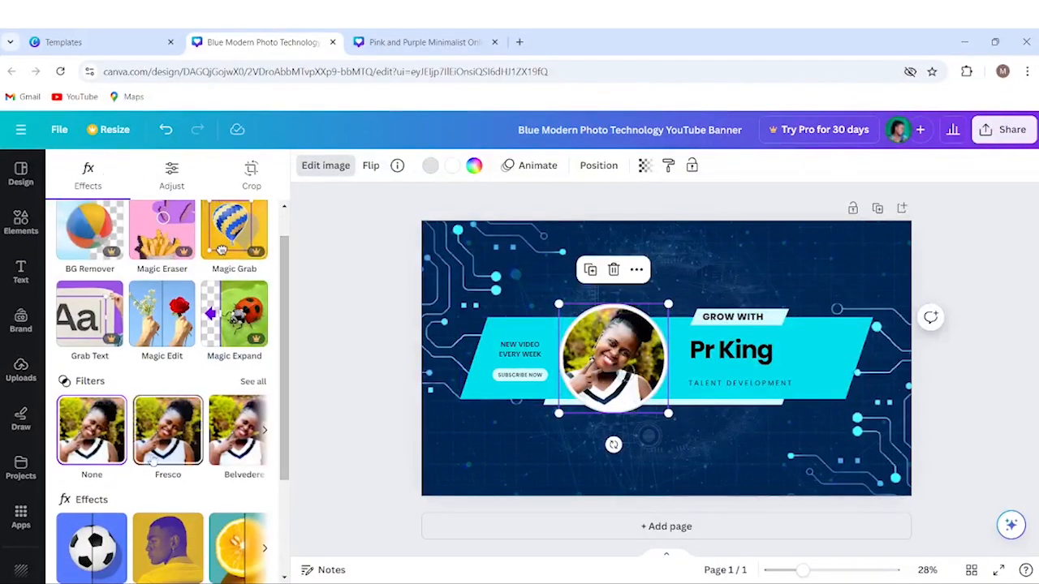
{"action": "mouse_move", "coordinate": [285, 371]}
{"action": "left_mouse_down"}
{"action": "mouse_move", "coordinate": [286, 322]}
{"action": "mouse_move", "coordinate": [286, 373]}
{"action": "left_mouse_up"}
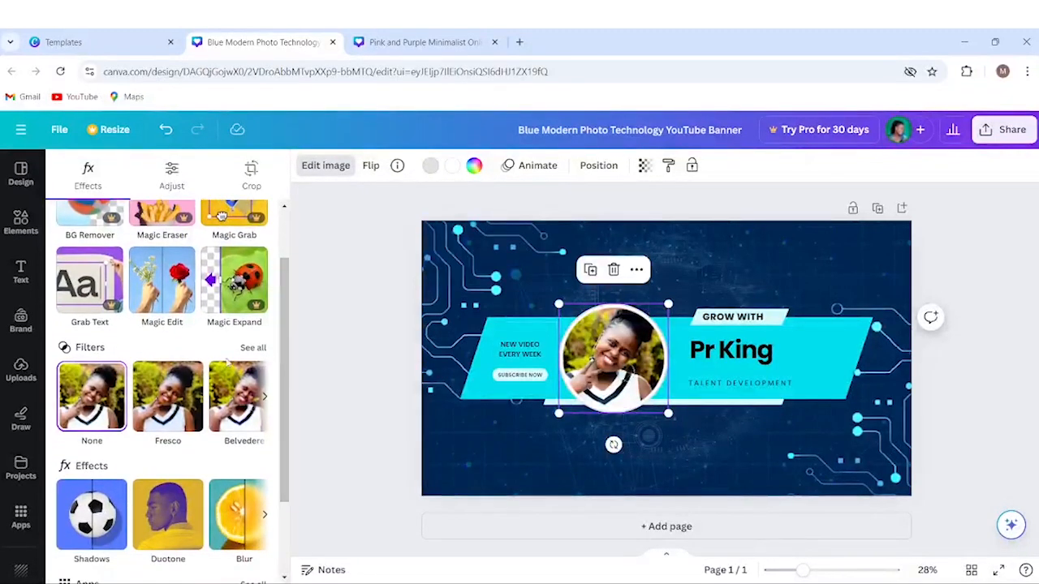
{"action": "left_click", "coordinate": [253, 349]}
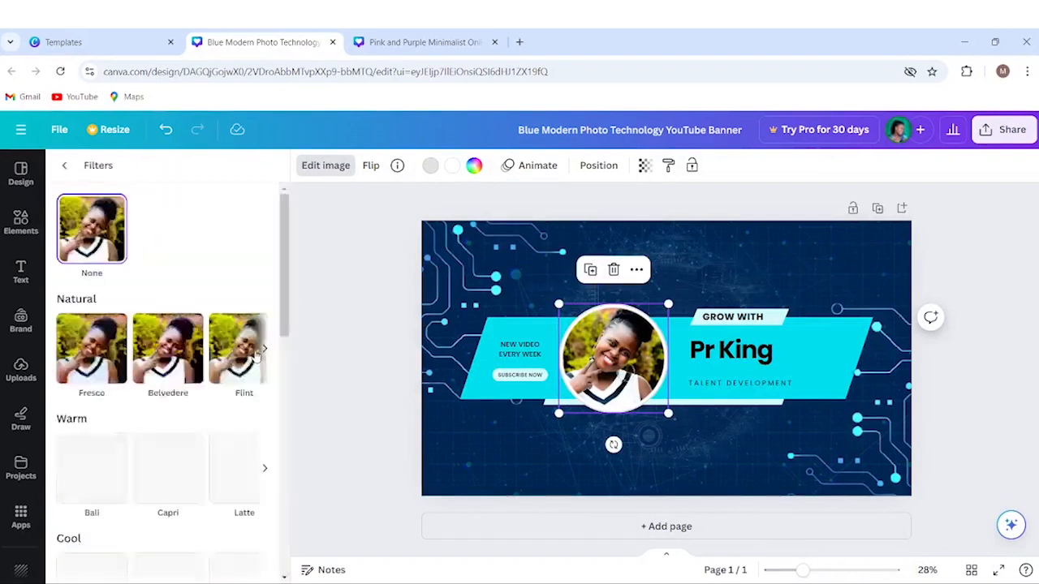
{"action": "left_click", "coordinate": [168, 349]}
{"action": "left_click", "coordinate": [109, 347]}
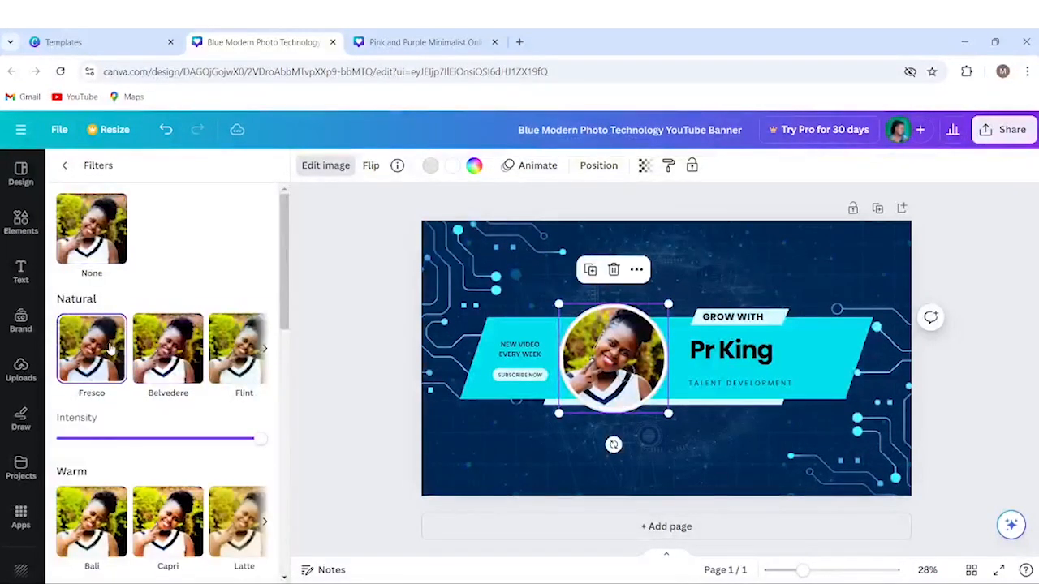
{"action": "left_click", "coordinate": [236, 351]}
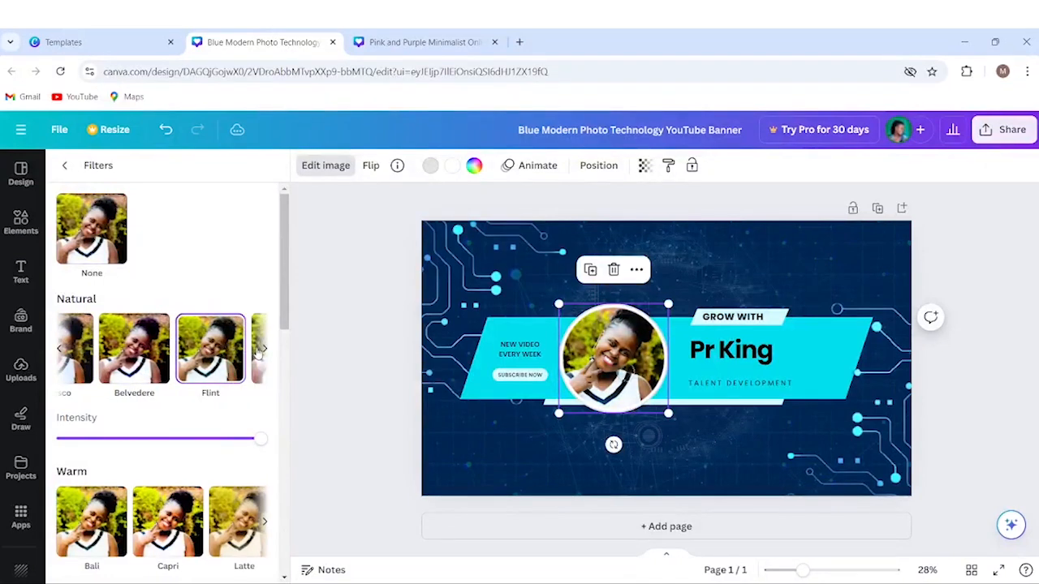
Try the Luna, Aero and Capri filters, then apply the Arctic cool filter.
{"action": "left_click", "coordinate": [264, 349]}
{"action": "left_click", "coordinate": [166, 349]}
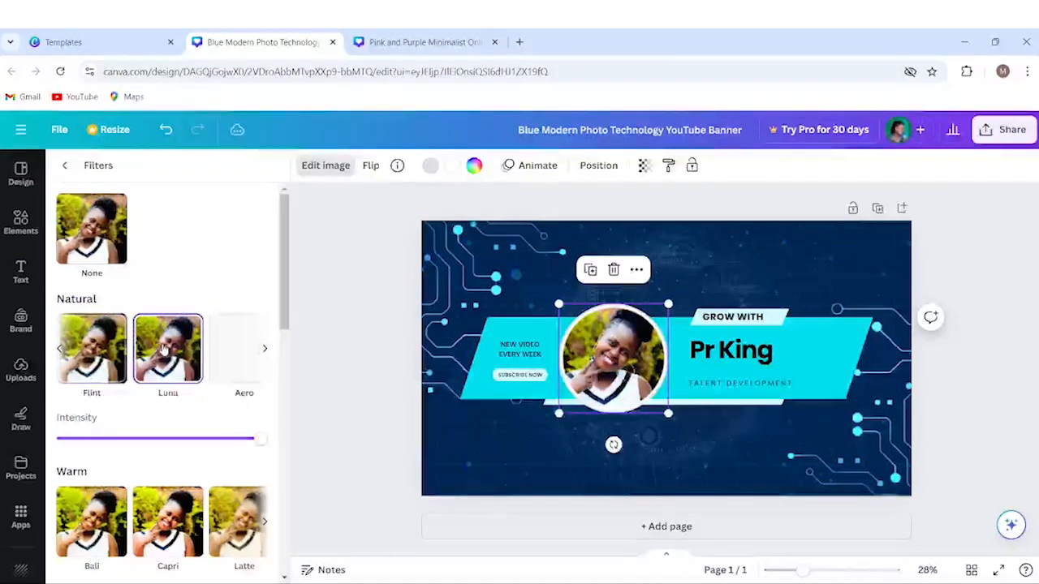
{"action": "left_click", "coordinate": [231, 346]}
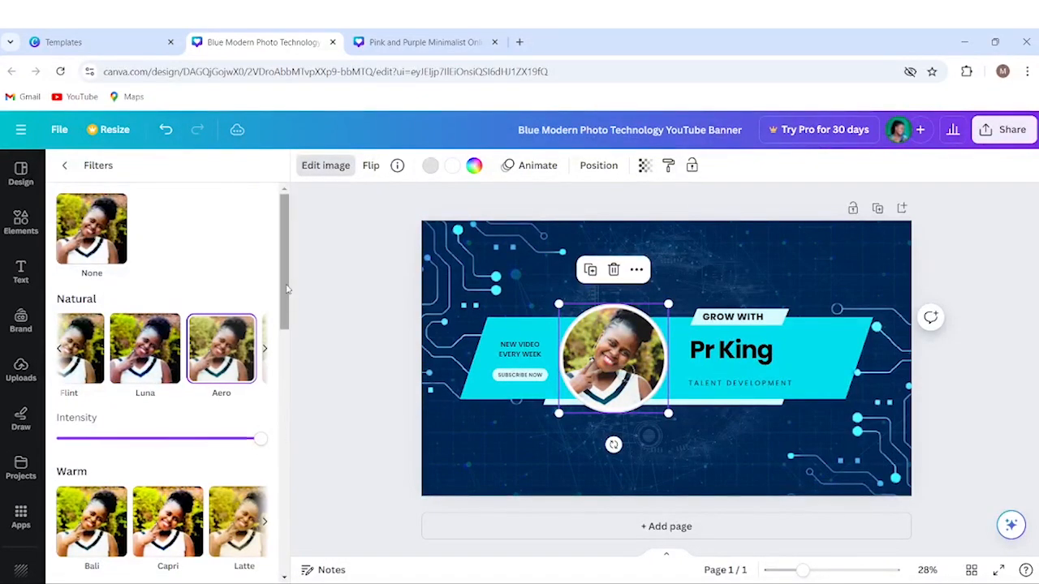
{"action": "left_click_drag", "start_coordinate": [289, 291], "coordinate": [287, 360]}
{"action": "left_click", "coordinate": [165, 325]}
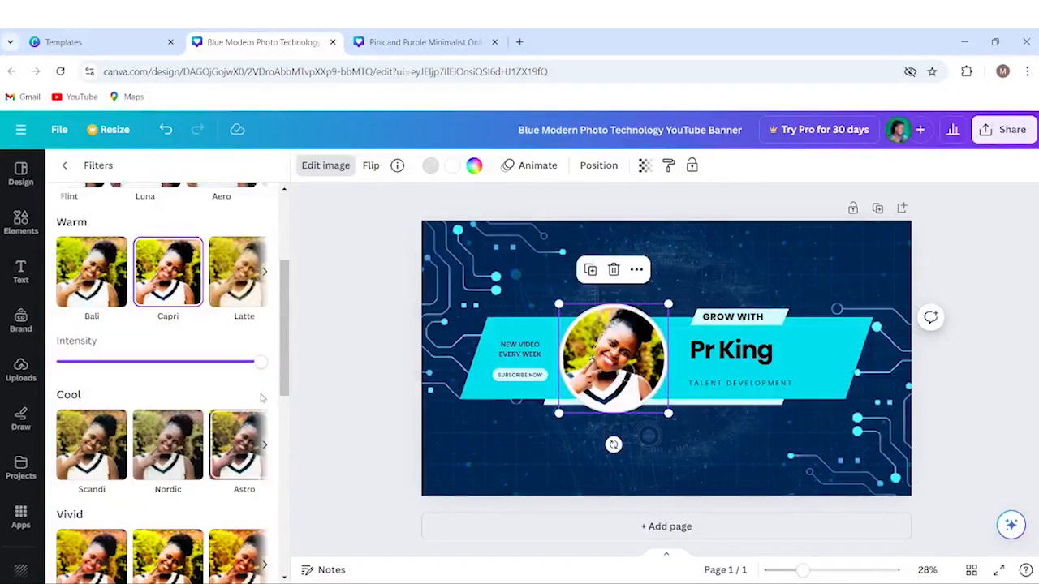
{"action": "left_click", "coordinate": [263, 444]}
{"action": "left_click", "coordinate": [172, 450]}
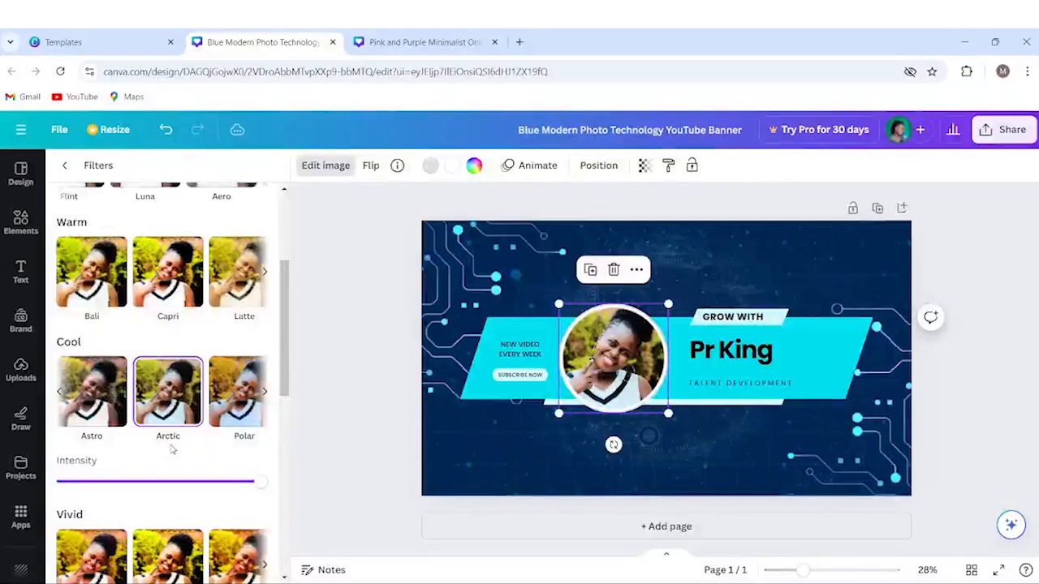
{"action": "left_click_drag", "start_coordinate": [286, 301], "coordinate": [286, 234]}
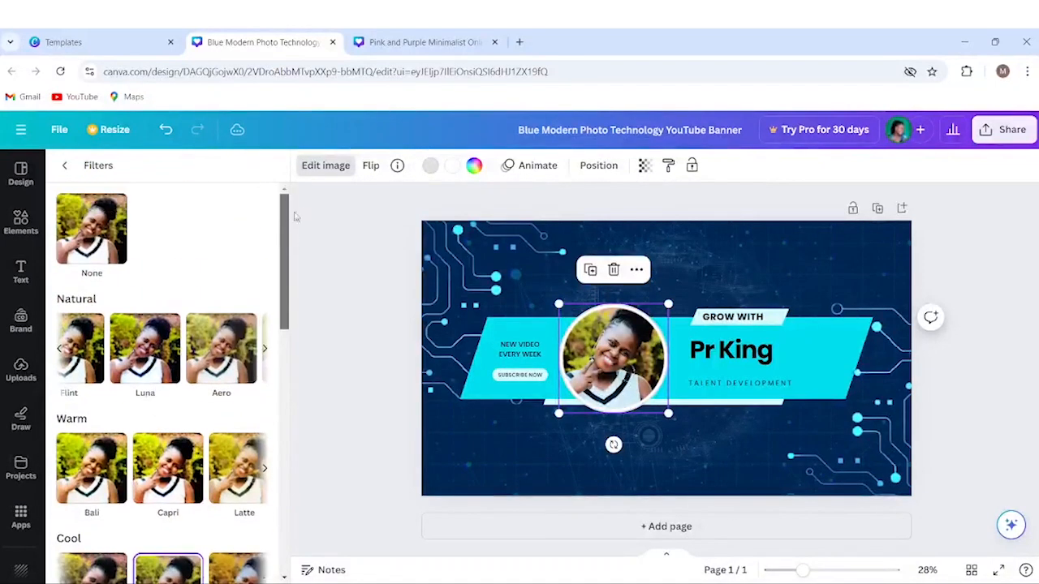
{"action": "left_click", "coordinate": [66, 167]}
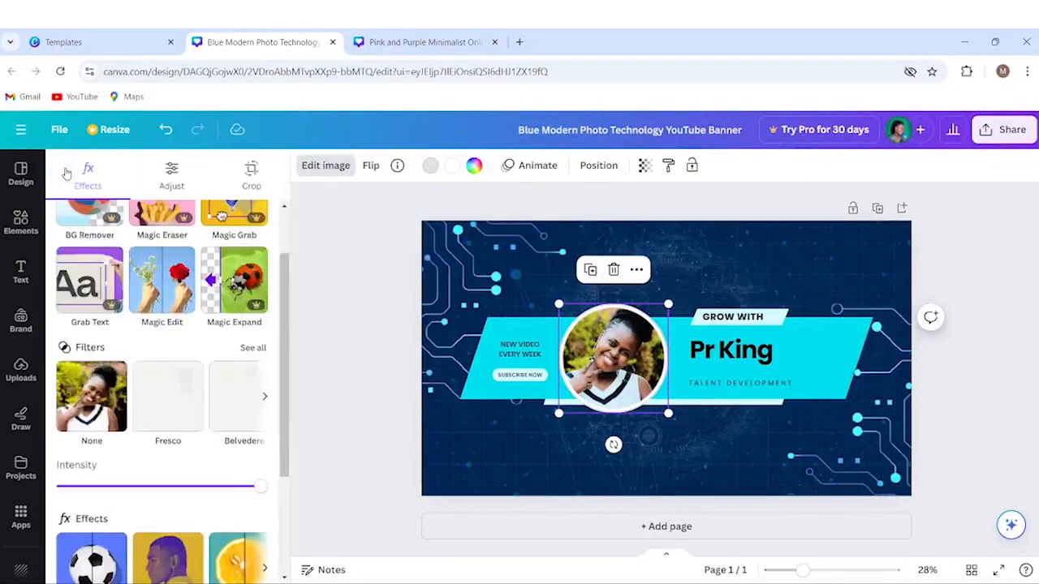
Test warmer and cooler photo temperature, leave adjustments at 0, and close the editing panel.
{"action": "left_click", "coordinate": [172, 174]}
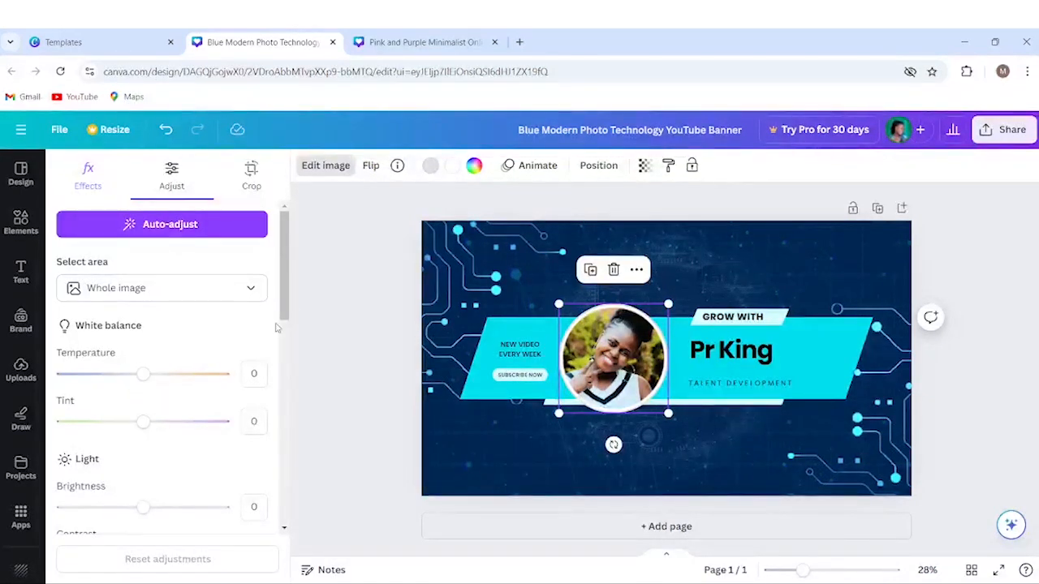
{"action": "scroll", "coordinate": [286, 300], "scroll_direction": "down", "scroll_amount": 3}
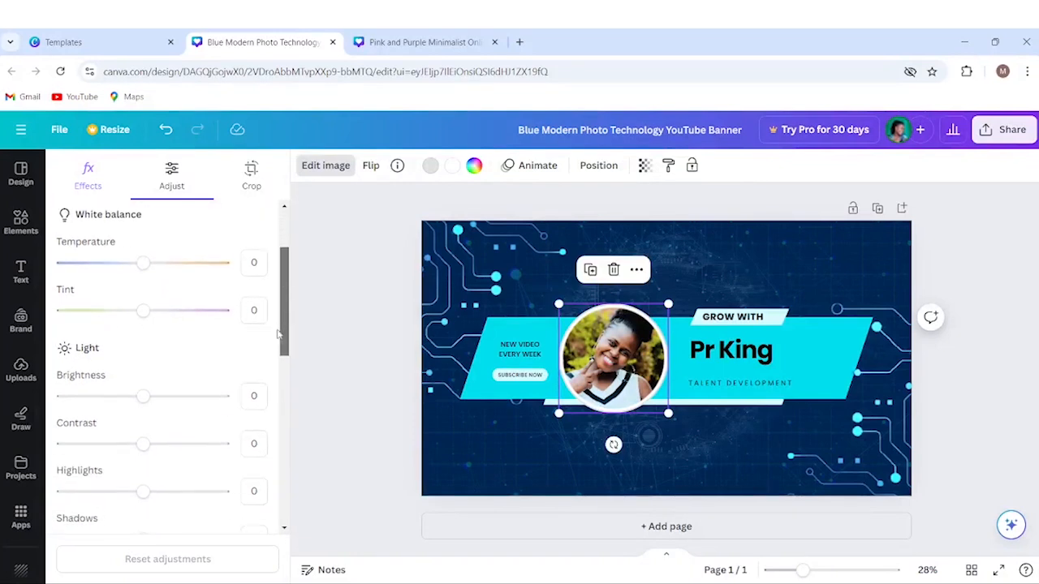
{"action": "mouse_move", "coordinate": [142, 262]}
{"action": "left_mouse_down"}
{"action": "mouse_move", "coordinate": [186, 263]}
{"action": "mouse_move", "coordinate": [93, 263]}
{"action": "mouse_move", "coordinate": [151, 267]}
{"action": "mouse_move", "coordinate": [143, 267]}
{"action": "left_mouse_up"}
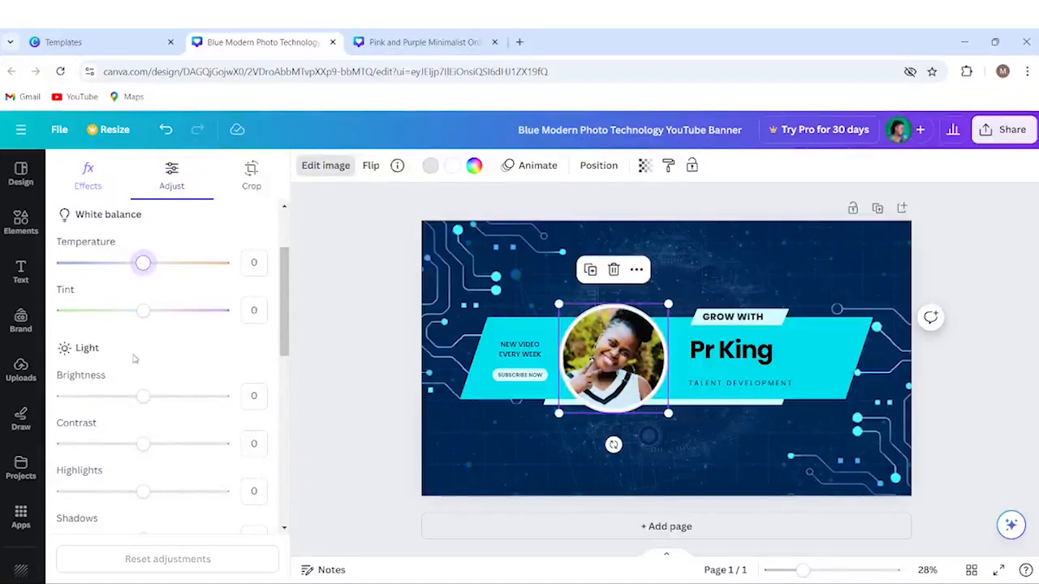
{"action": "left_click_drag", "start_coordinate": [283, 320], "coordinate": [294, 259]}
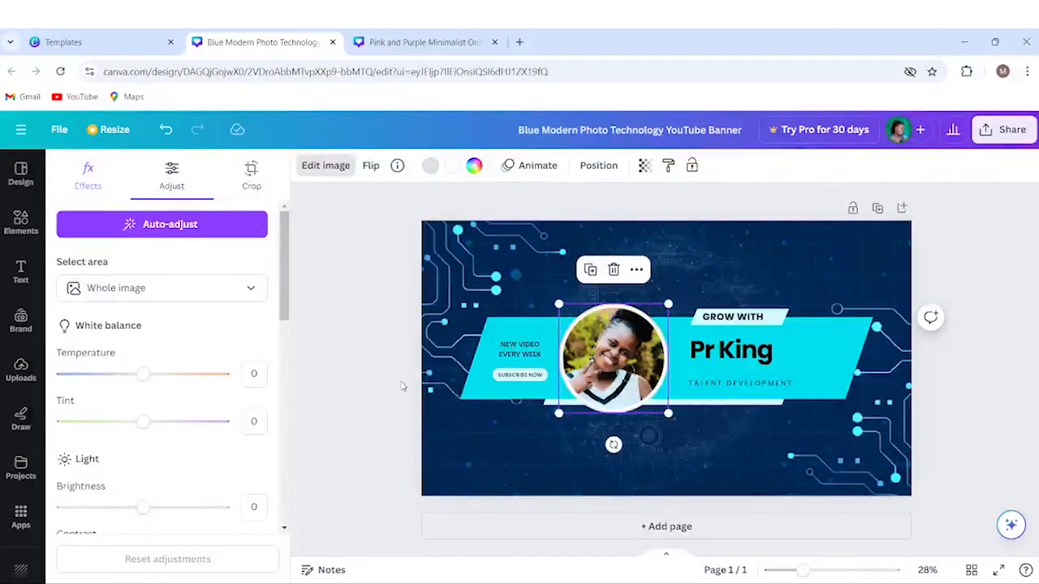
{"action": "key", "text": "Escape"}
{"action": "key", "text": "Escape"}
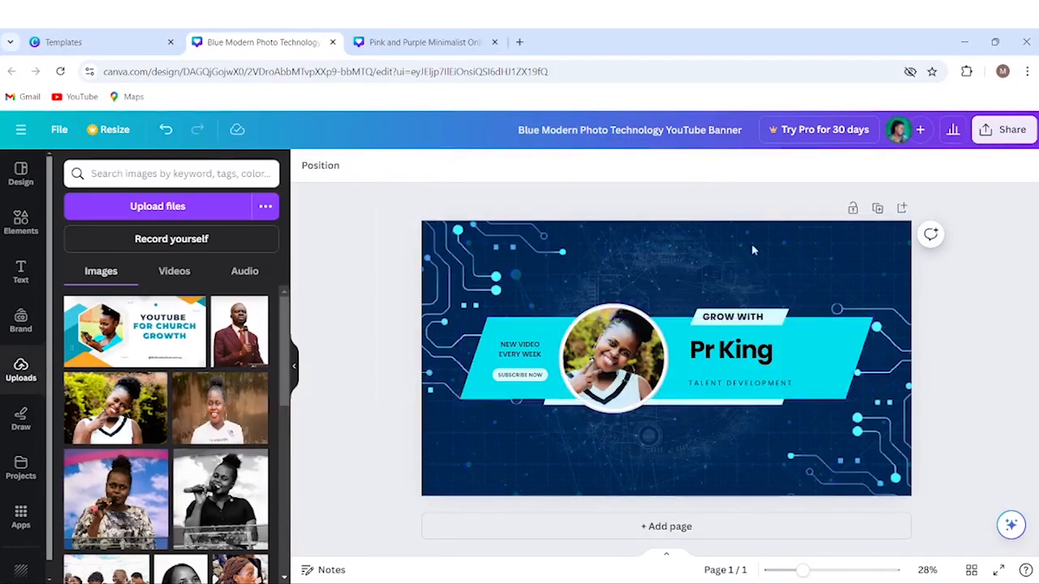
{"action": "left_click", "coordinate": [733, 358]}
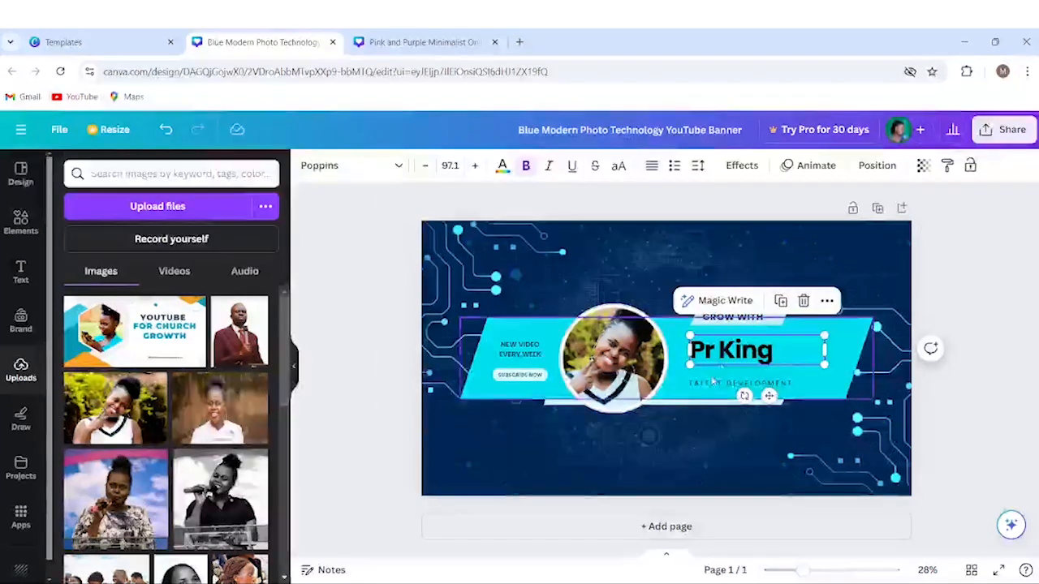
{"action": "left_click", "coordinate": [740, 383]}
{"action": "left_click", "coordinate": [608, 354]}
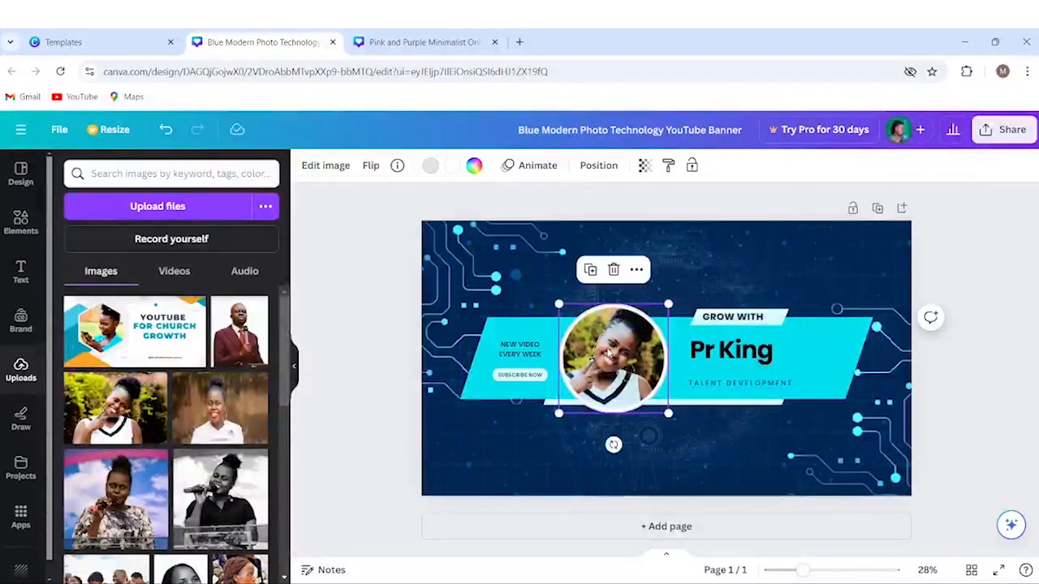
{"action": "left_click", "coordinate": [525, 355]}
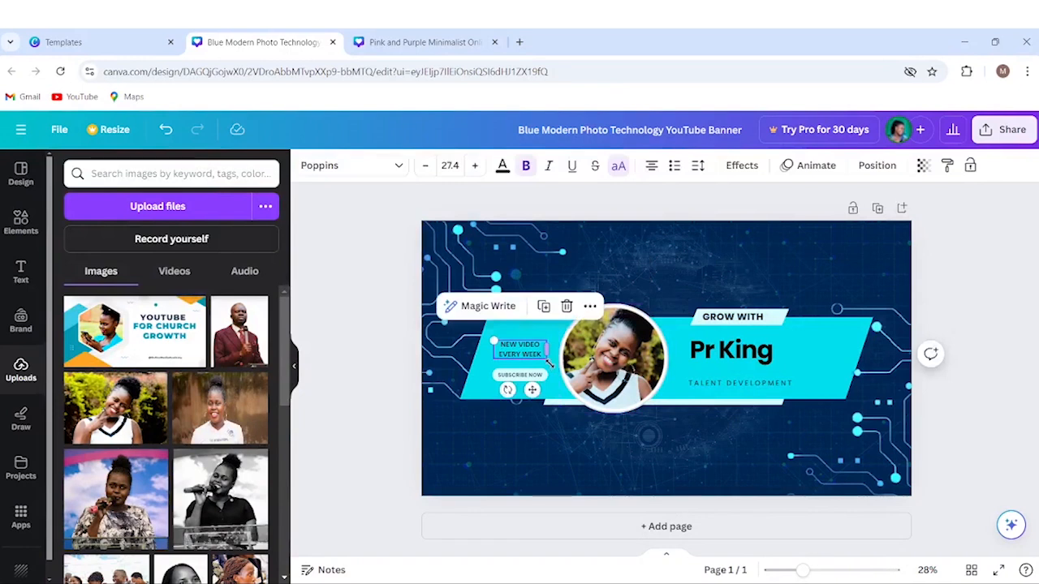
{"action": "left_click", "coordinate": [479, 391]}
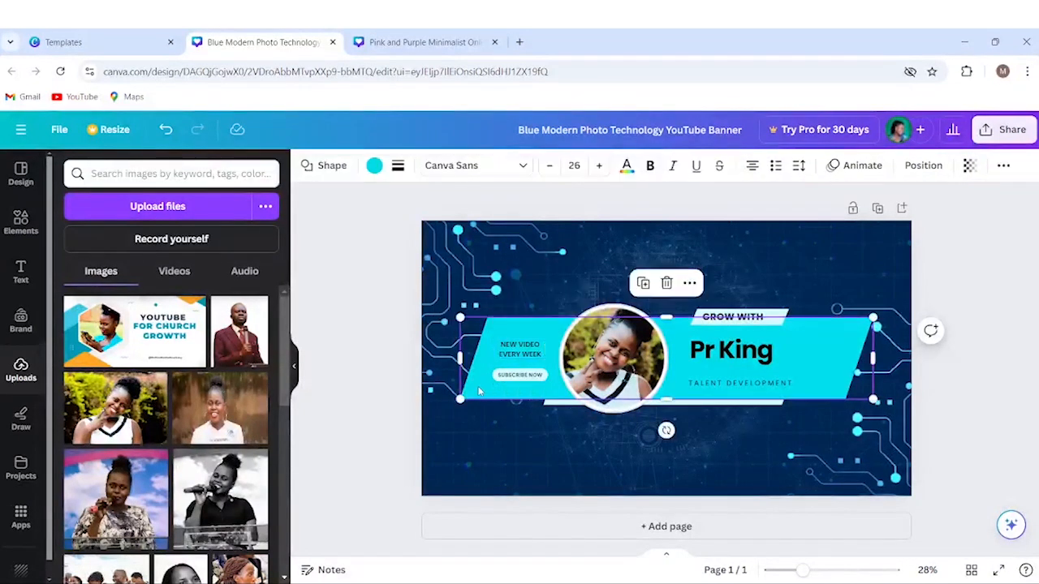
{"action": "left_click", "coordinate": [385, 354]}
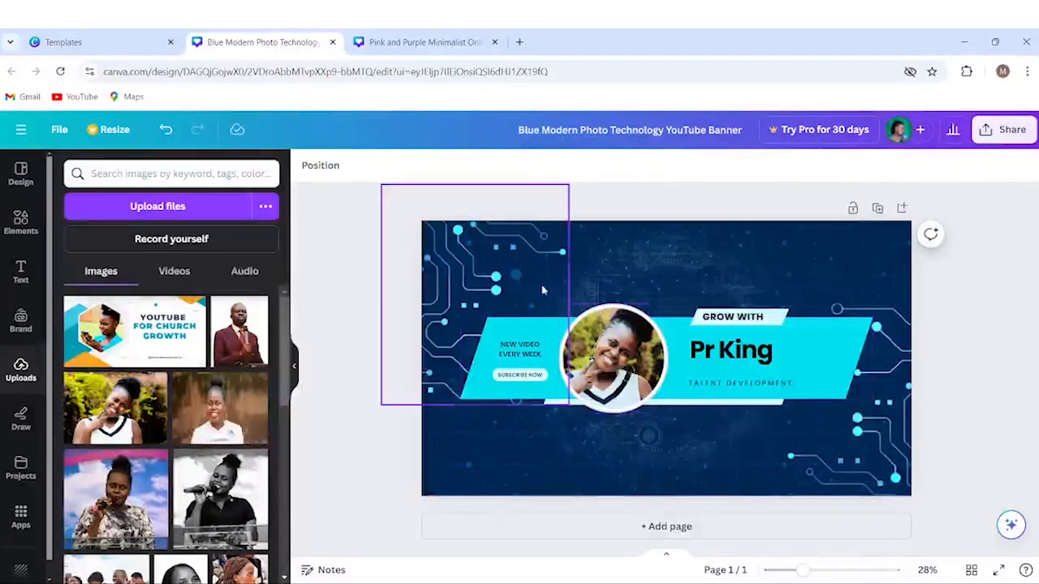
Download the banner as a 2,560 × 1,440 PNG after briefly switching to JPG.
{"action": "left_click", "coordinate": [1010, 136]}
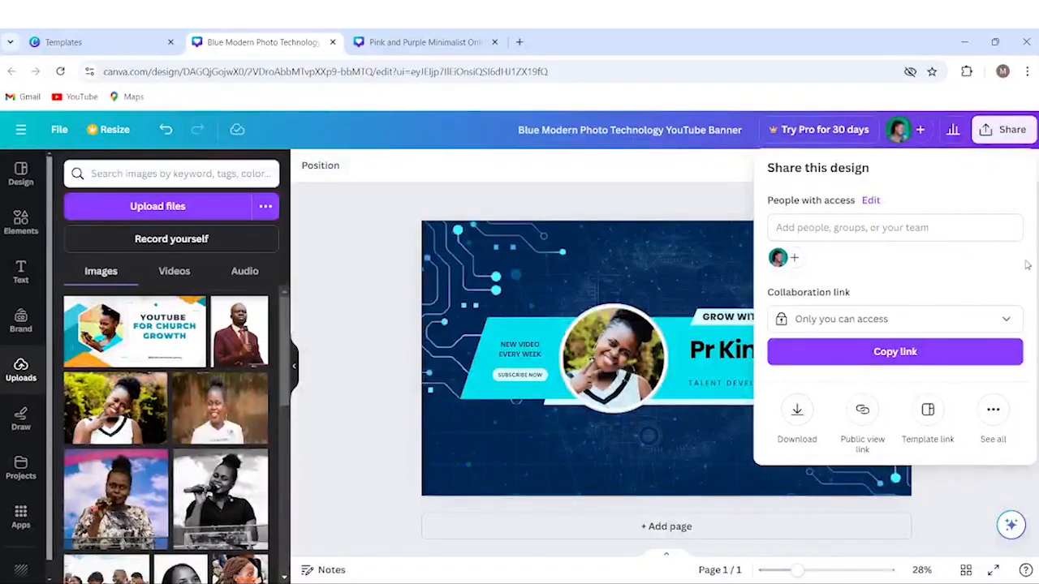
{"action": "key", "text": "Escape"}
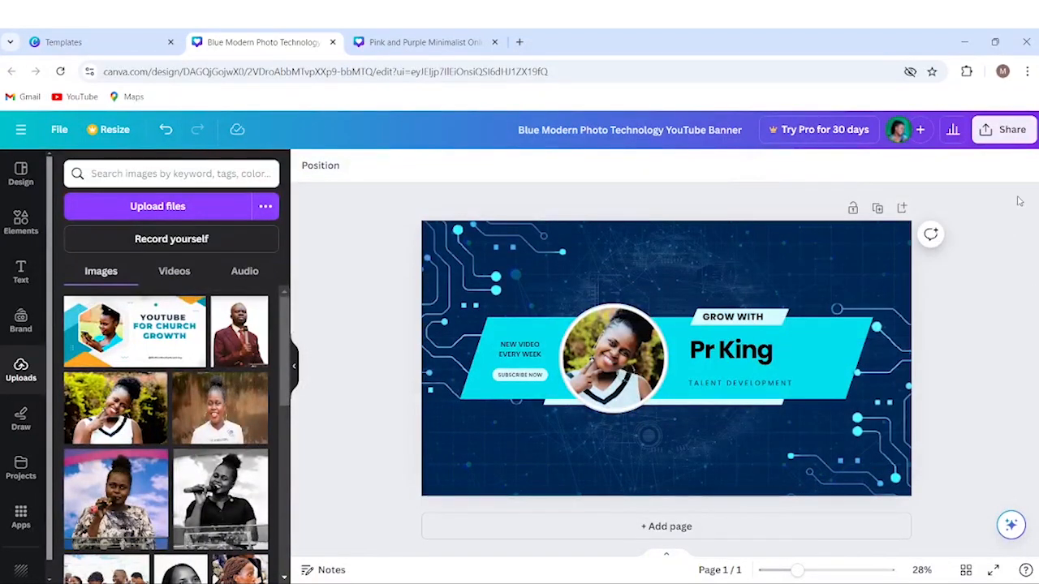
{"action": "left_click", "coordinate": [1002, 136]}
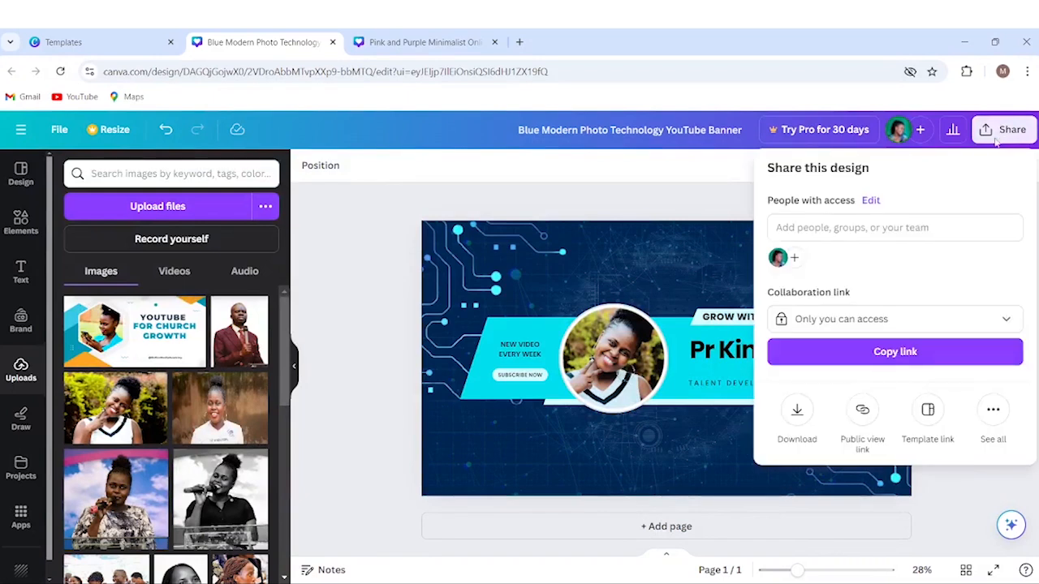
{"action": "left_click", "coordinate": [797, 412]}
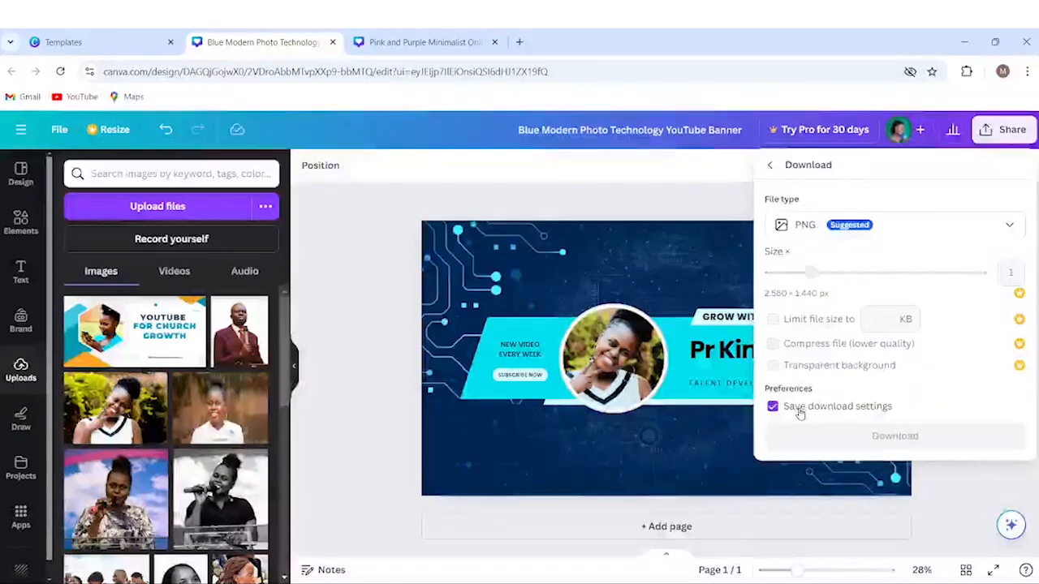
{"action": "left_click", "coordinate": [1005, 227]}
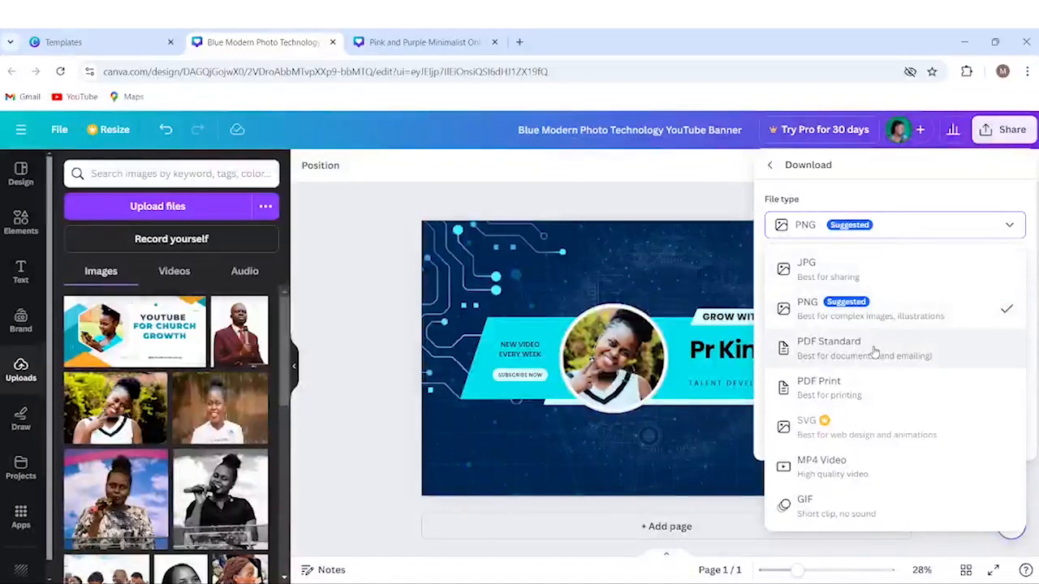
{"action": "left_click", "coordinate": [921, 309]}
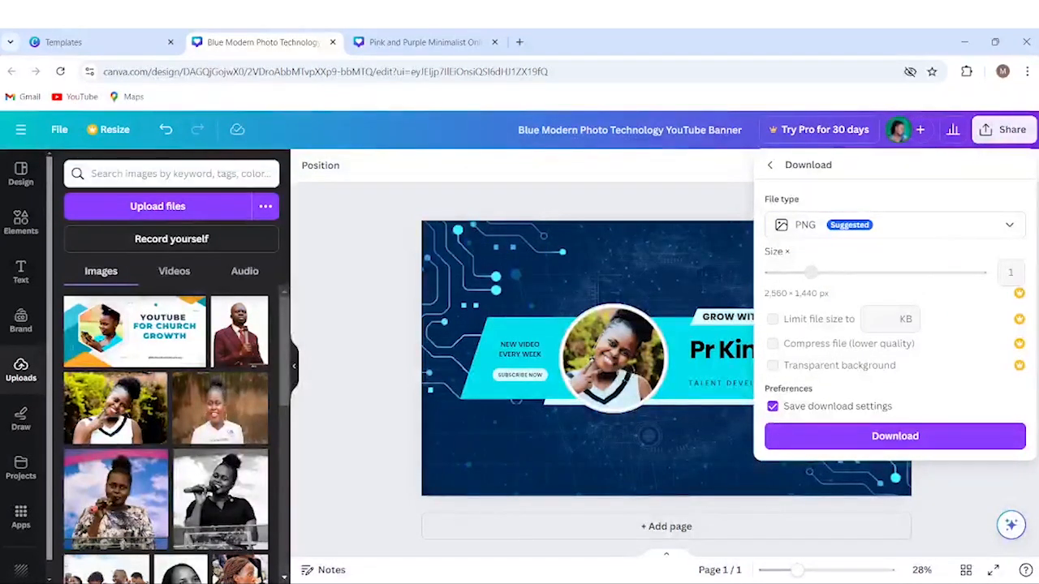
{"action": "left_click", "coordinate": [1009, 225]}
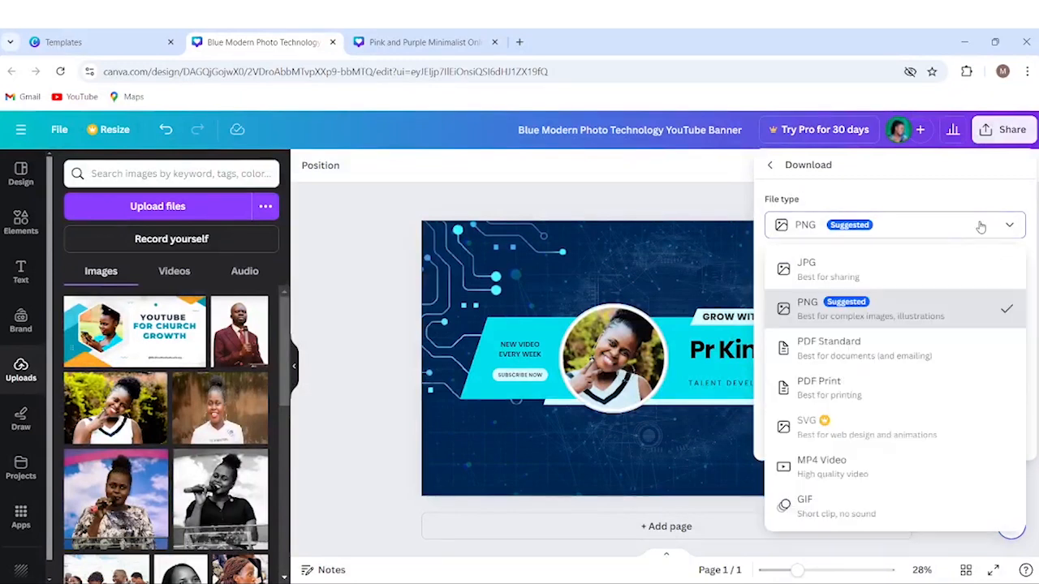
{"action": "left_click", "coordinate": [918, 274]}
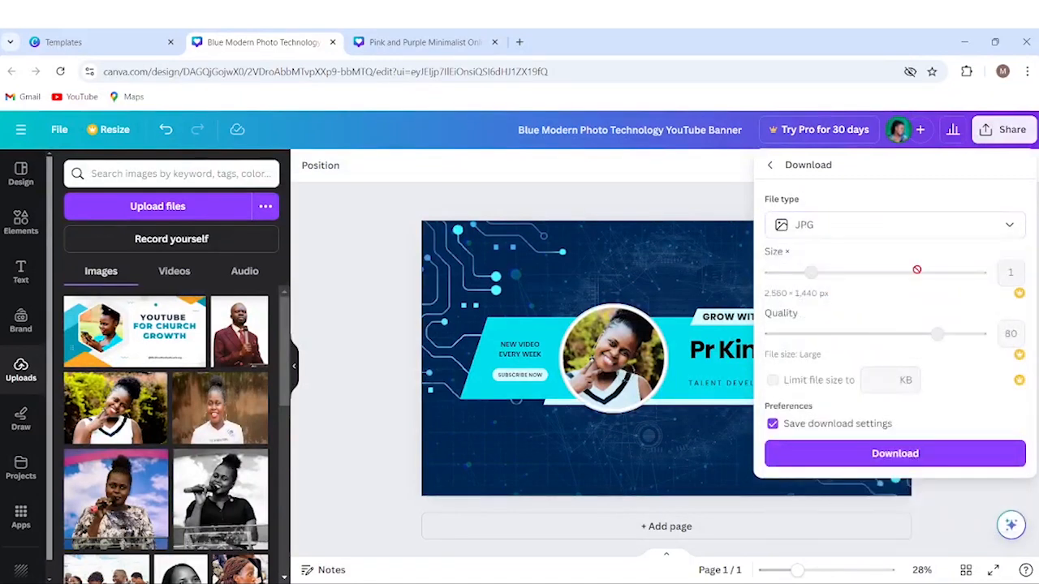
{"action": "left_click", "coordinate": [921, 225]}
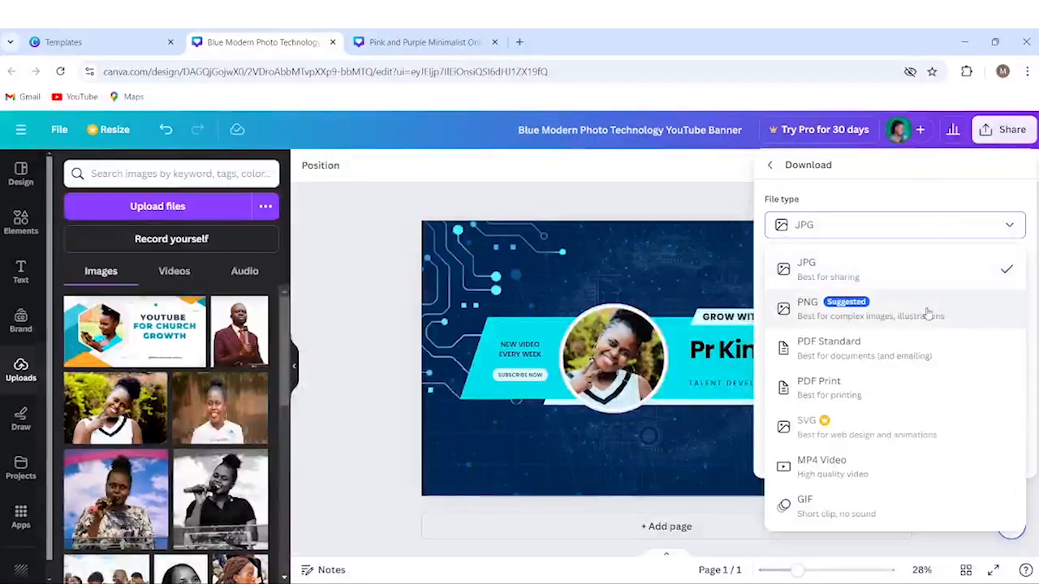
{"action": "left_click", "coordinate": [928, 313]}
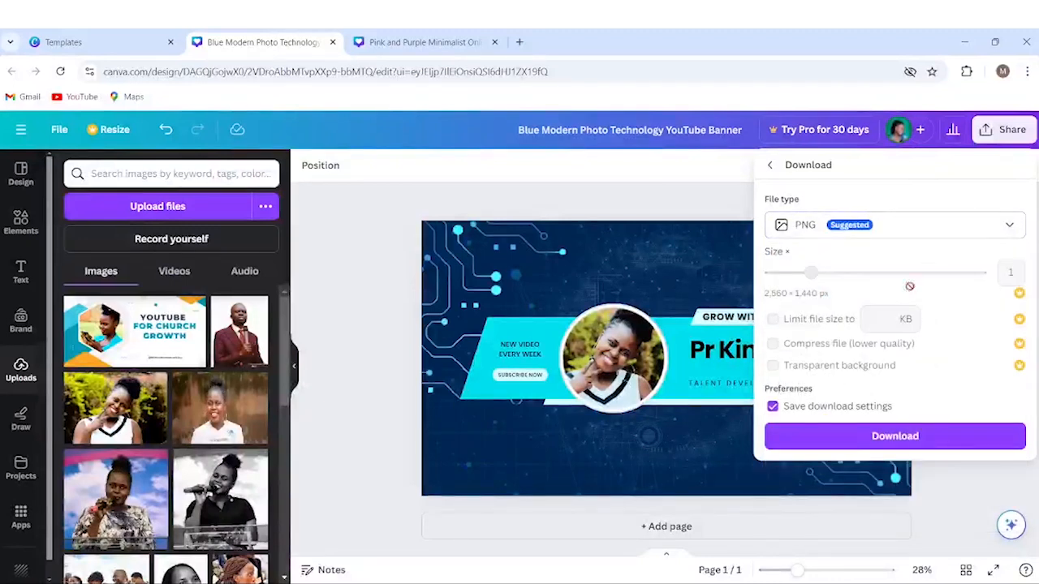
{"action": "left_click", "coordinate": [950, 438]}
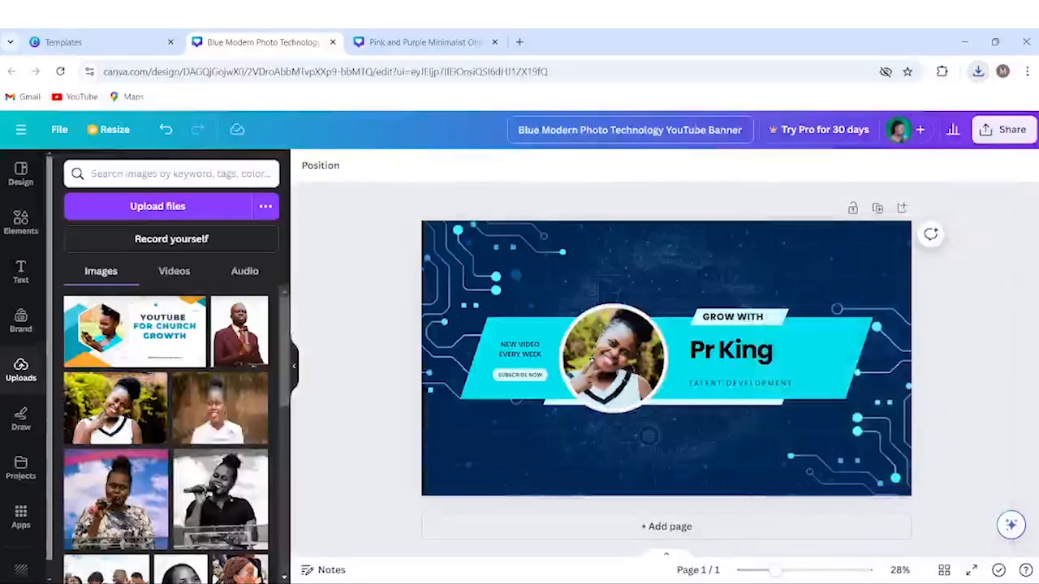
Replace the 'Blue Modern Photo Technology YouTube Banner' title with 'Pr King Youtube channel banner'.
{"action": "left_click", "coordinate": [747, 130]}
{"action": "left_click_drag", "start_coordinate": [746, 130], "coordinate": [519, 130]}
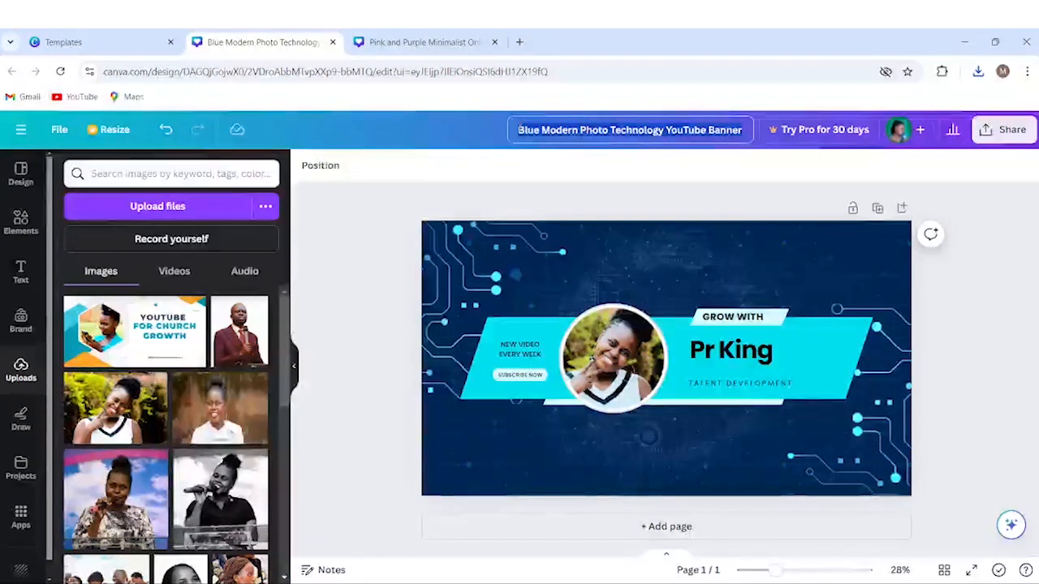
{"action": "type", "text": "P"}
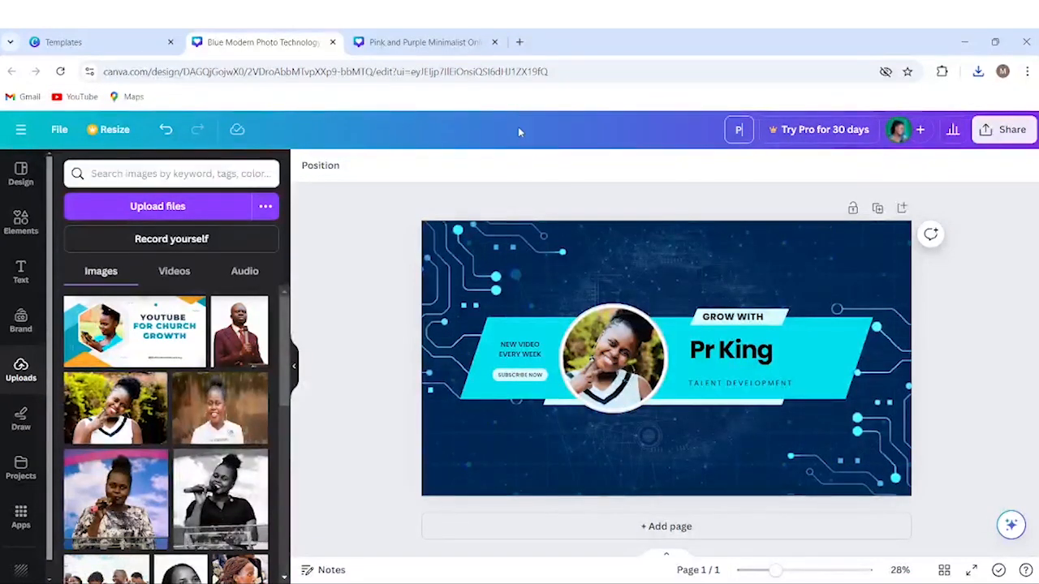
{"action": "type", "text": "r King"}
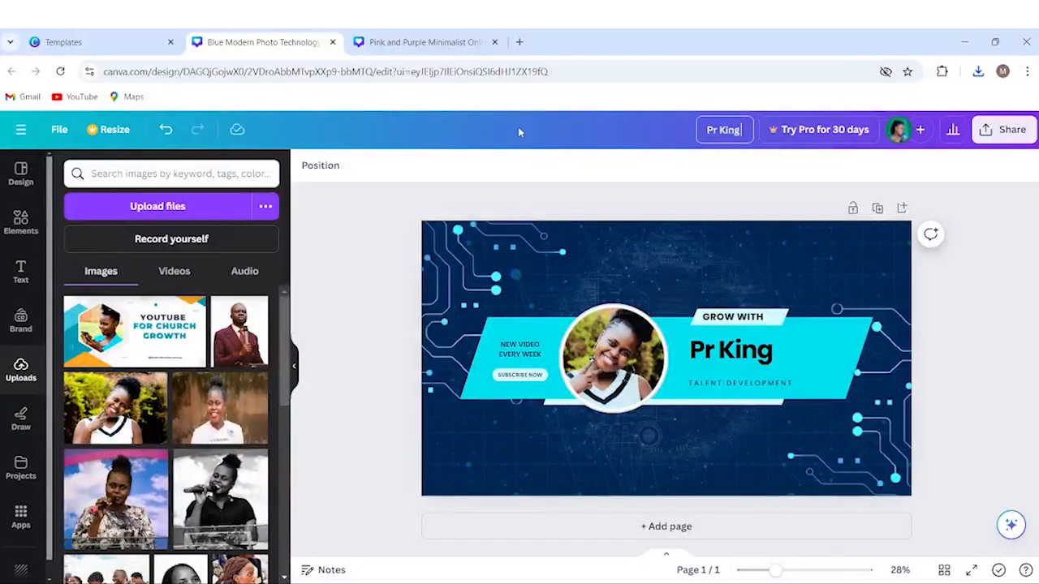
{"action": "type", "text": " Youtube chann"}
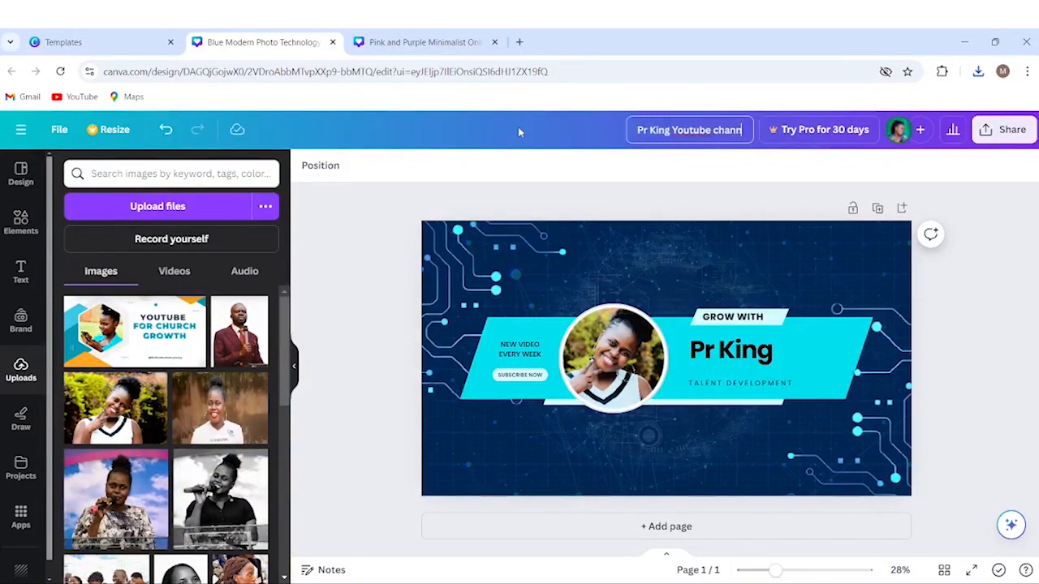
{"action": "type", "text": "el banner"}
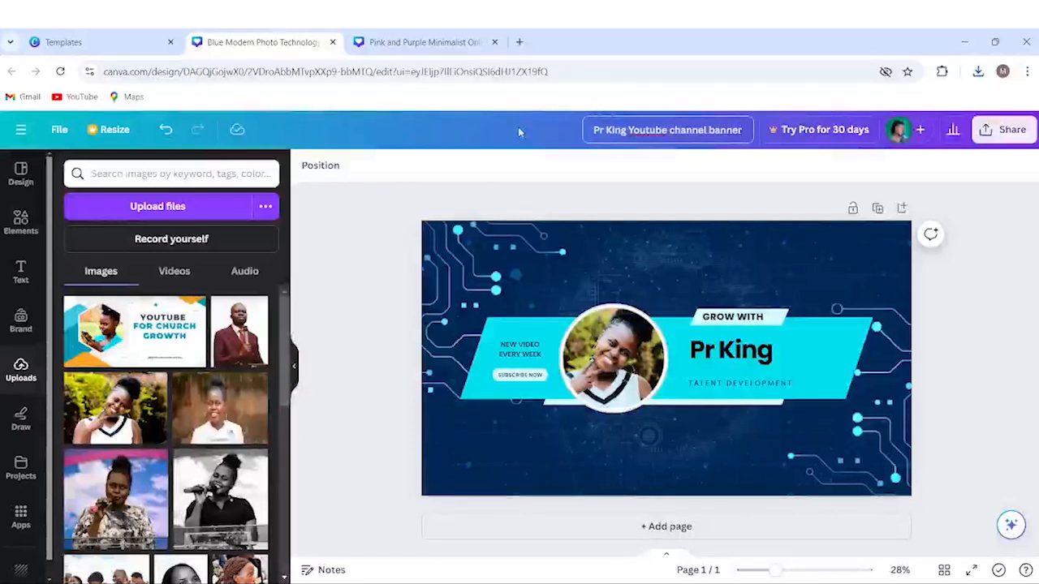
{"action": "left_click", "coordinate": [659, 211]}
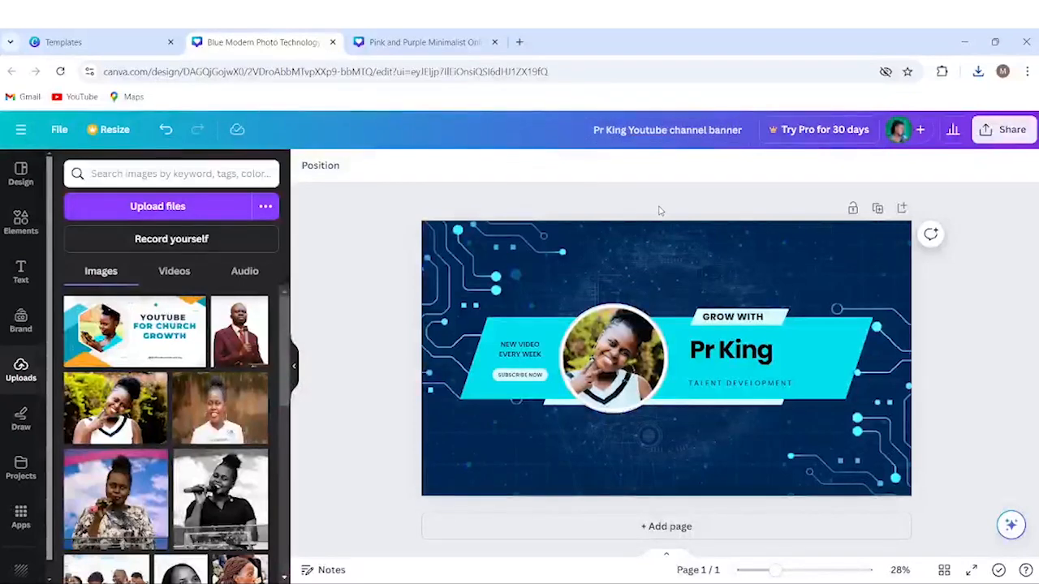
Download the renamed Pr King banner as a 2,560 × 1,440 PNG.
{"action": "left_click", "coordinate": [1003, 134]}
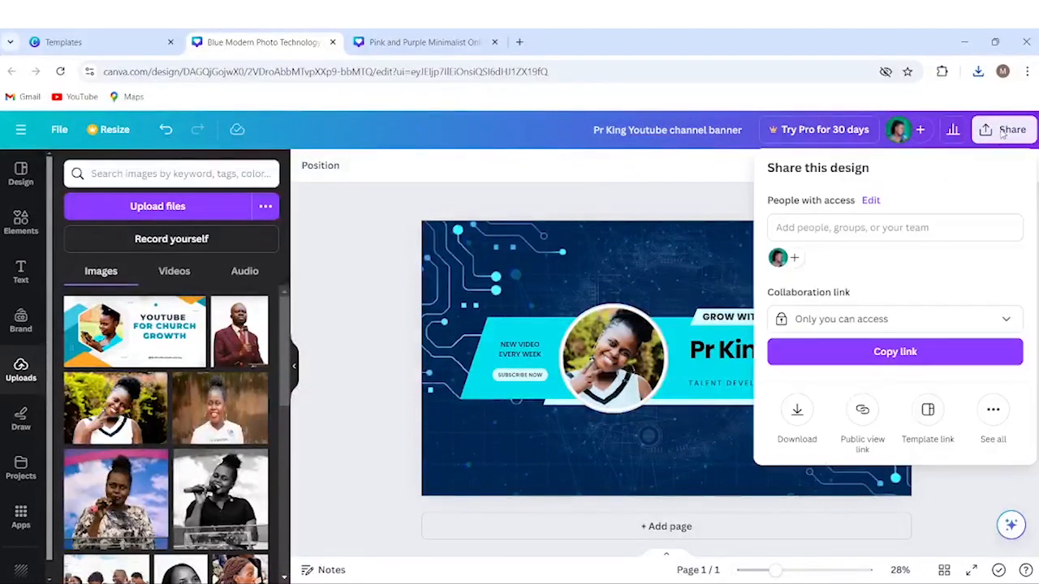
{"action": "left_click", "coordinate": [798, 411]}
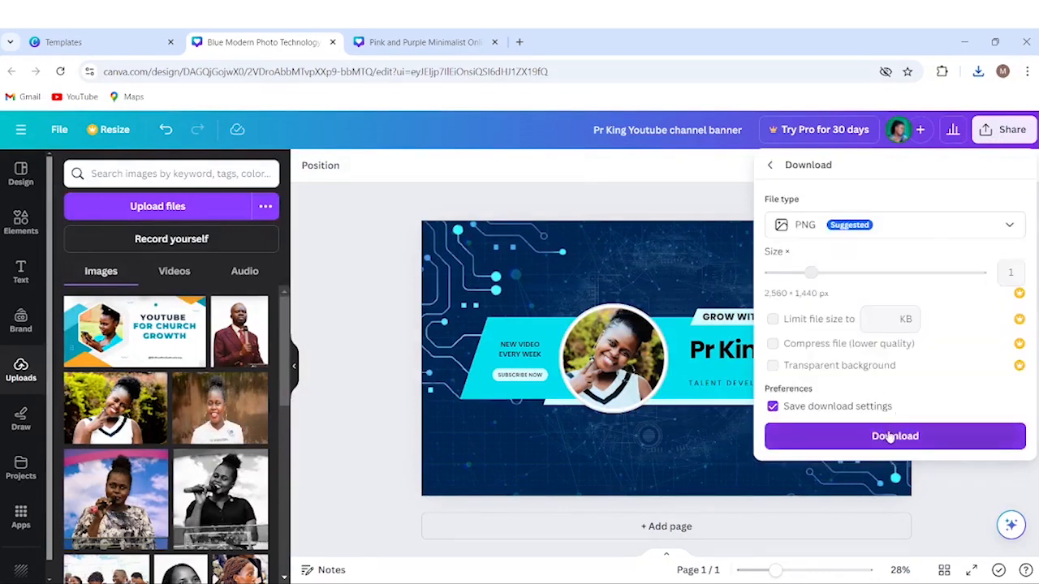
{"action": "left_click", "coordinate": [888, 435]}
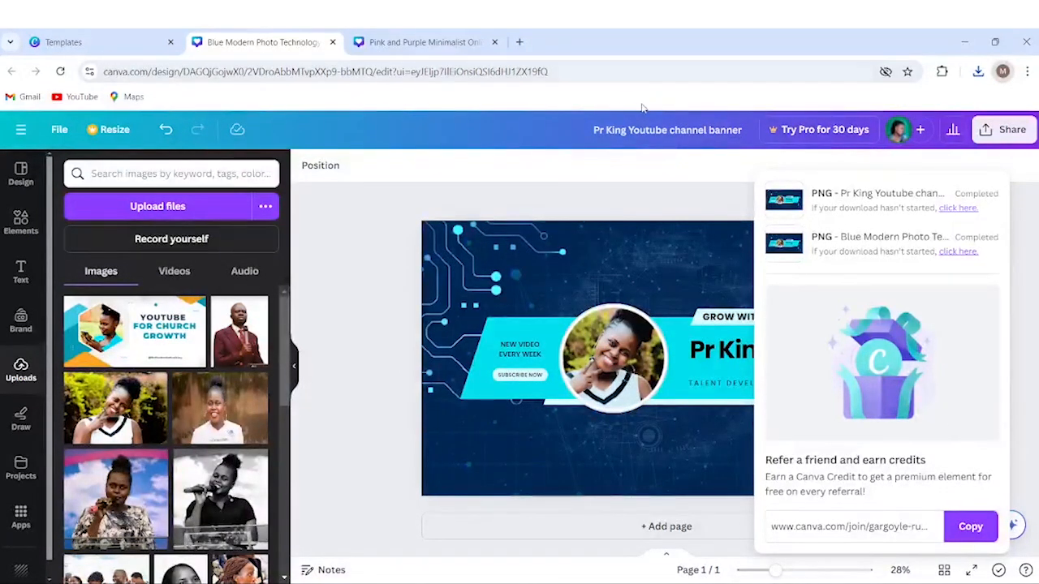
Go to YouTube in a new tab and open YouTube Studio from the account menu.
{"action": "left_click", "coordinate": [521, 41]}
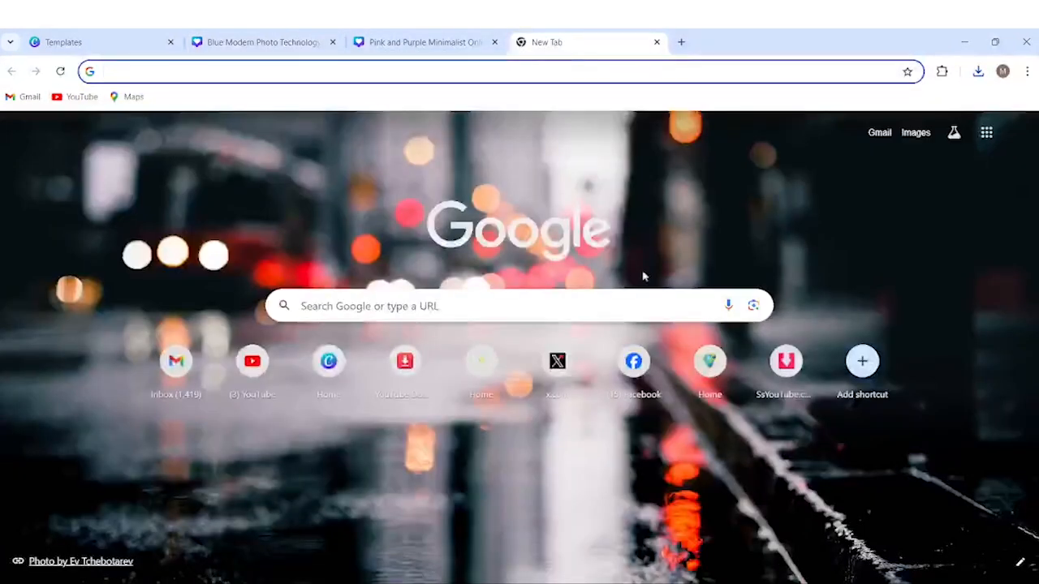
{"action": "left_click", "coordinate": [252, 364]}
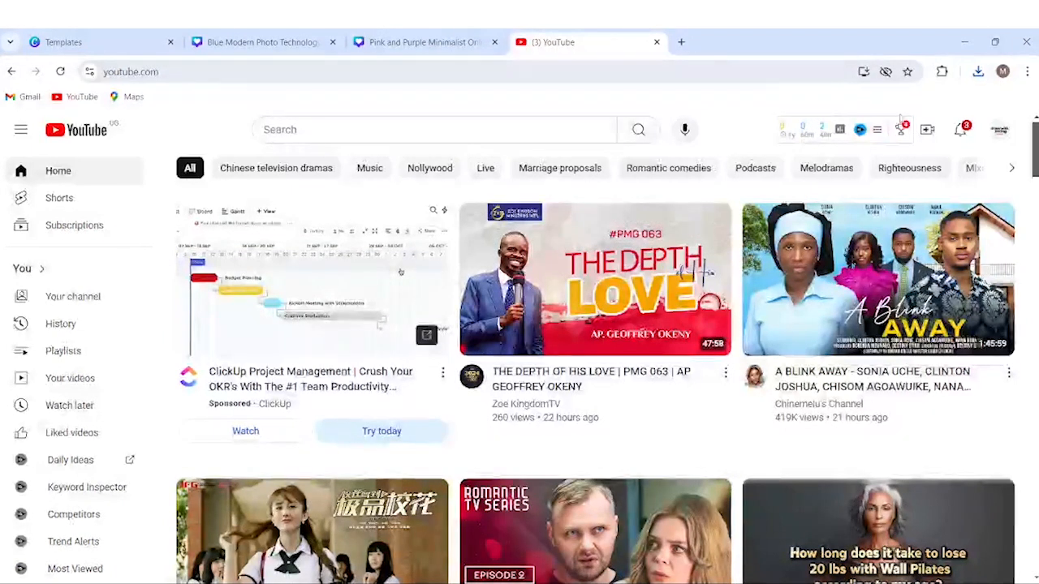
{"action": "left_click", "coordinate": [1000, 132]}
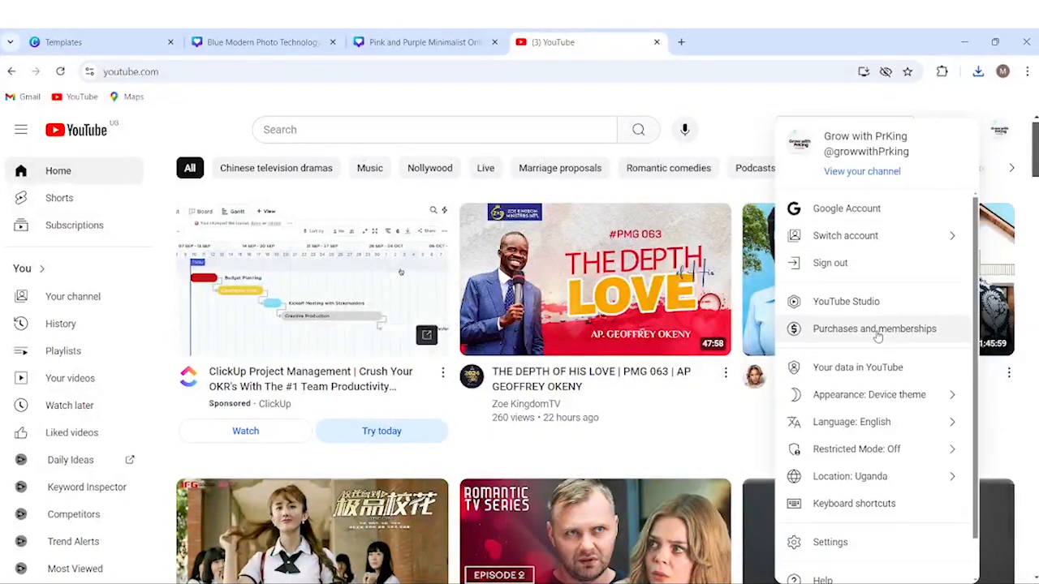
{"action": "left_click", "coordinate": [900, 311]}
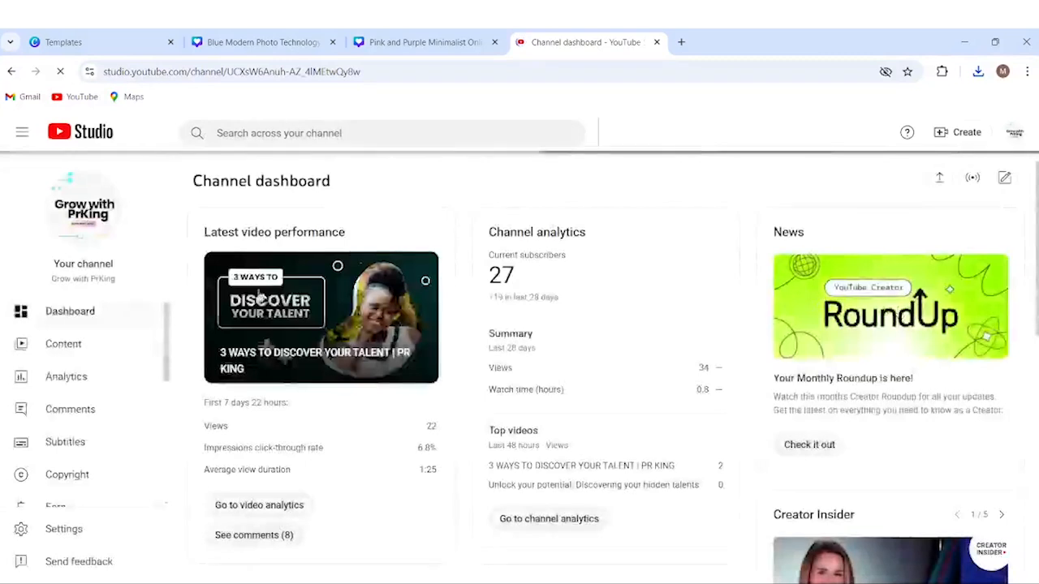
Upload the Pr King PNG as the banner image under Customization and confirm its crop.
{"action": "left_click_drag", "start_coordinate": [164, 361], "coordinate": [170, 439]}
{"action": "left_click", "coordinate": [94, 349]}
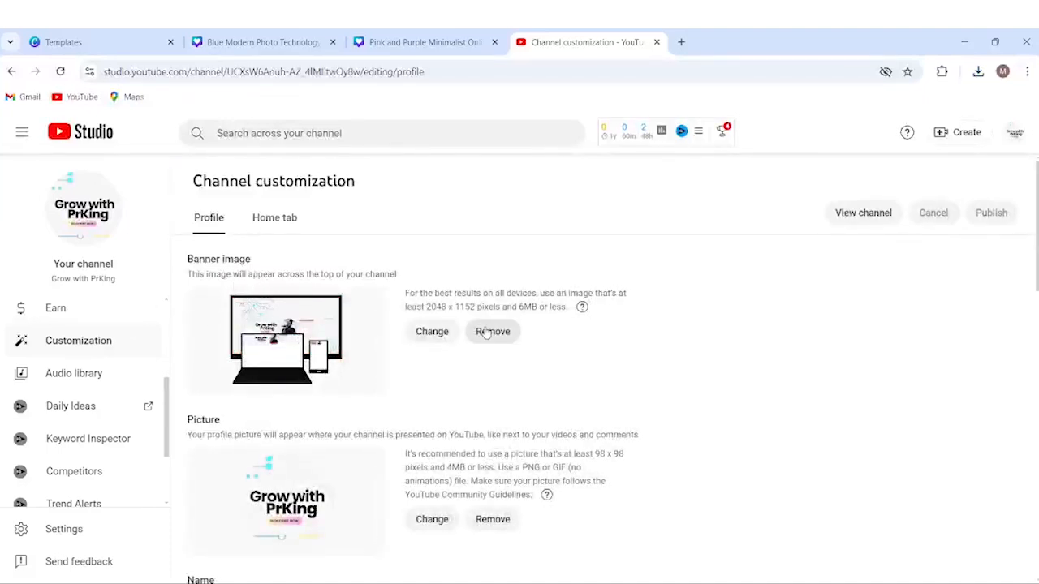
{"action": "left_click", "coordinate": [439, 333]}
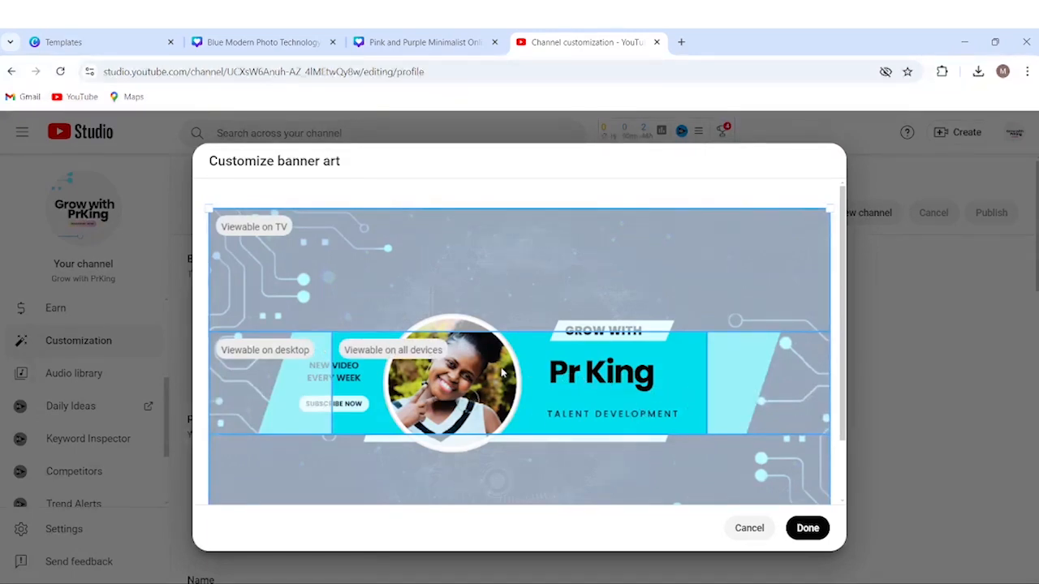
{"action": "left_click", "coordinate": [816, 528]}
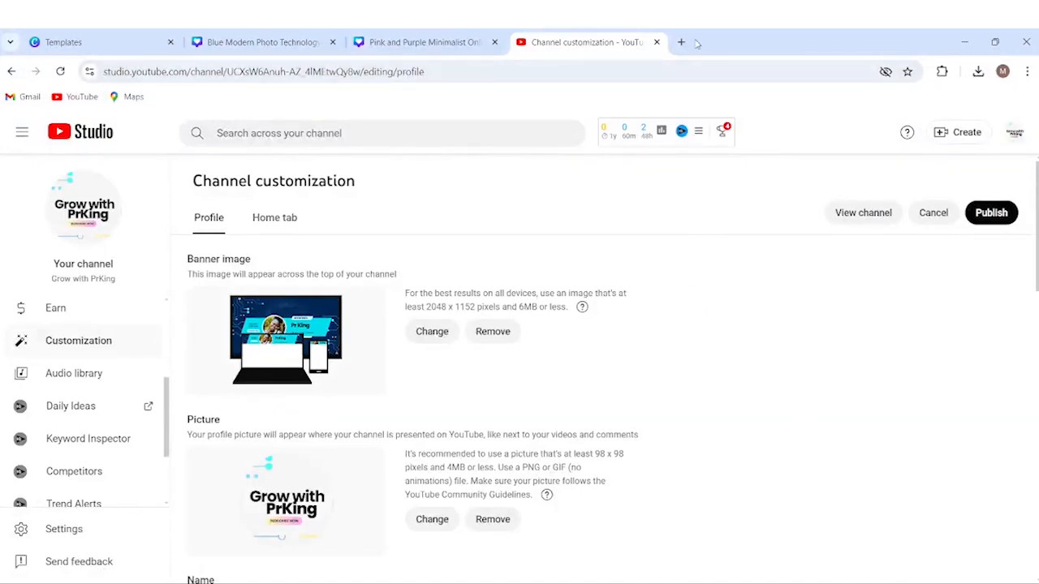
Publish the Pr King channel banner and open the channel page to view it.
{"action": "left_click", "coordinate": [1013, 134]}
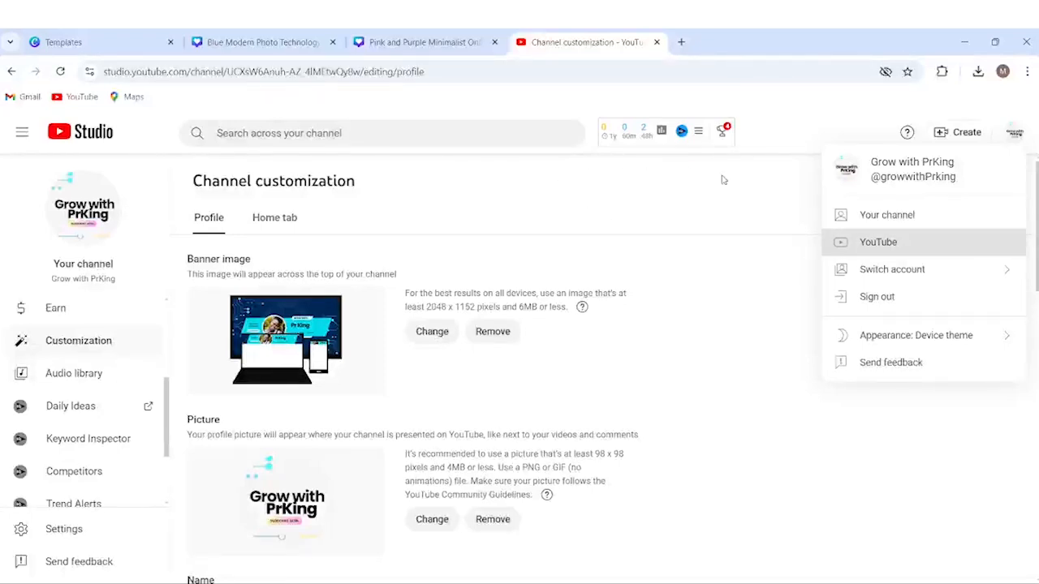
{"action": "left_click", "coordinate": [774, 262]}
{"action": "left_click", "coordinate": [991, 213]}
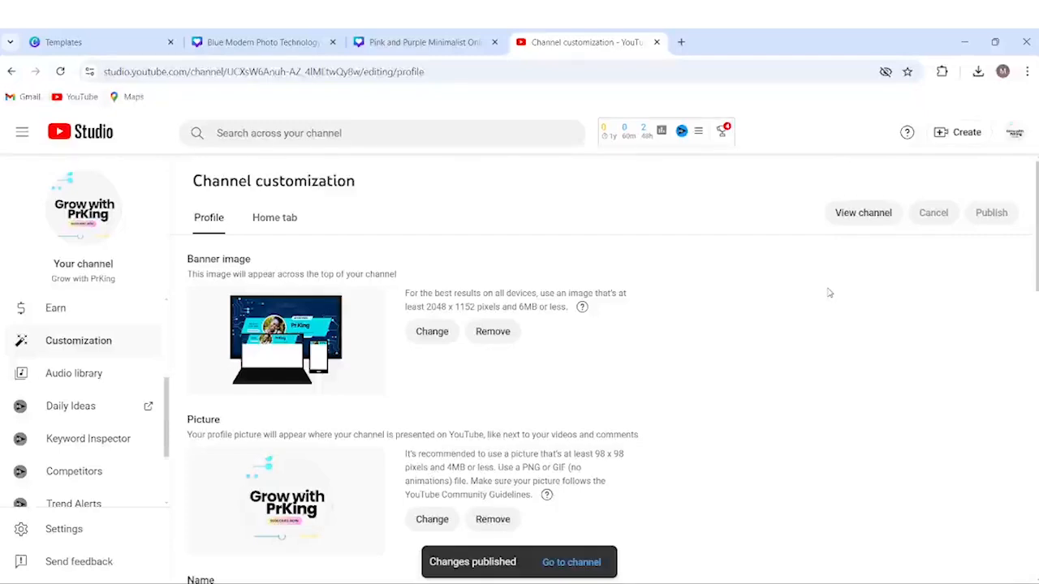
{"action": "left_click", "coordinate": [560, 562]}
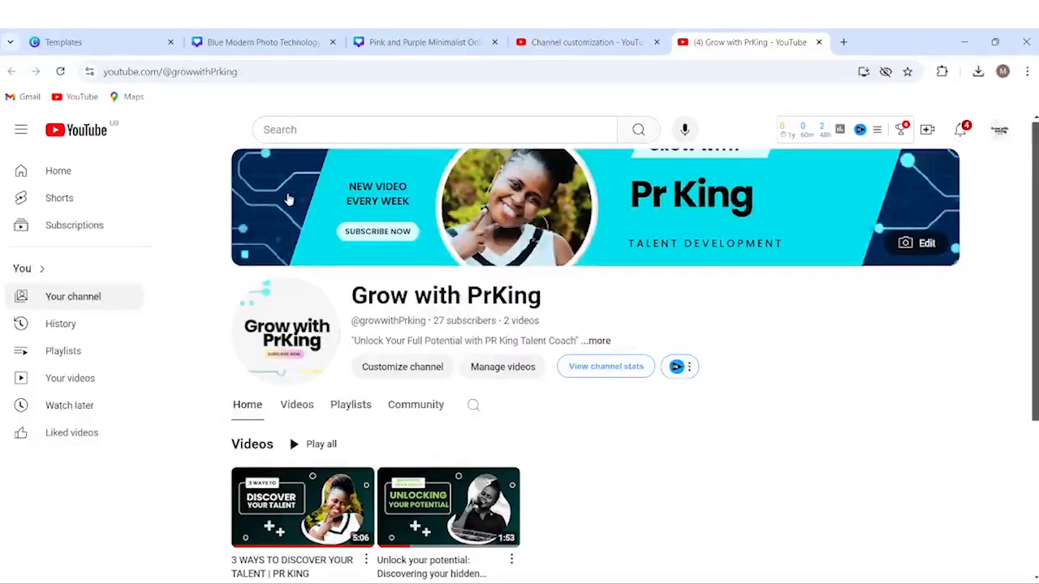
Back in the Pr King design, delete the circuit background image and make the background white.
{"action": "left_click", "coordinate": [410, 42]}
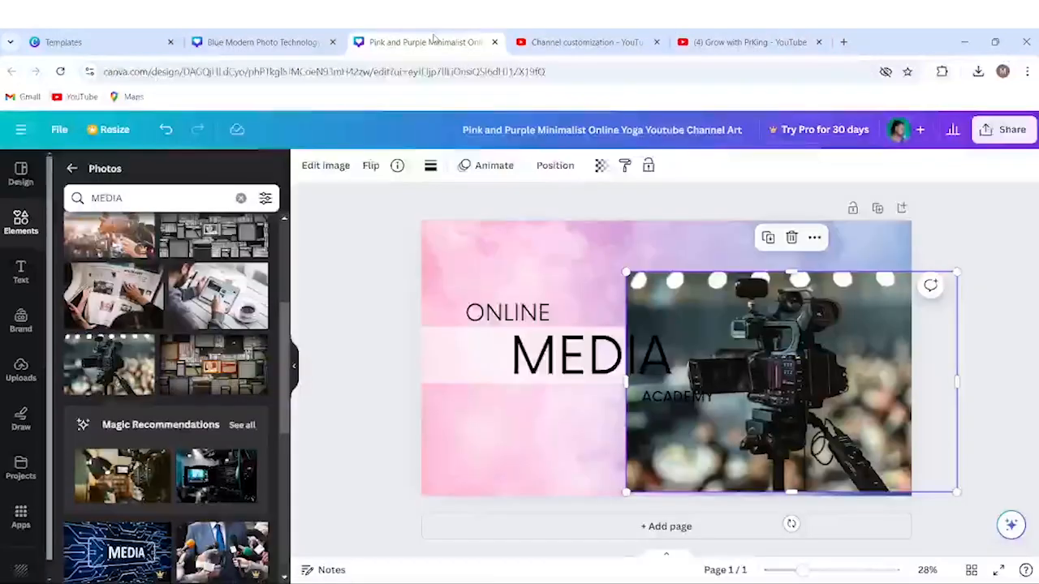
{"action": "left_click", "coordinate": [274, 42]}
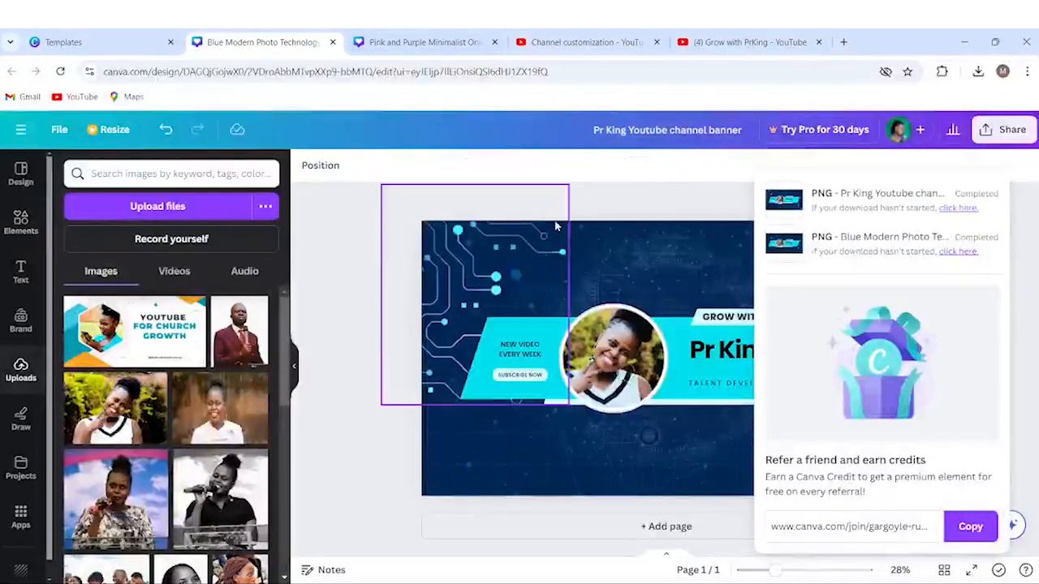
{"action": "left_click", "coordinate": [680, 204]}
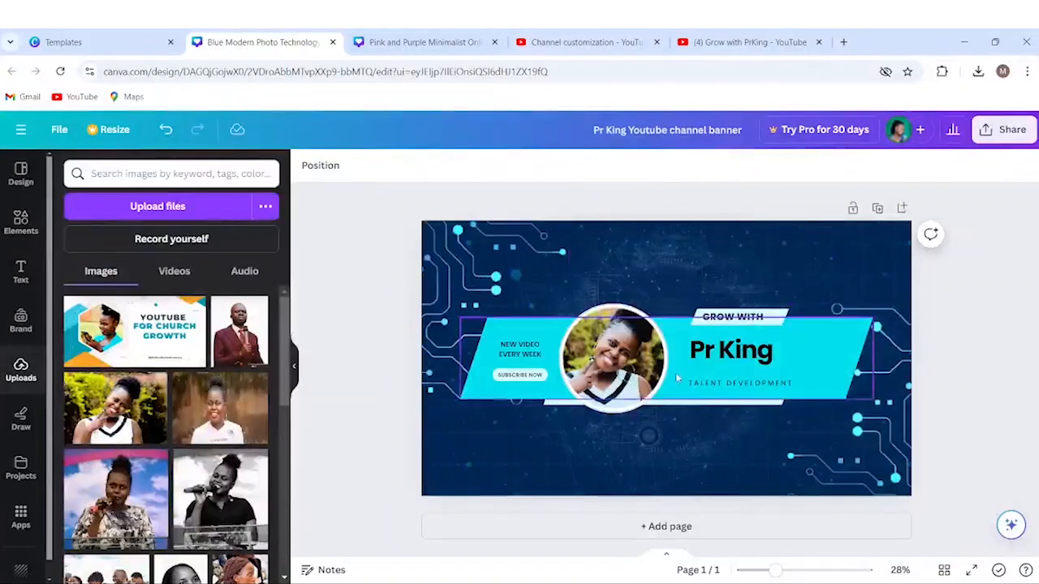
{"action": "left_click", "coordinate": [474, 388]}
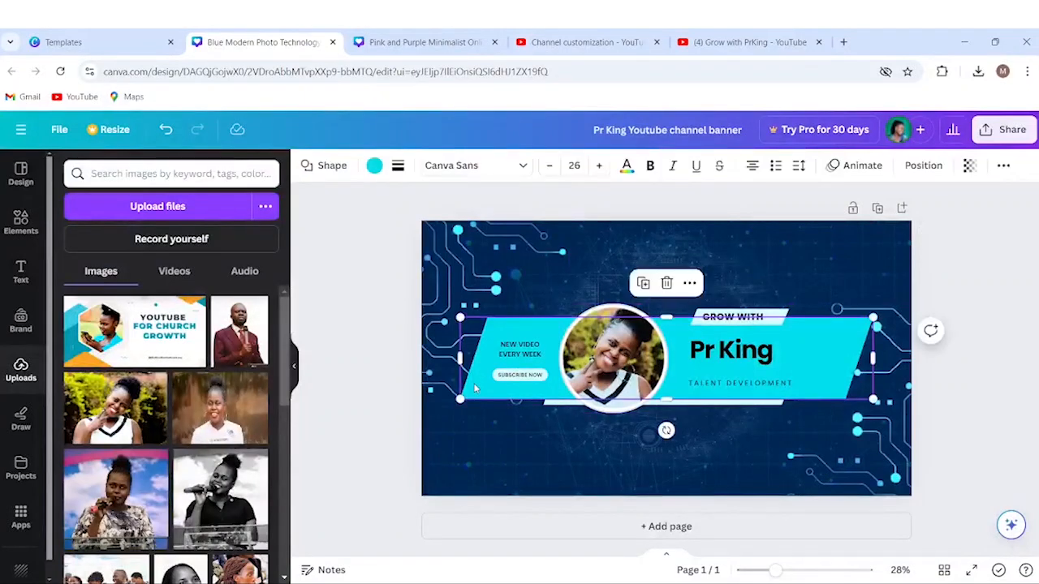
{"action": "left_click", "coordinate": [437, 443]}
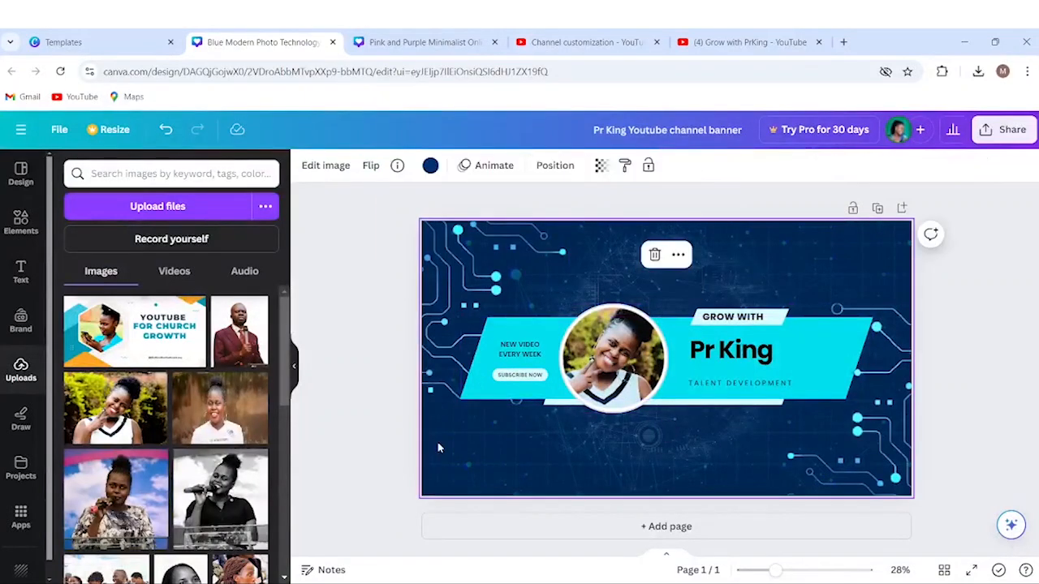
{"action": "key", "text": "Delete"}
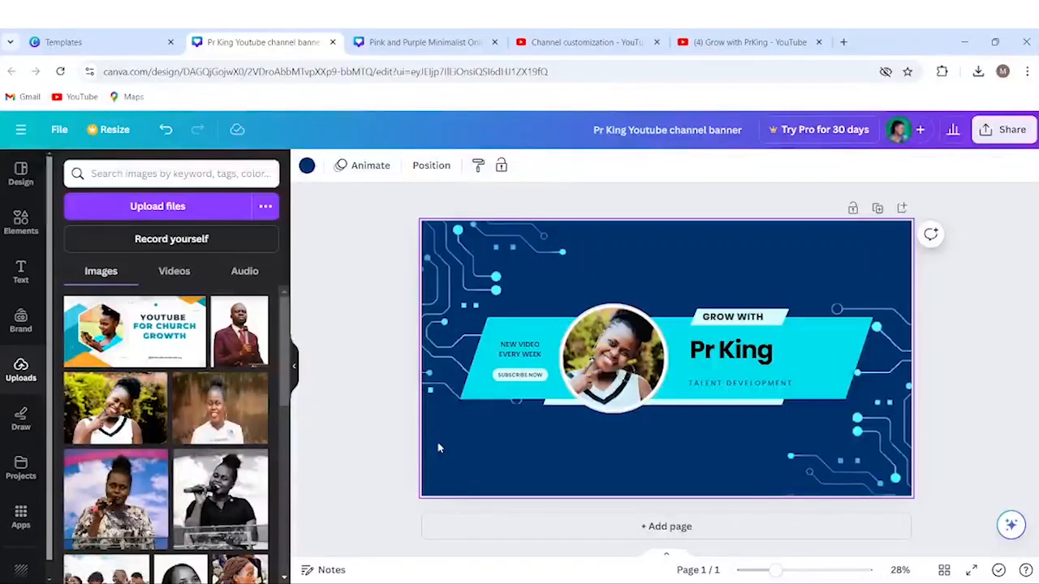
{"action": "left_click", "coordinate": [309, 169]}
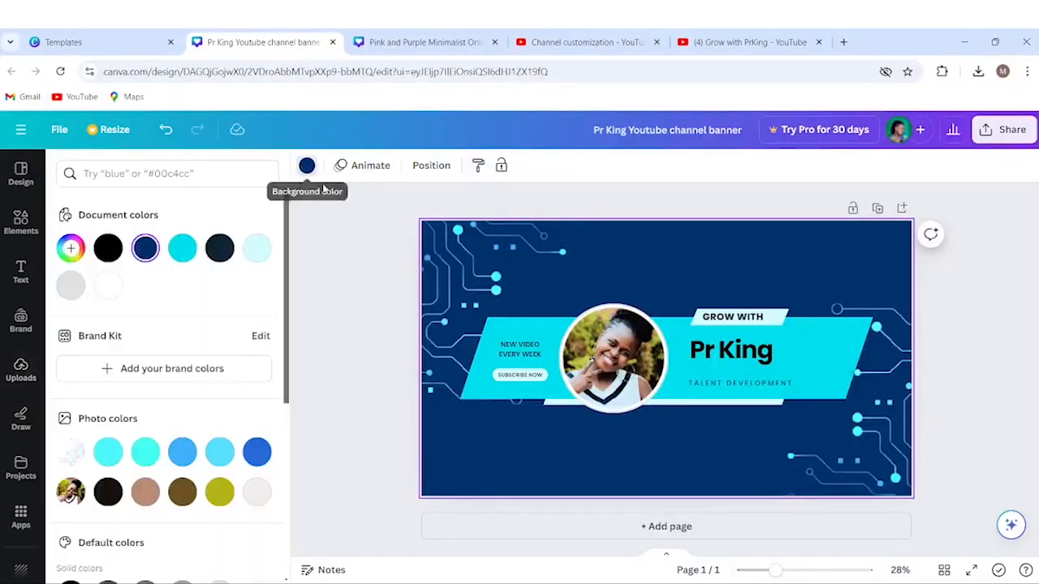
{"action": "left_click", "coordinate": [108, 287]}
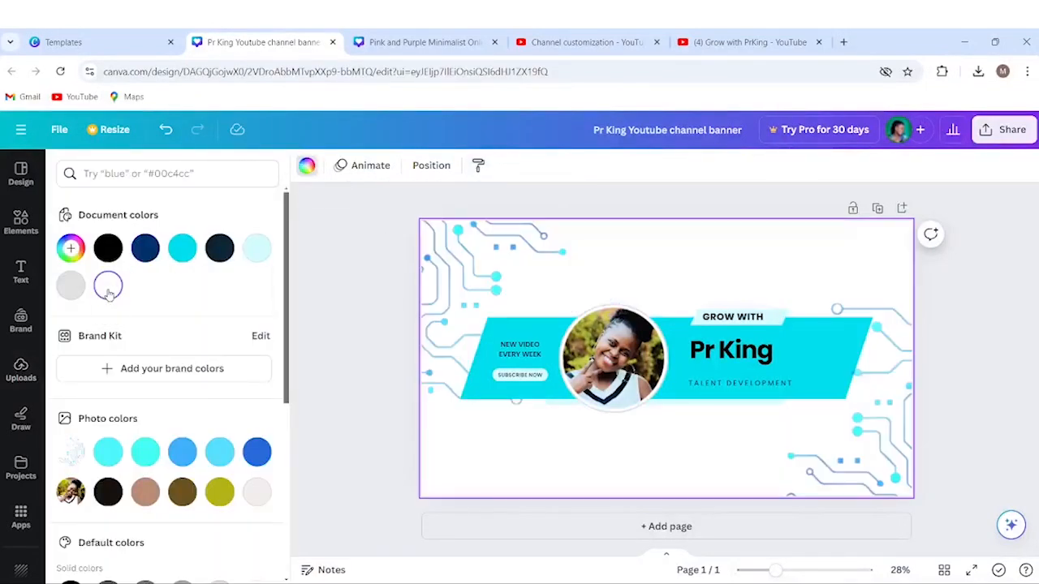
Recolour the cyan band pale off-white and replace all light-cyan label backgrounds with it.
{"action": "left_click", "coordinate": [481, 388]}
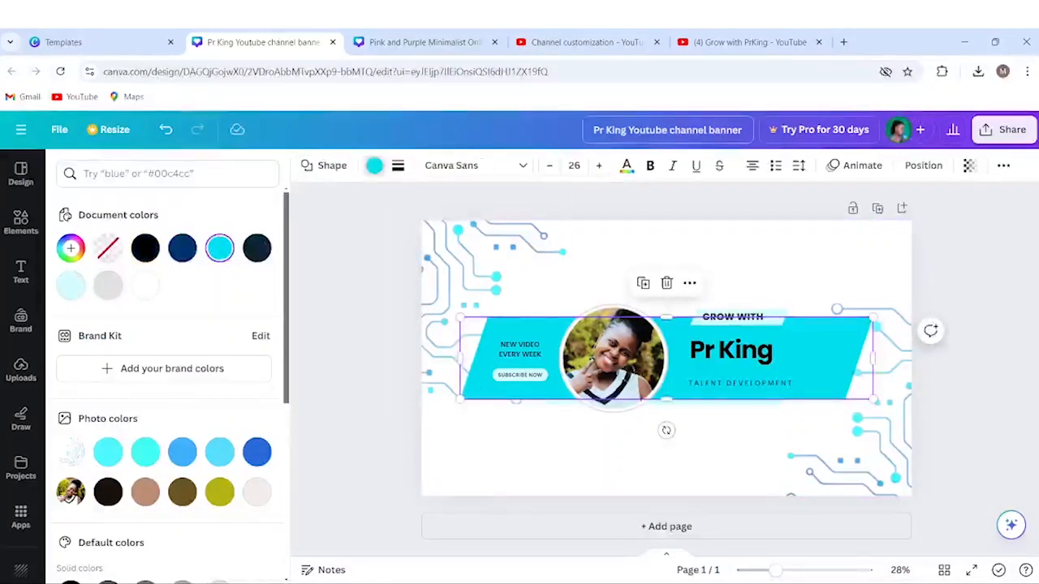
{"action": "left_click", "coordinate": [373, 171]}
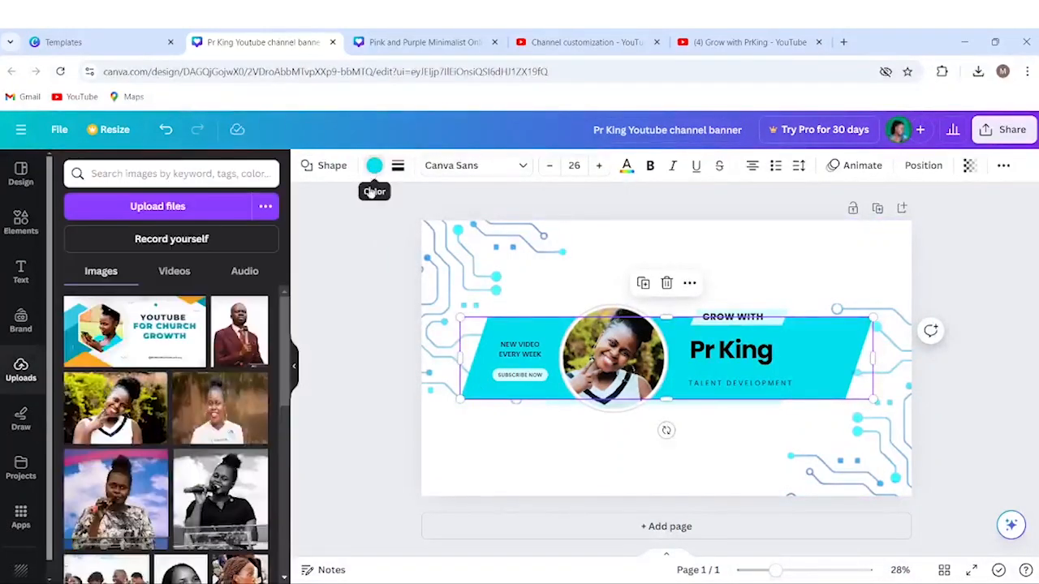
{"action": "left_click", "coordinate": [375, 168]}
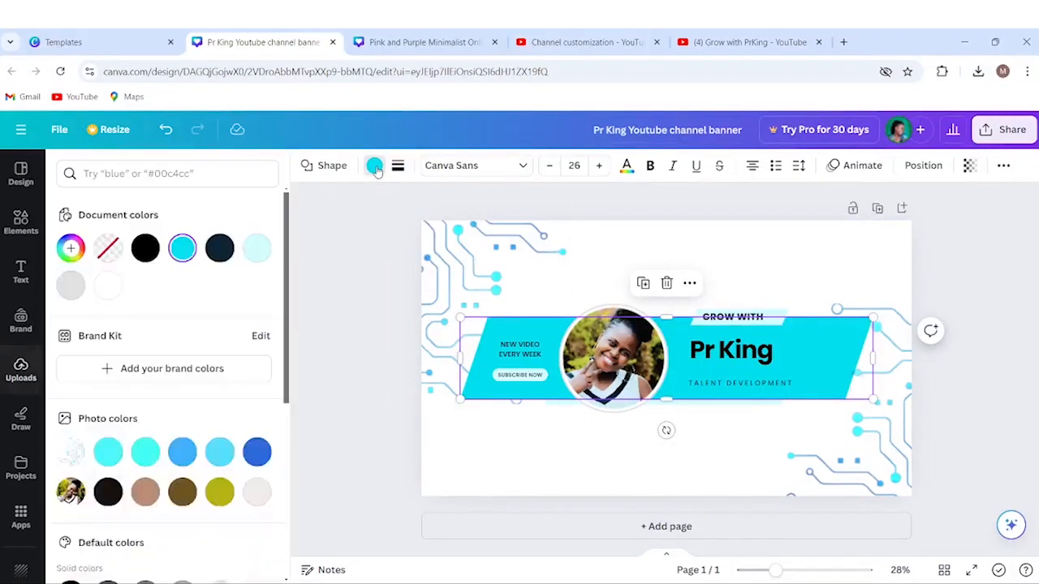
{"action": "left_click", "coordinate": [257, 491]}
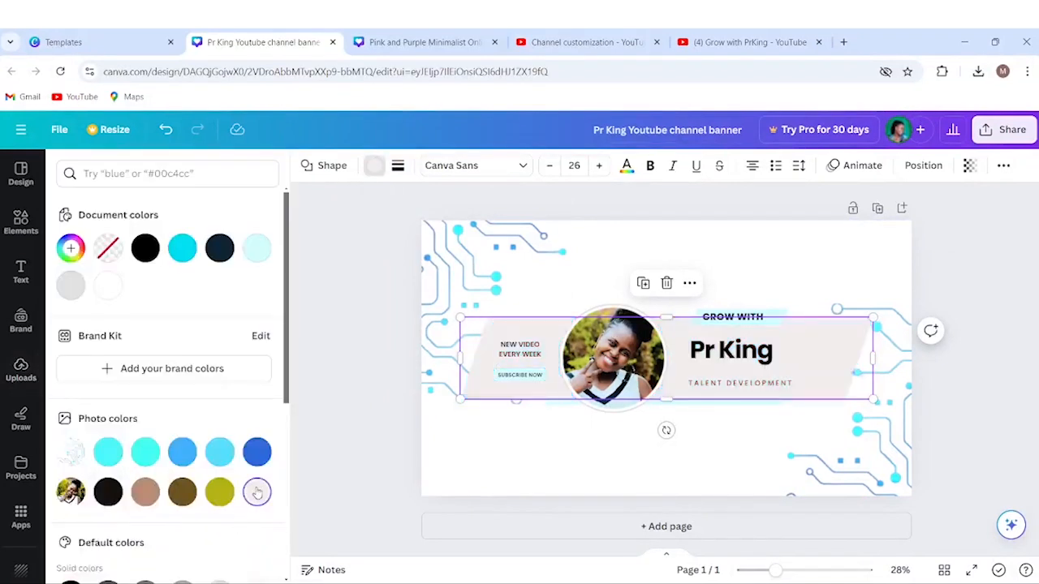
{"action": "left_click", "coordinate": [778, 316]}
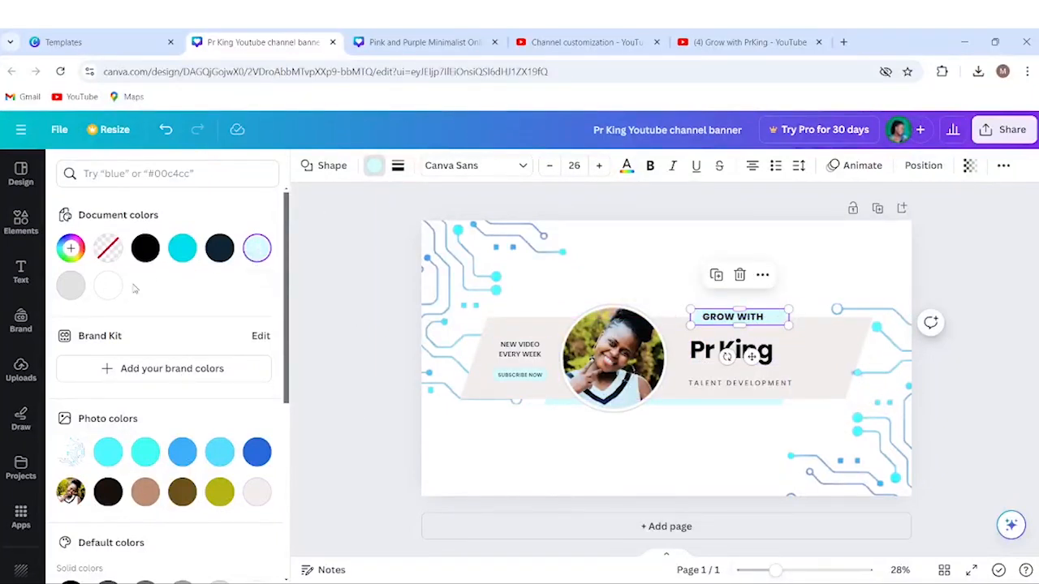
{"action": "left_click", "coordinate": [258, 492]}
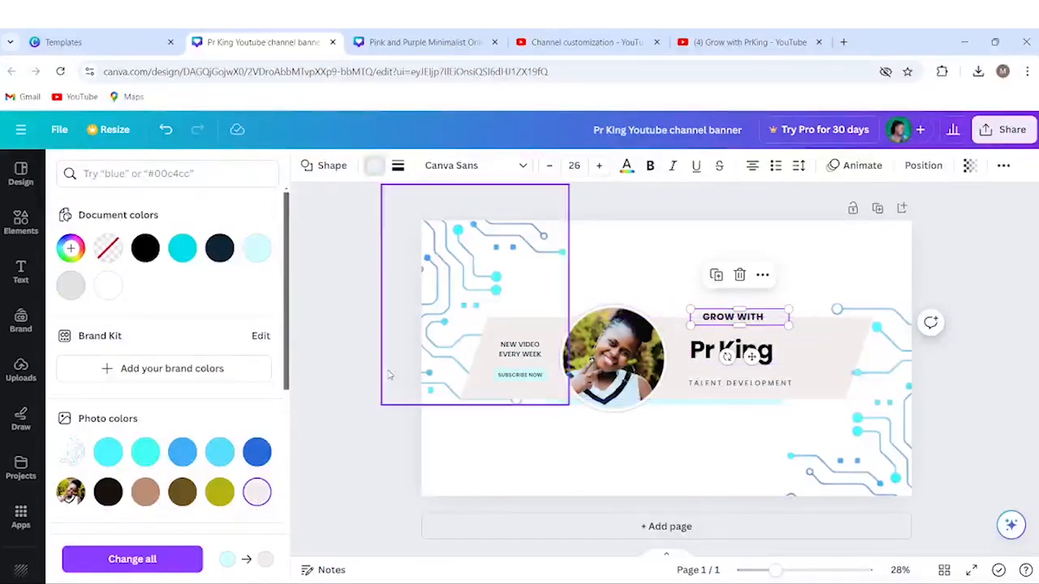
{"action": "left_click", "coordinate": [170, 560]}
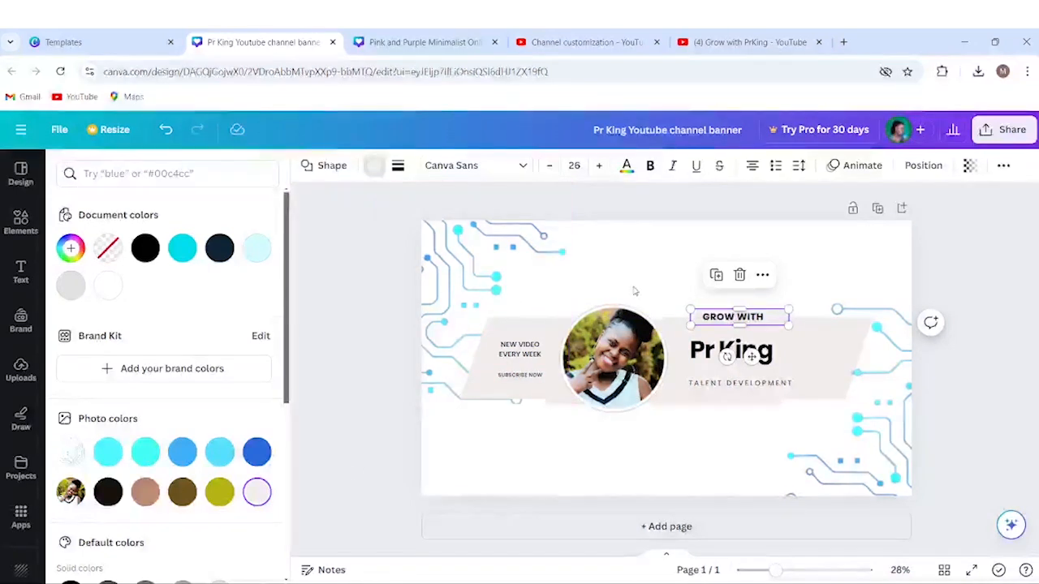
Select the photo, texts, band and circuits together, shrink them slightly and shift them left.
{"action": "left_click_drag", "start_coordinate": [817, 286], "coordinate": [592, 433]}
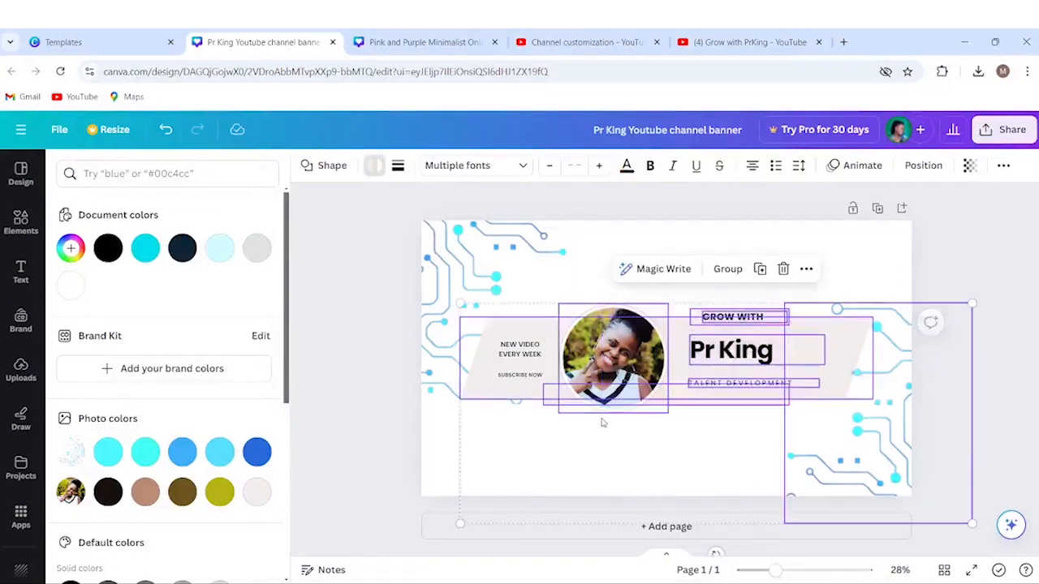
{"action": "left_click", "coordinate": [635, 435]}
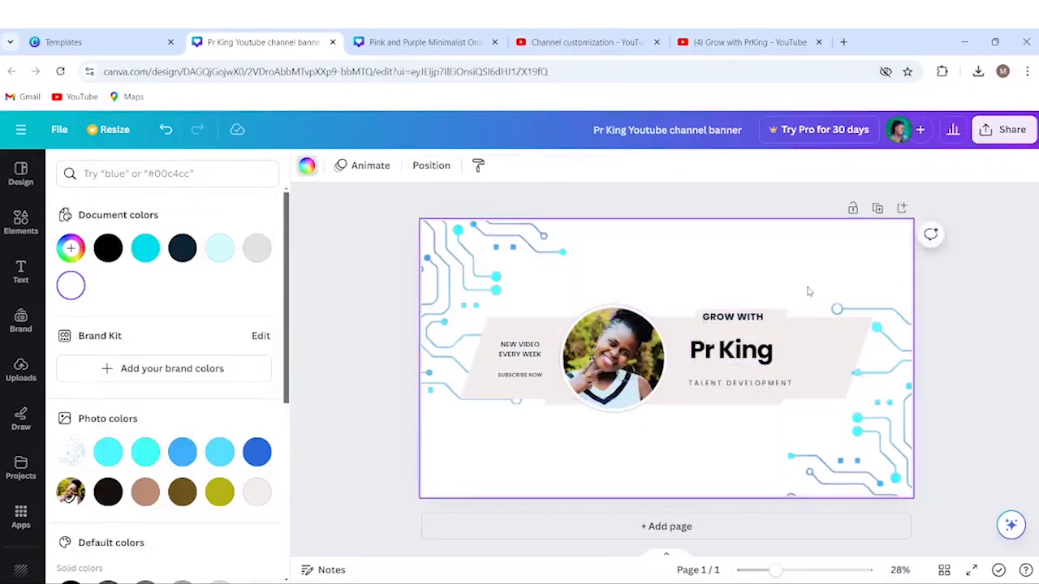
{"action": "left_click_drag", "start_coordinate": [807, 287], "coordinate": [536, 414]}
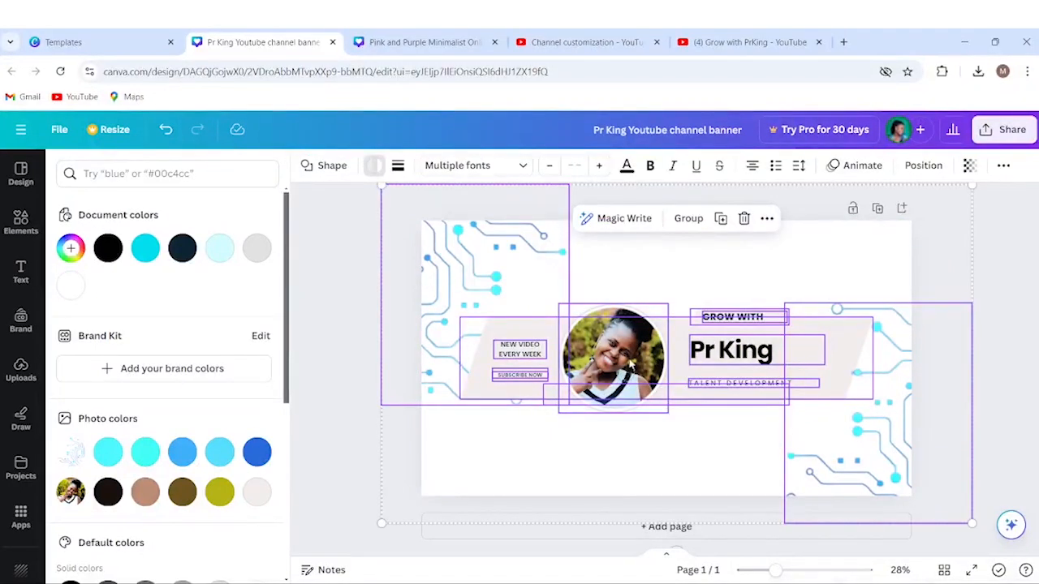
{"action": "left_click_drag", "start_coordinate": [383, 520], "coordinate": [411, 489]}
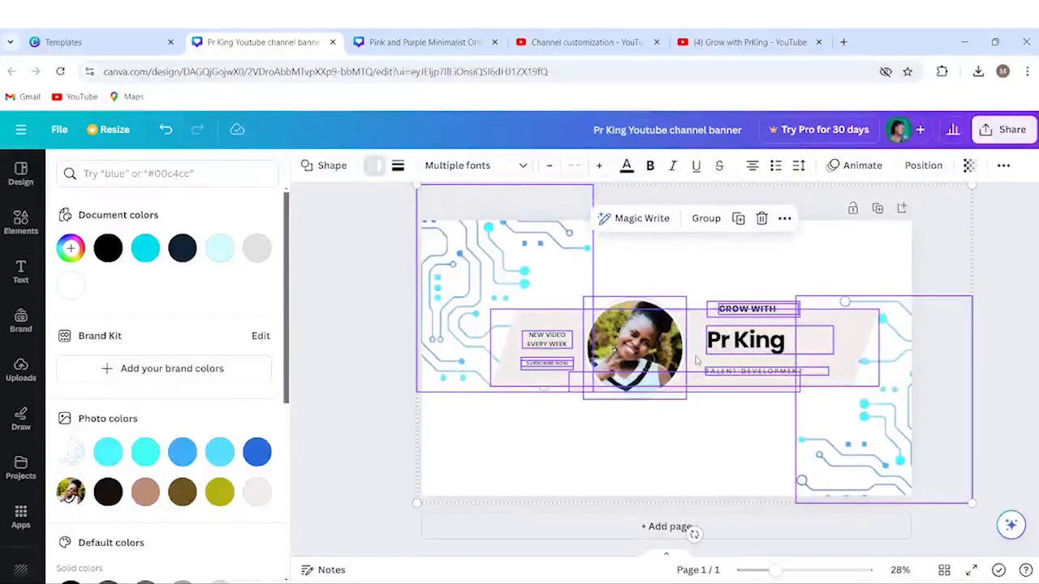
{"action": "left_click_drag", "start_coordinate": [696, 360], "coordinate": [674, 362]}
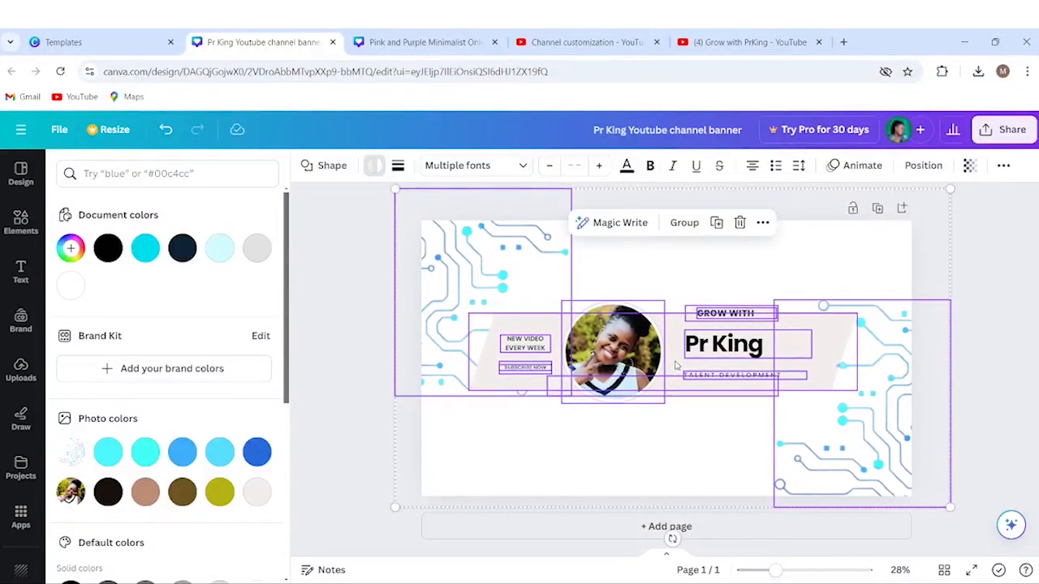
{"action": "left_click", "coordinate": [534, 459]}
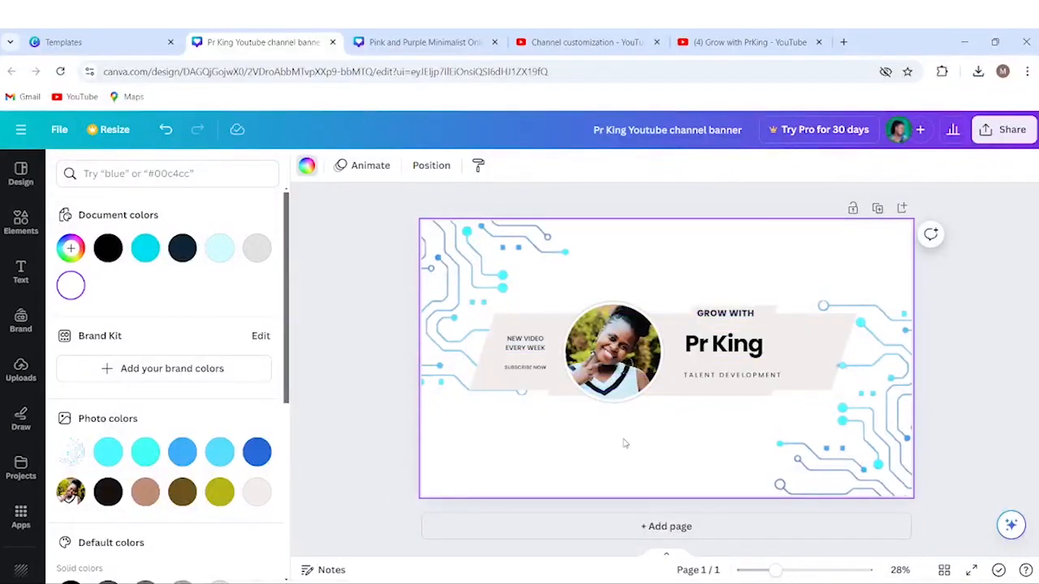
Download the revised white-background banner as a PNG from the Share menu.
{"action": "left_click", "coordinate": [1003, 133]}
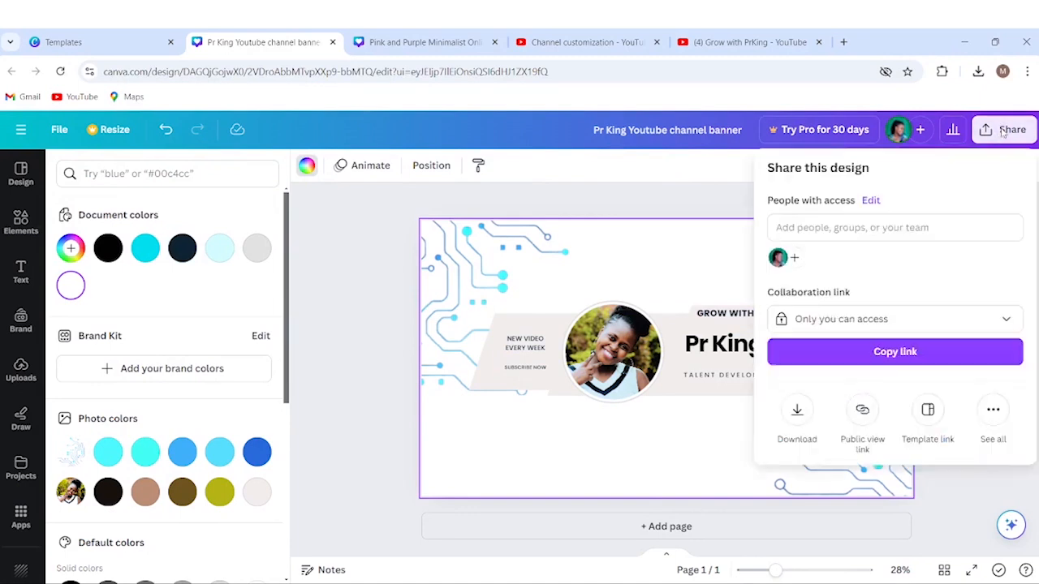
{"action": "left_click", "coordinate": [797, 414]}
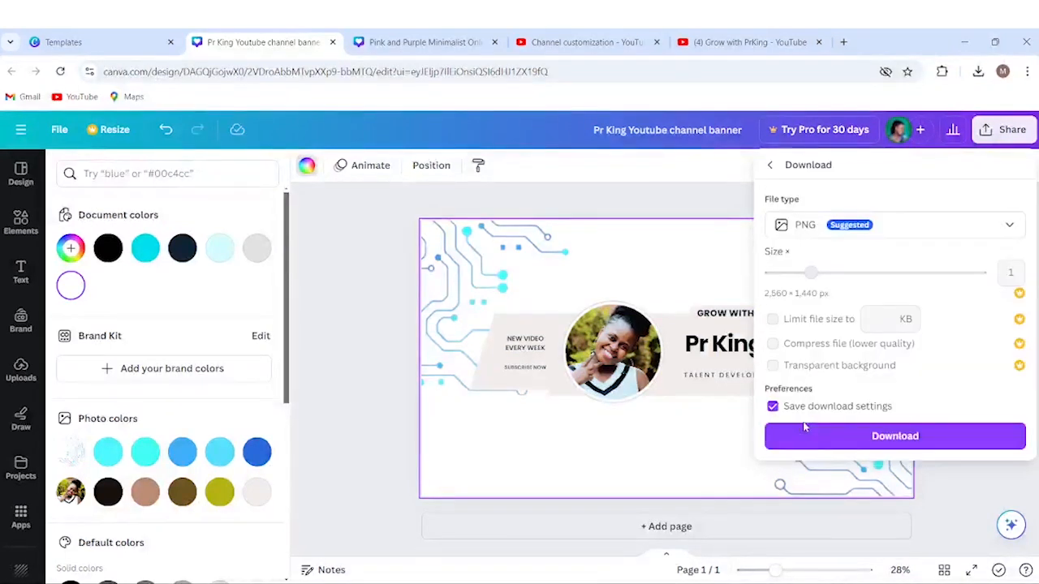
{"action": "left_click", "coordinate": [852, 431]}
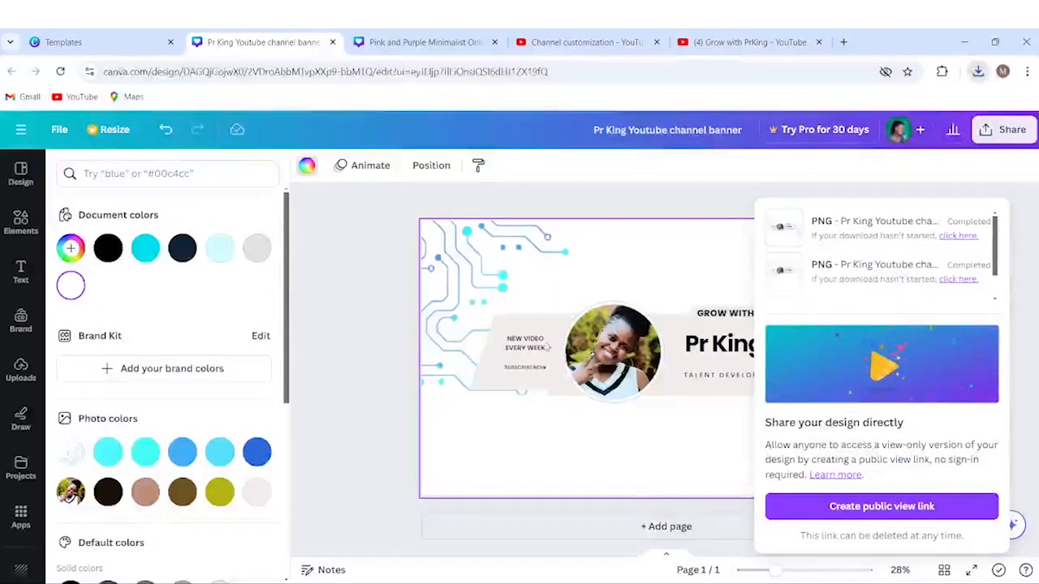
In Channel customization, replace the banner image and adjust its crop area to fit.
{"action": "left_click", "coordinate": [588, 42]}
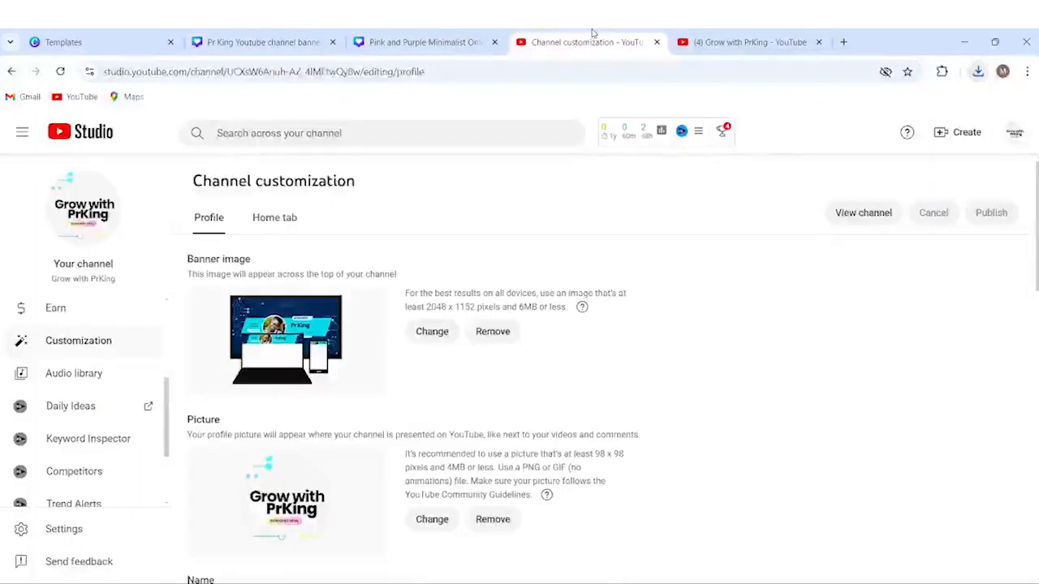
{"action": "left_click", "coordinate": [422, 339]}
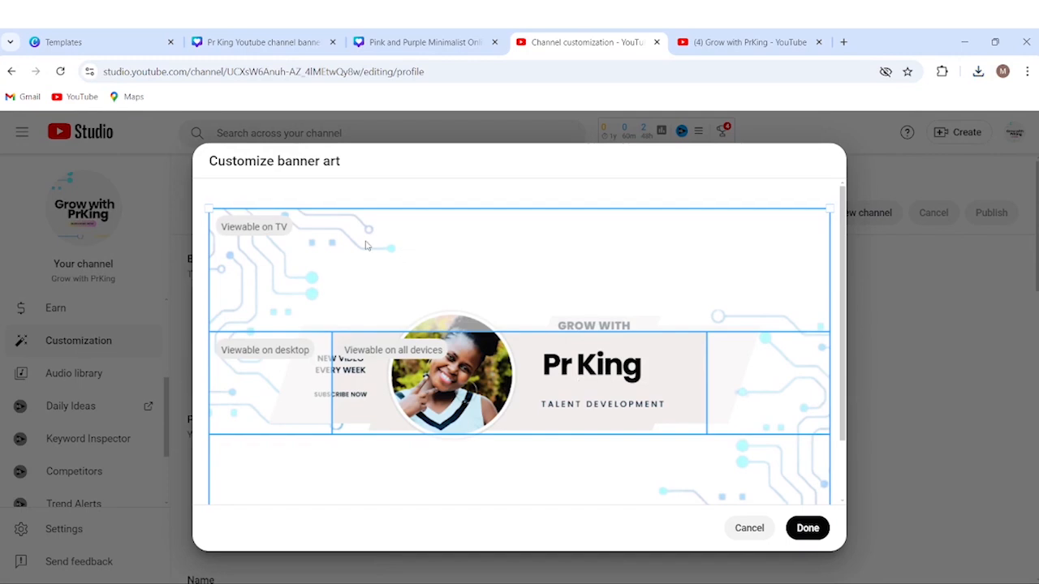
{"action": "left_click_drag", "start_coordinate": [209, 208], "coordinate": [248, 227]}
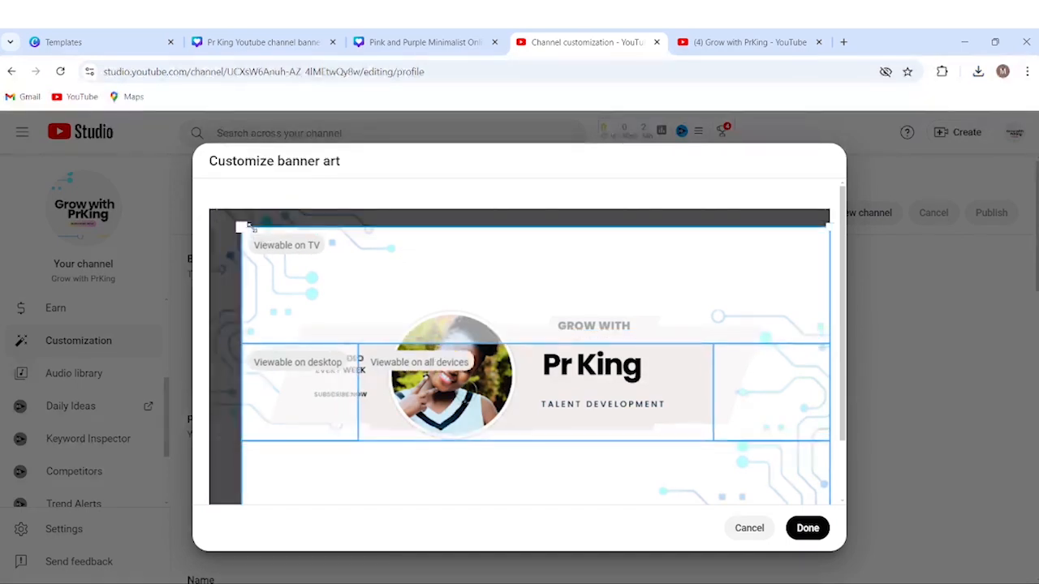
{"action": "left_click_drag", "start_coordinate": [332, 255], "coordinate": [274, 234]}
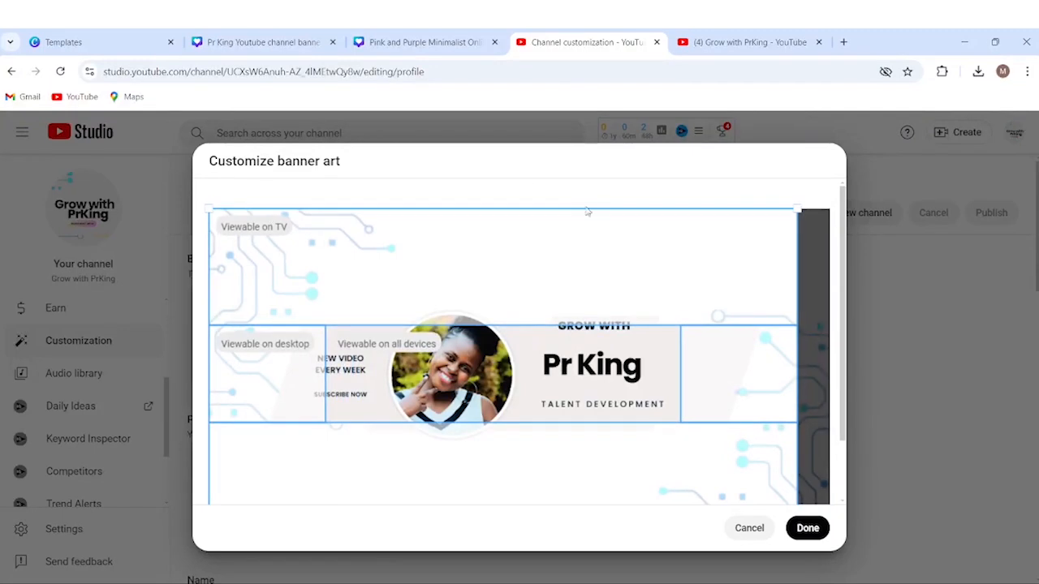
{"action": "mouse_move", "coordinate": [800, 205]}
{"action": "left_mouse_down"}
{"action": "mouse_move", "coordinate": [812, 190]}
{"action": "mouse_move", "coordinate": [758, 224]}
{"action": "mouse_move", "coordinate": [811, 222]}
{"action": "left_mouse_up"}
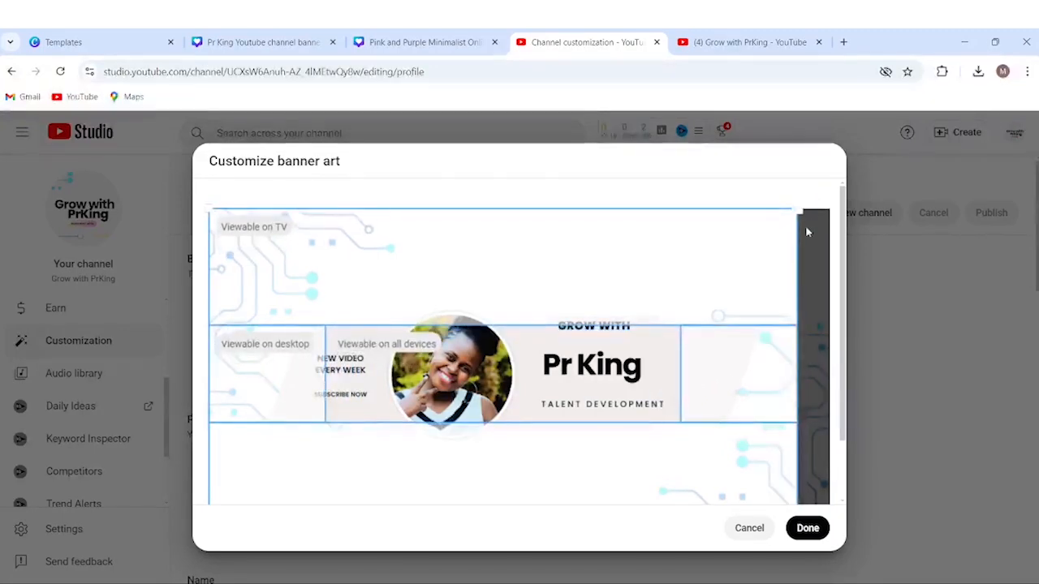
{"action": "left_click_drag", "start_coordinate": [497, 303], "coordinate": [527, 306]}
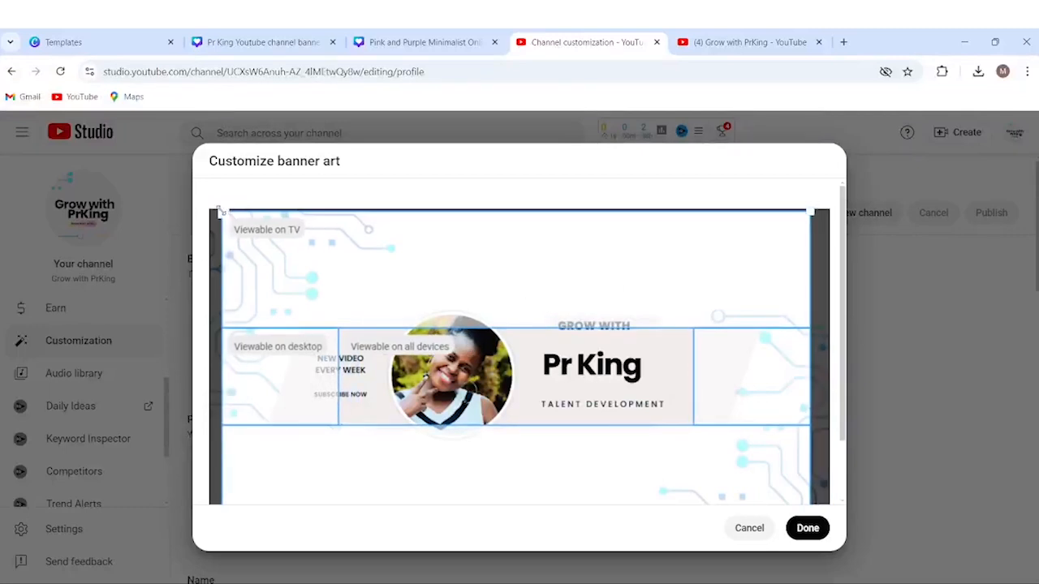
{"action": "left_click_drag", "start_coordinate": [220, 209], "coordinate": [193, 200]}
{"action": "left_click_drag", "start_coordinate": [393, 261], "coordinate": [381, 263]}
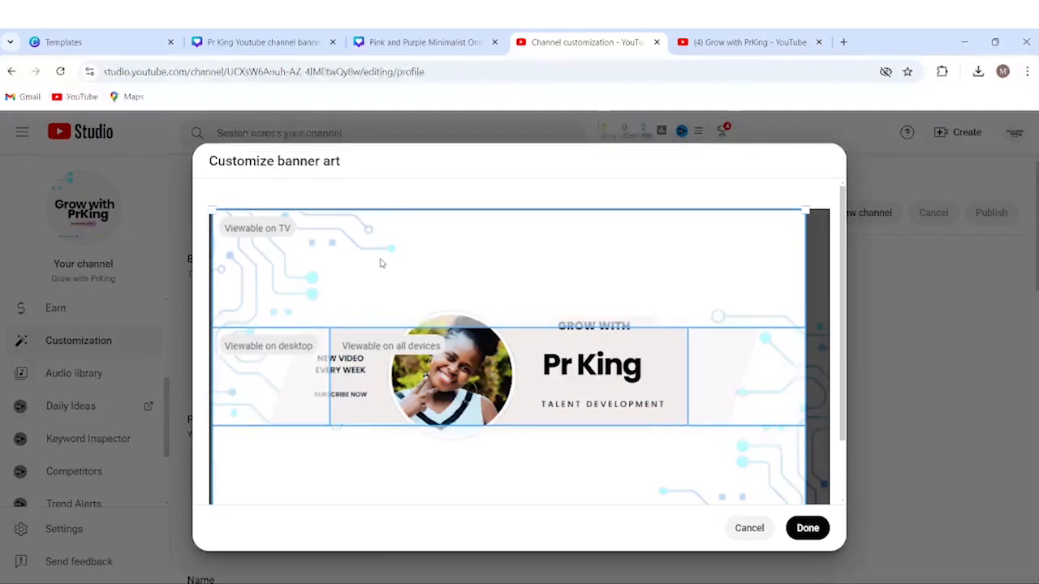
{"action": "left_click_drag", "start_coordinate": [210, 209], "coordinate": [206, 208]}
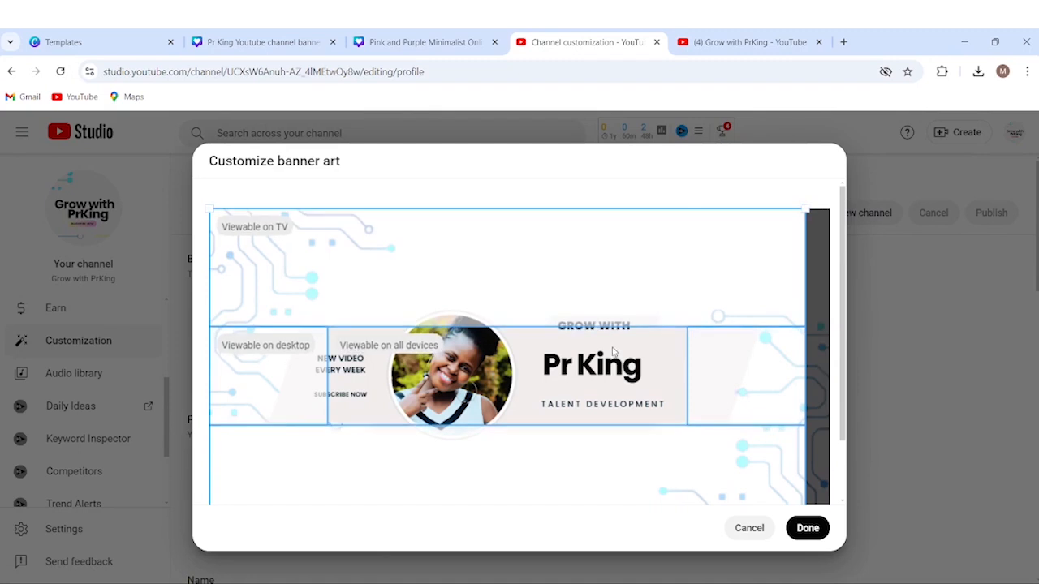
Accept the crop, publish the new banner, and open the channel page.
{"action": "left_click", "coordinate": [808, 530]}
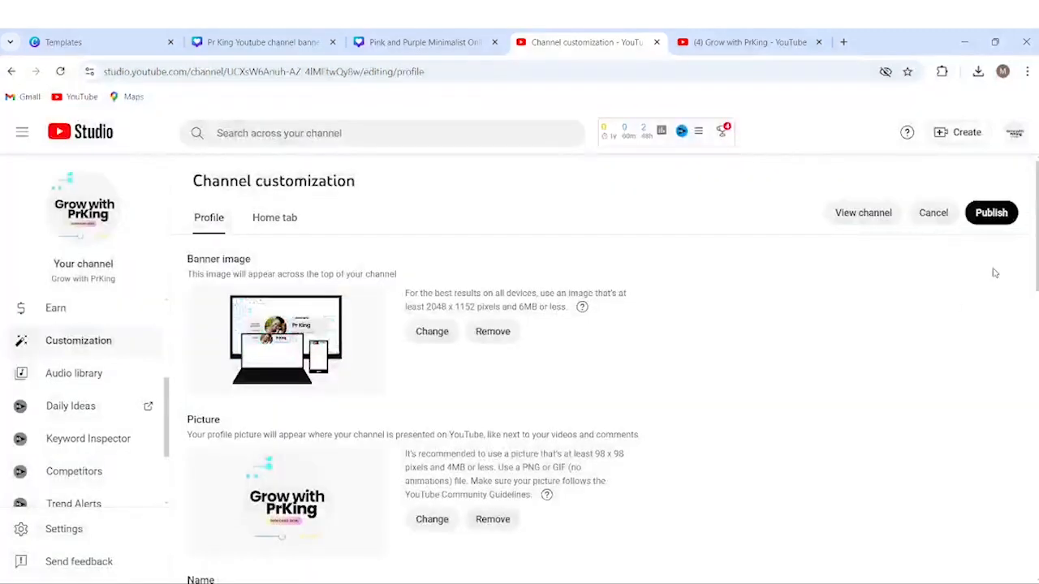
{"action": "left_click", "coordinate": [994, 220]}
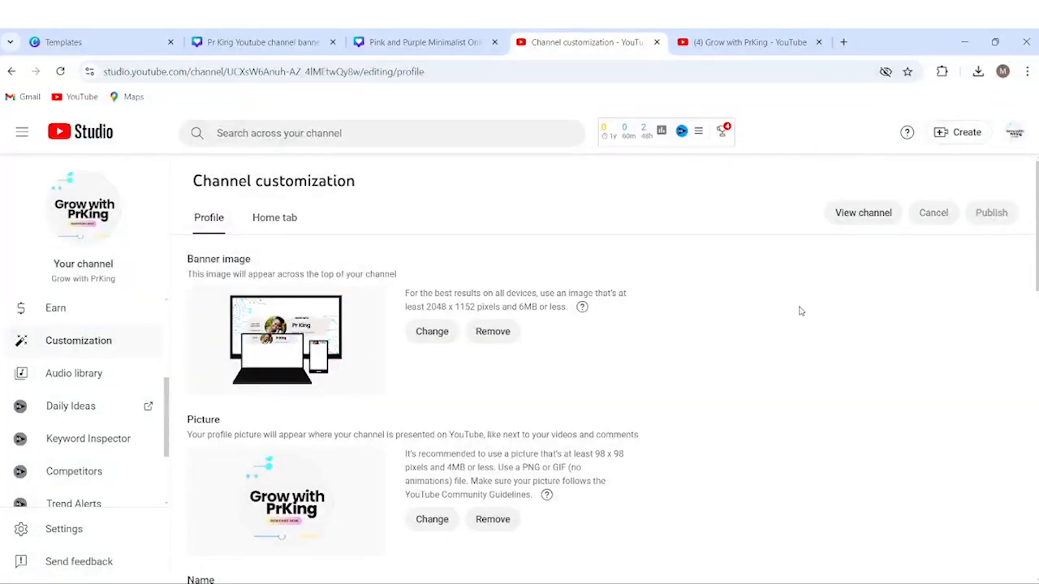
{"action": "left_click", "coordinate": [799, 50]}
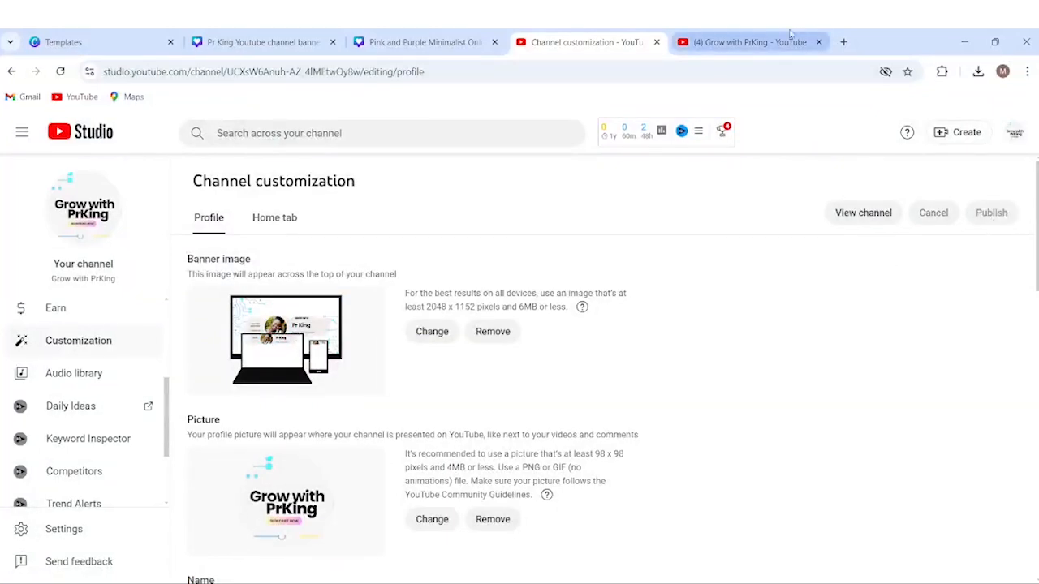